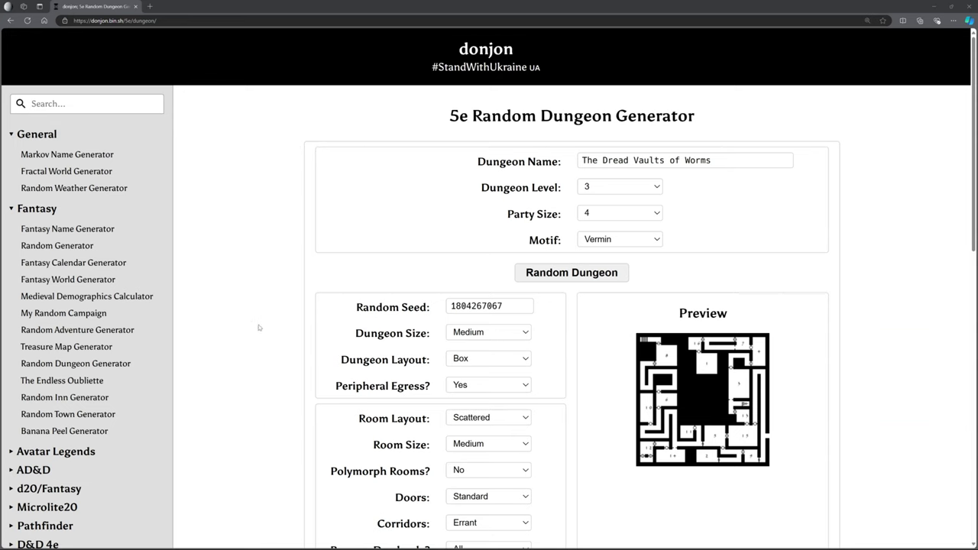
Step: Reload the Random Dungeon Generator to get a fresh level 1 dungeon, The Forsaken Tomb of Malice
scroll(76, 164, down, 1)
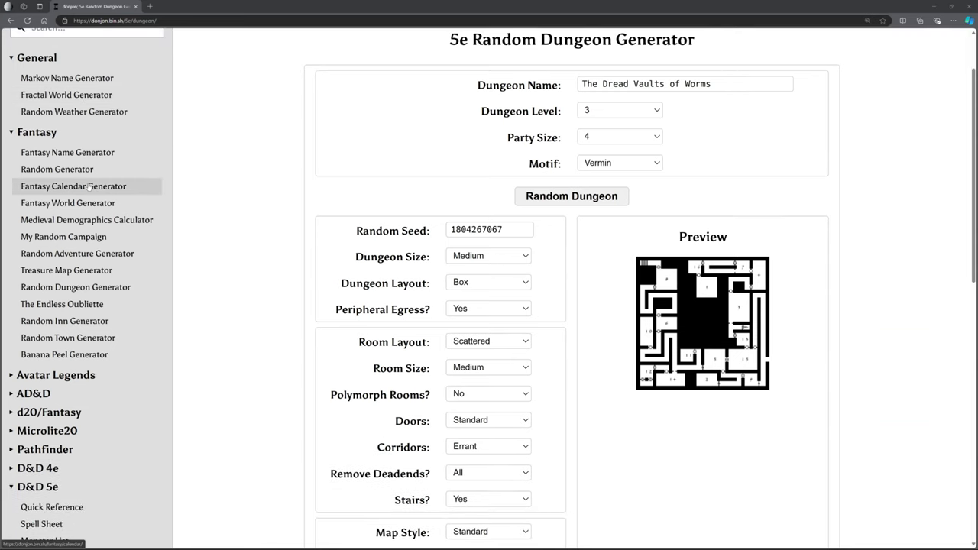
scroll(90, 187, down, 2)
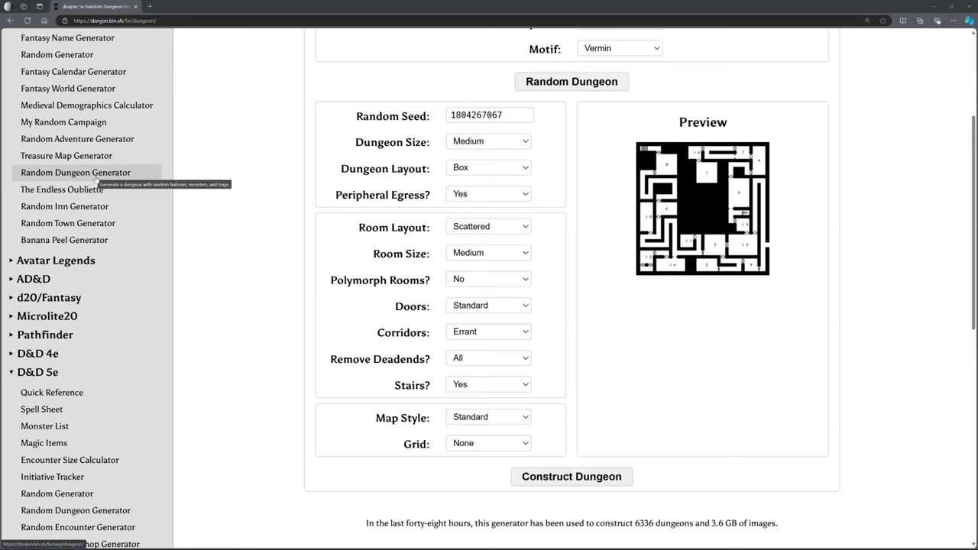
scroll(76, 221, down, 1)
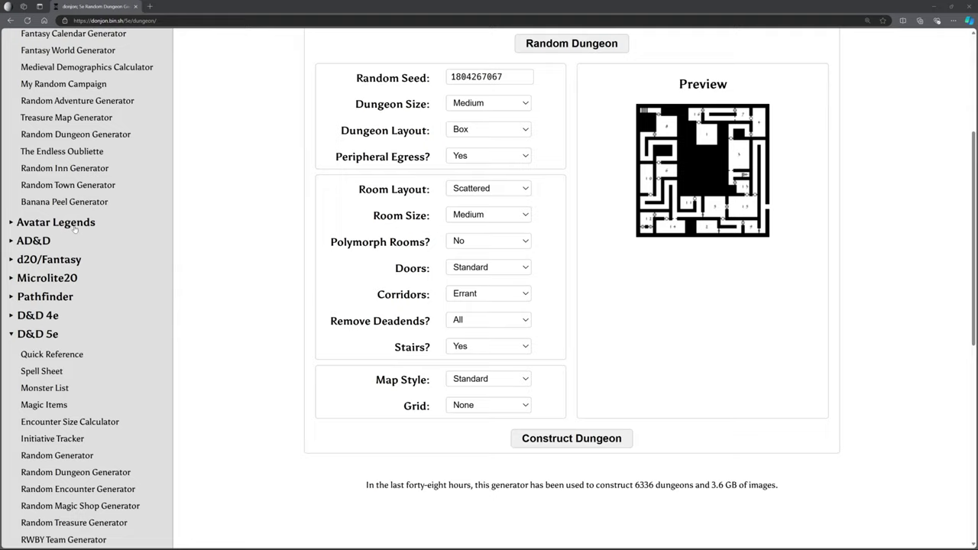
scroll(53, 214, down, 2)
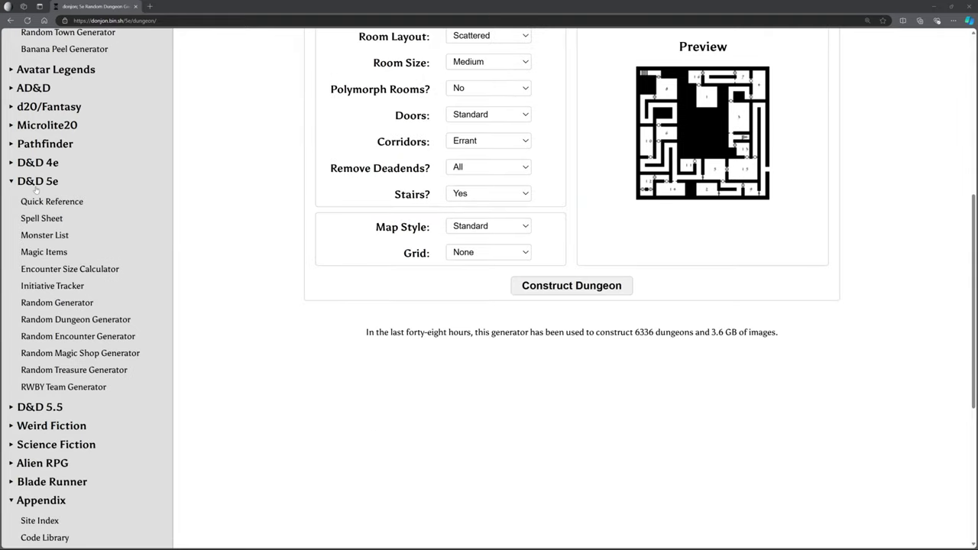
click(49, 322)
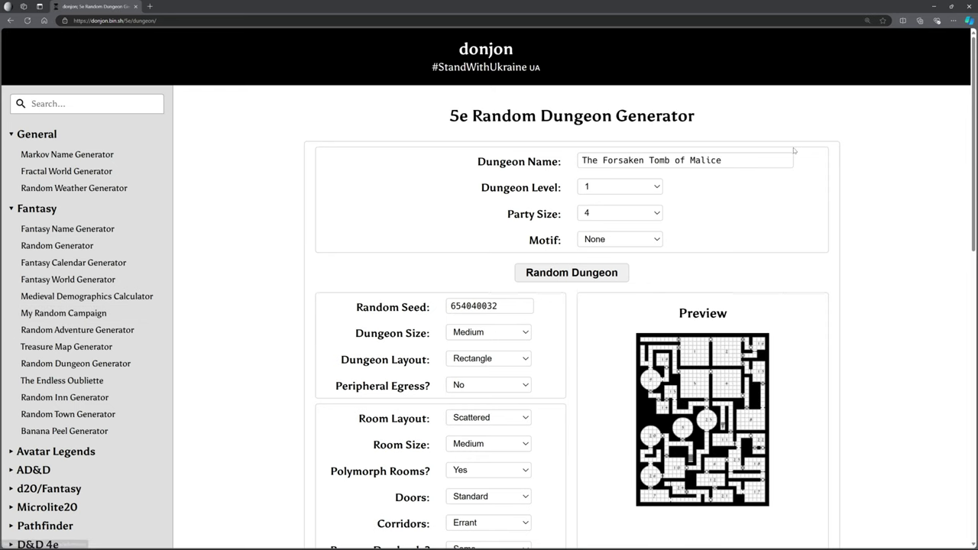
scroll(760, 236, down, 3)
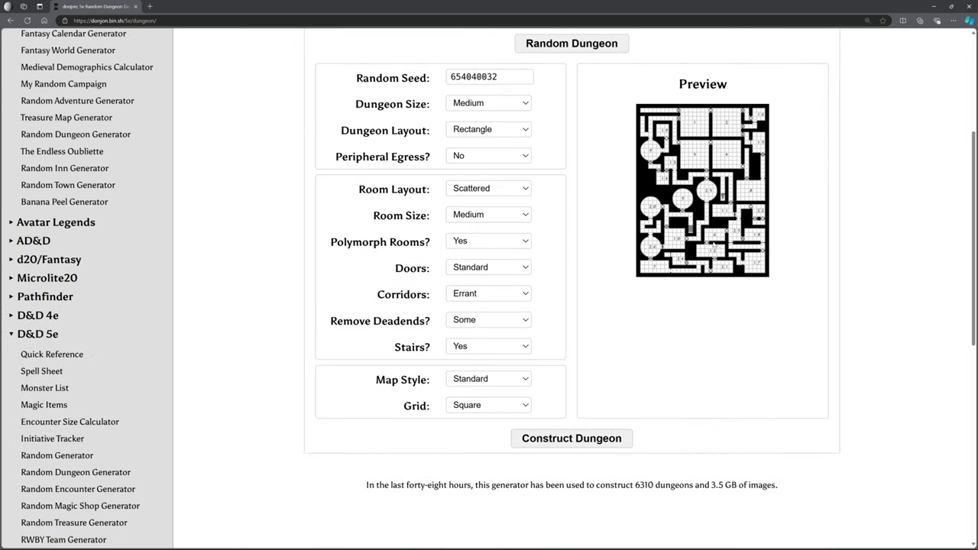
scroll(714, 245, up, 3)
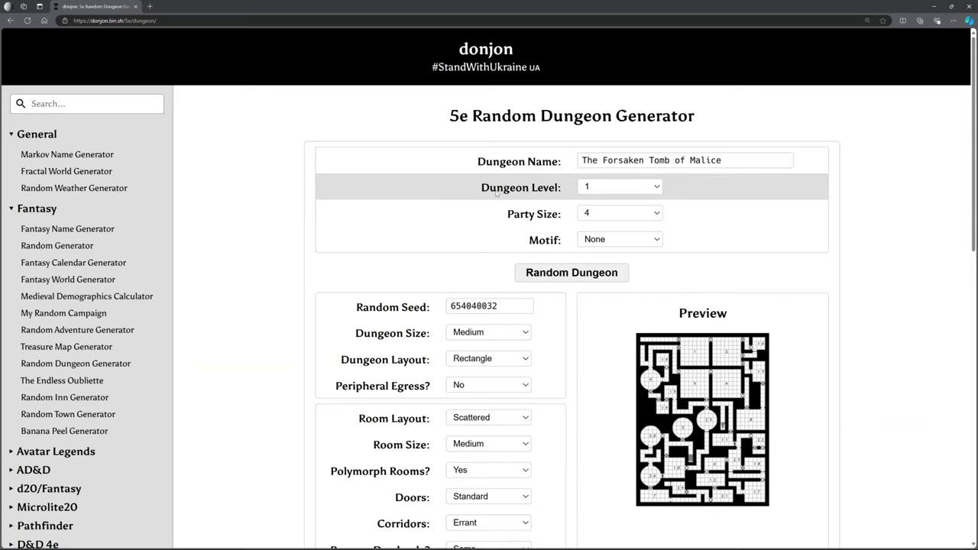
Step: Set the dungeon level to 3 and keep the party size at 4
click(597, 189)
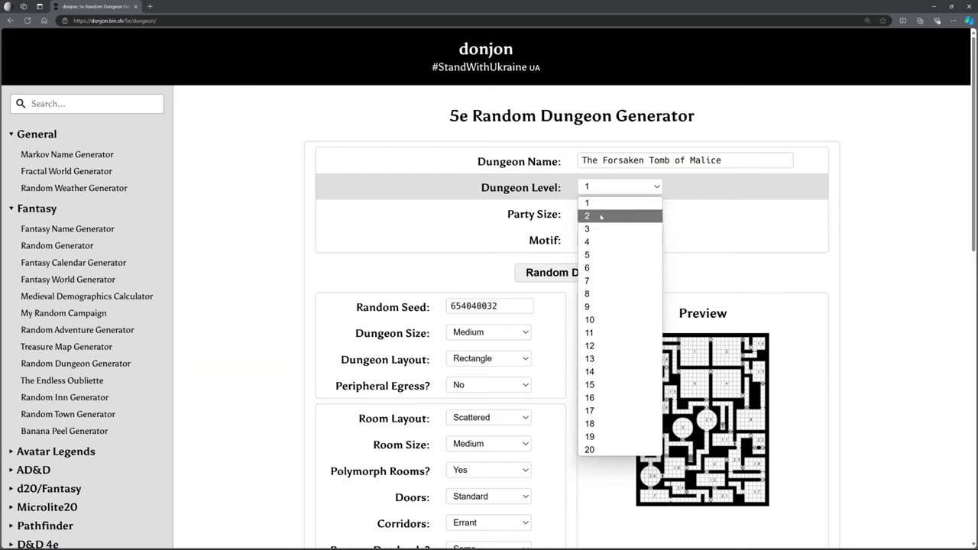
click(600, 228)
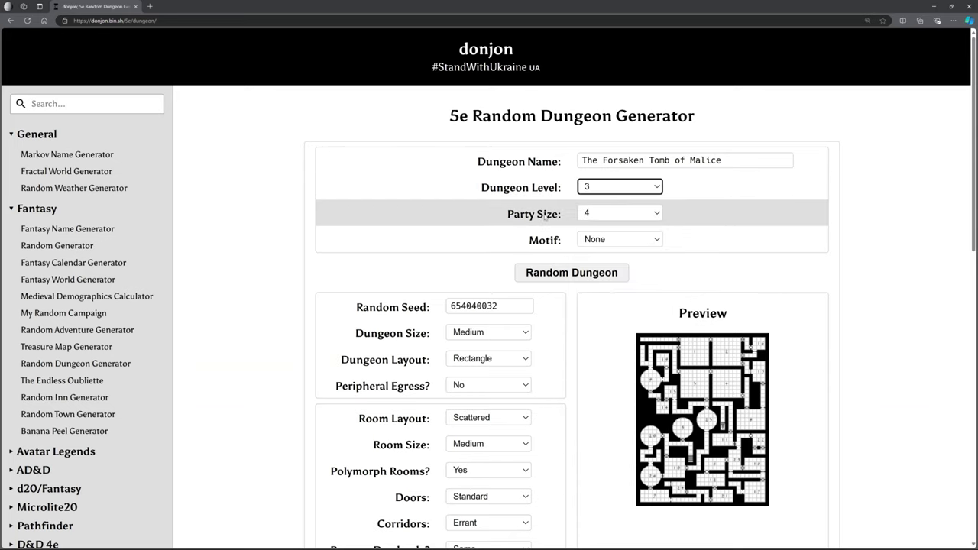
click(597, 214)
click(601, 267)
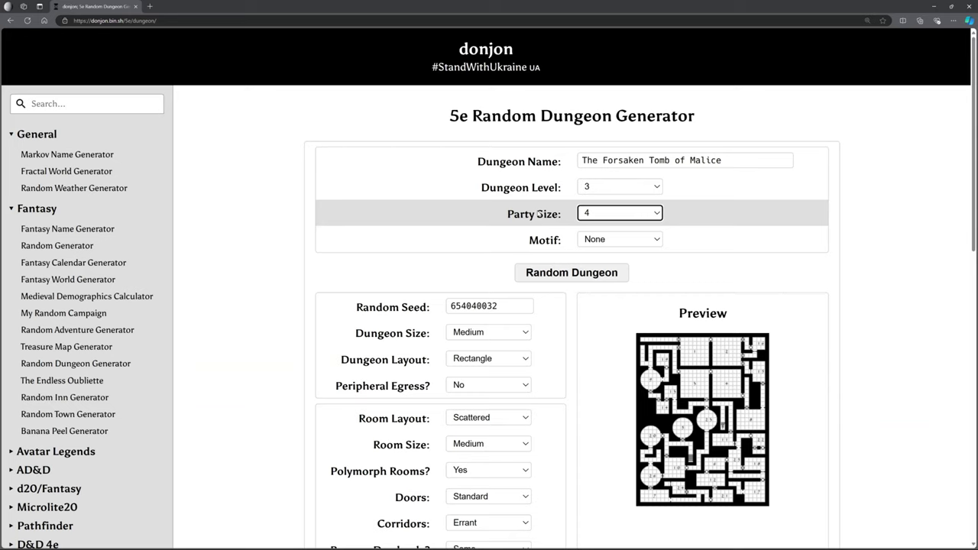
Step: Try the Abandoned and Undead motifs, then settle on the Vermin motif
click(622, 242)
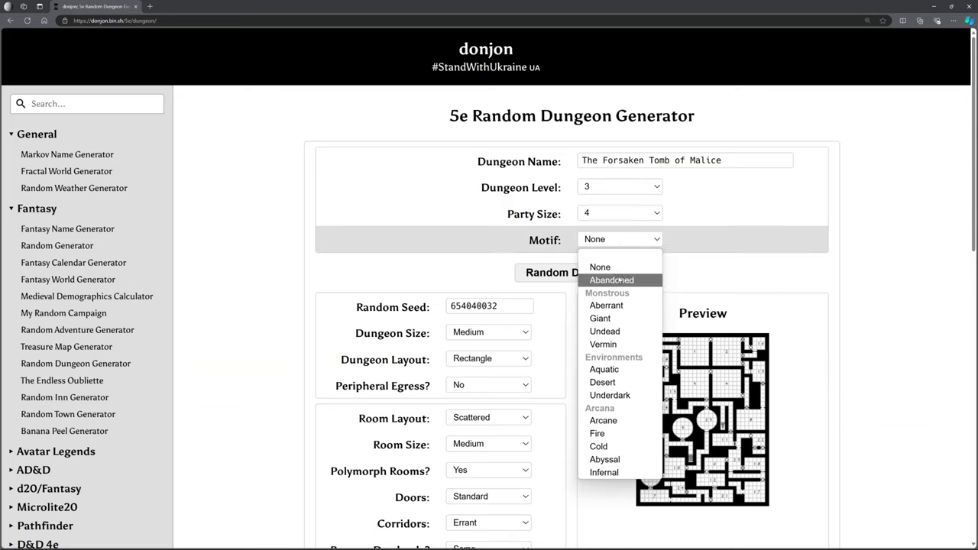
click(619, 281)
click(621, 239)
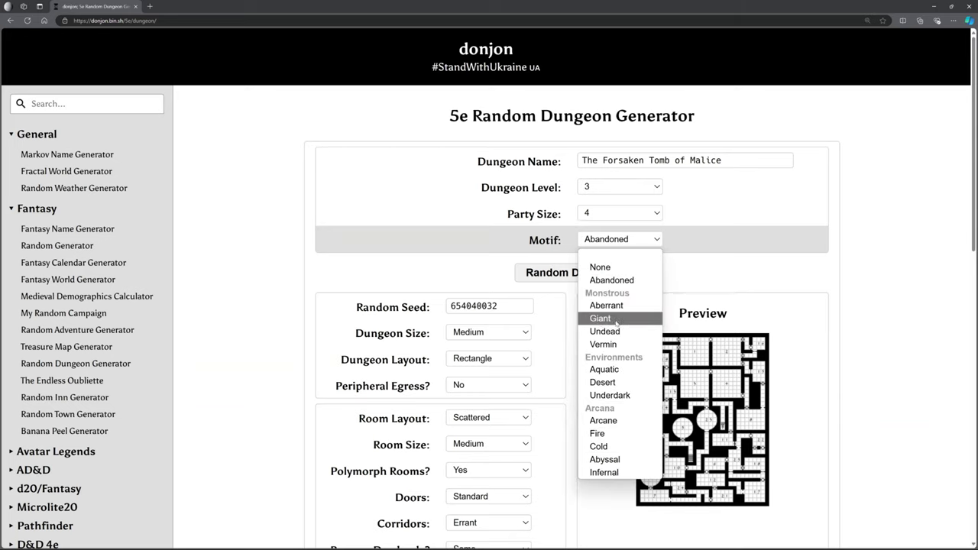
click(616, 331)
click(608, 243)
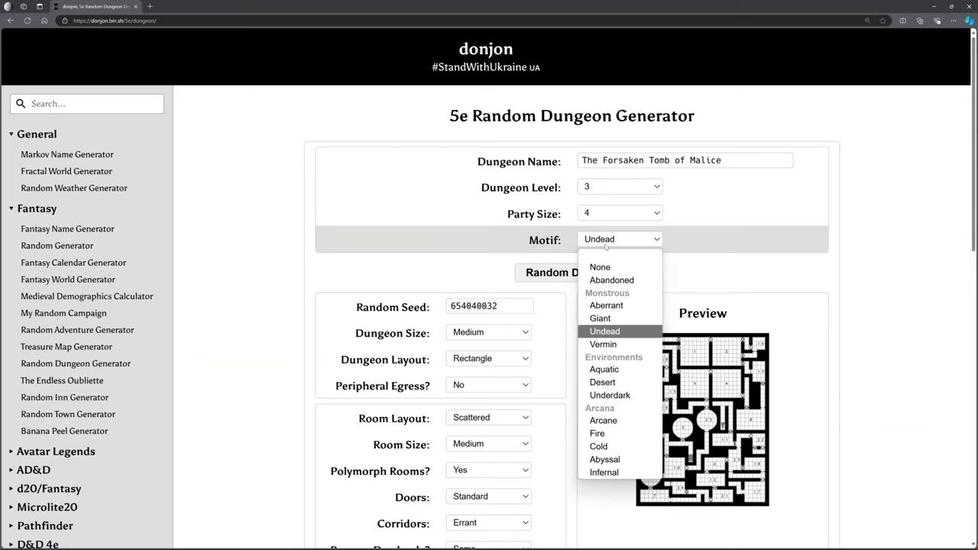
click(618, 344)
click(616, 242)
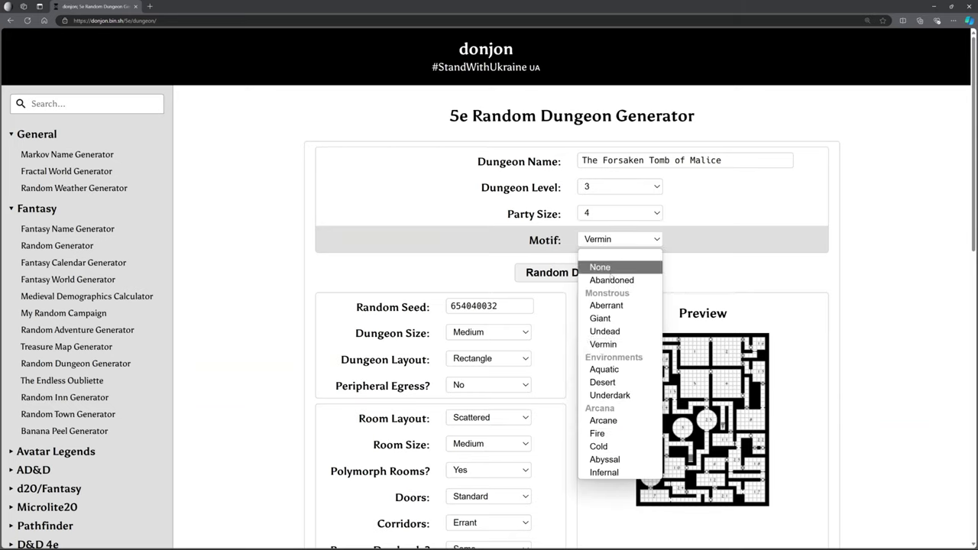
click(612, 346)
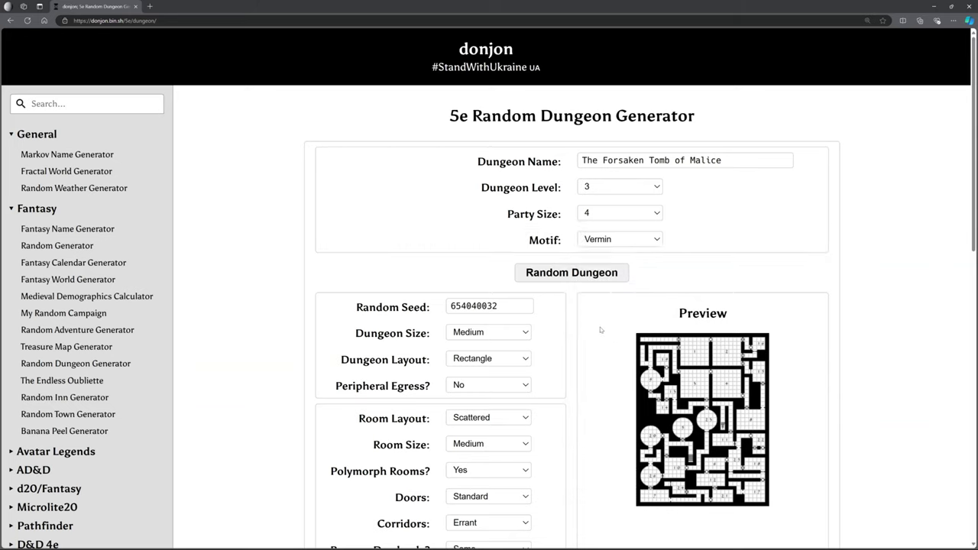
Step: Randomize all settings, then set the dungeon size to Medium
click(568, 276)
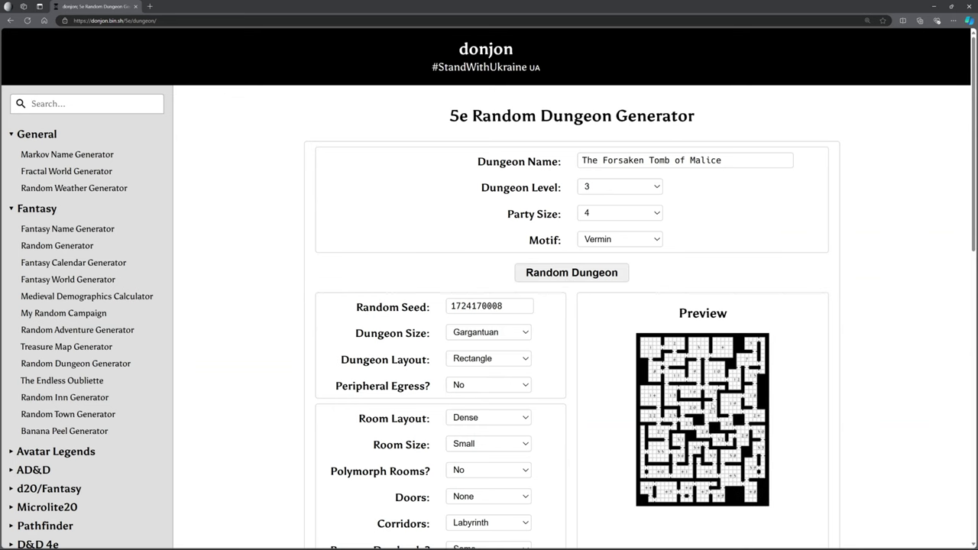
scroll(733, 351, down, 1)
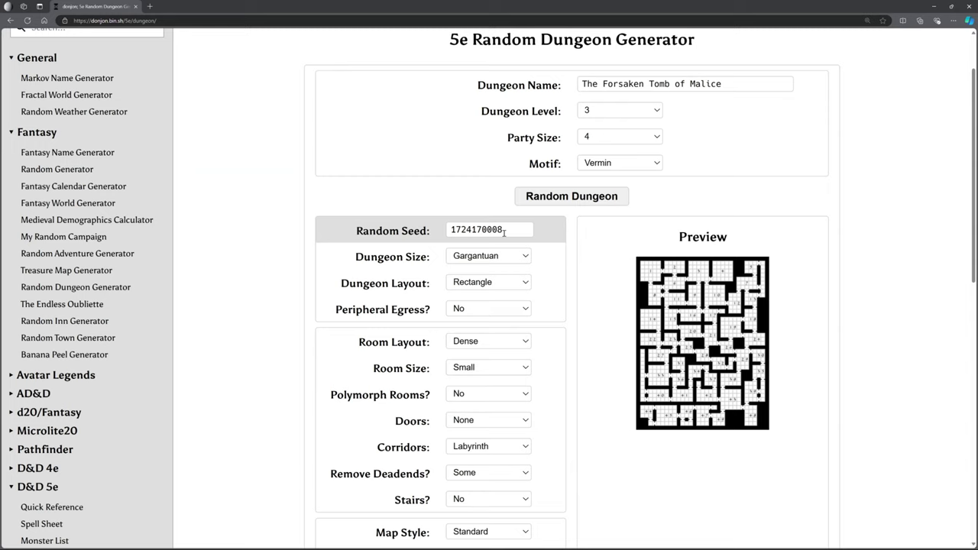
click(488, 256)
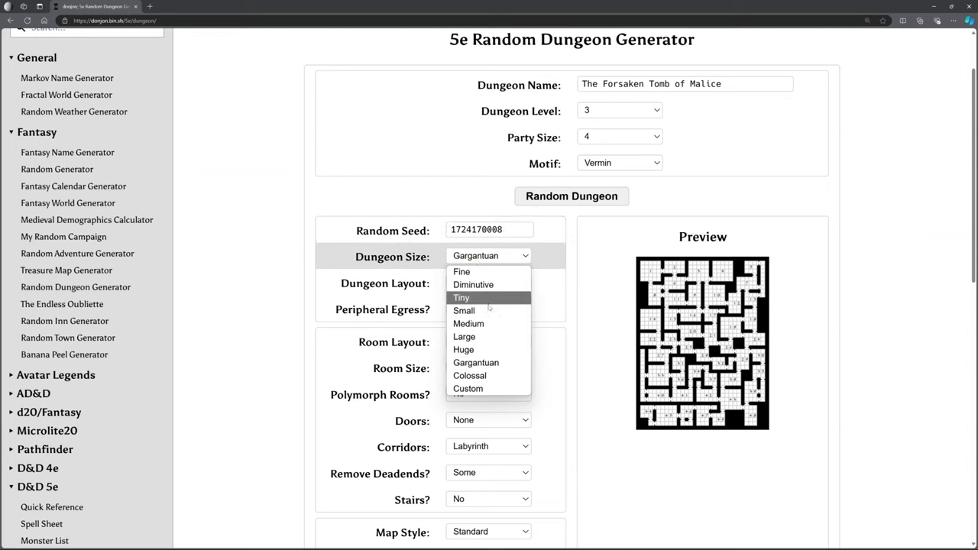
click(487, 324)
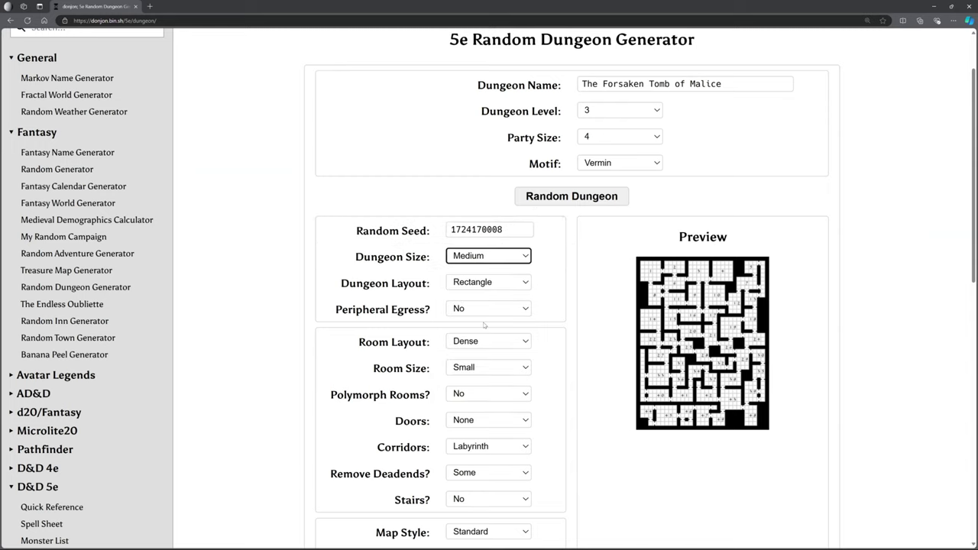
Step: Preview the Square, Cross, Keep and Cavernous layouts, then choose the Box layout
click(490, 282)
click(489, 297)
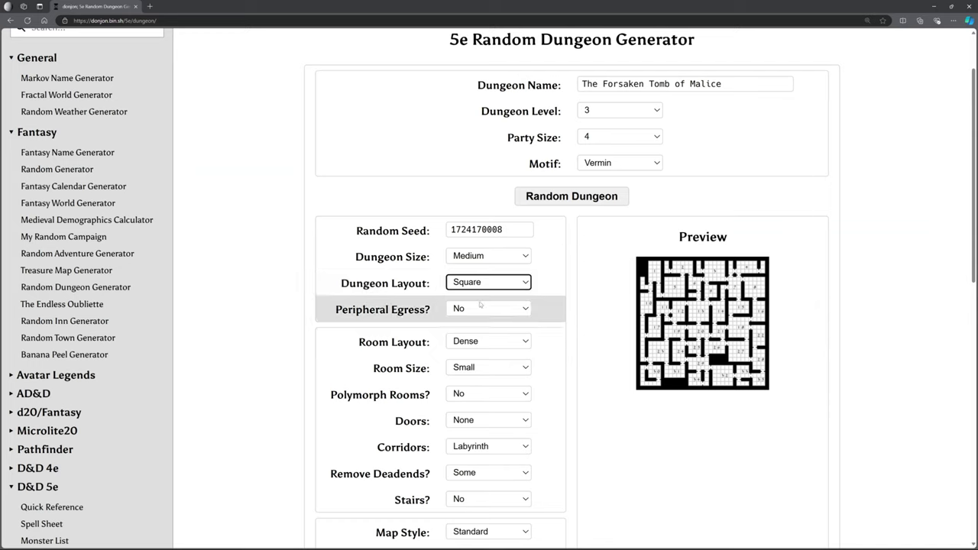
click(481, 283)
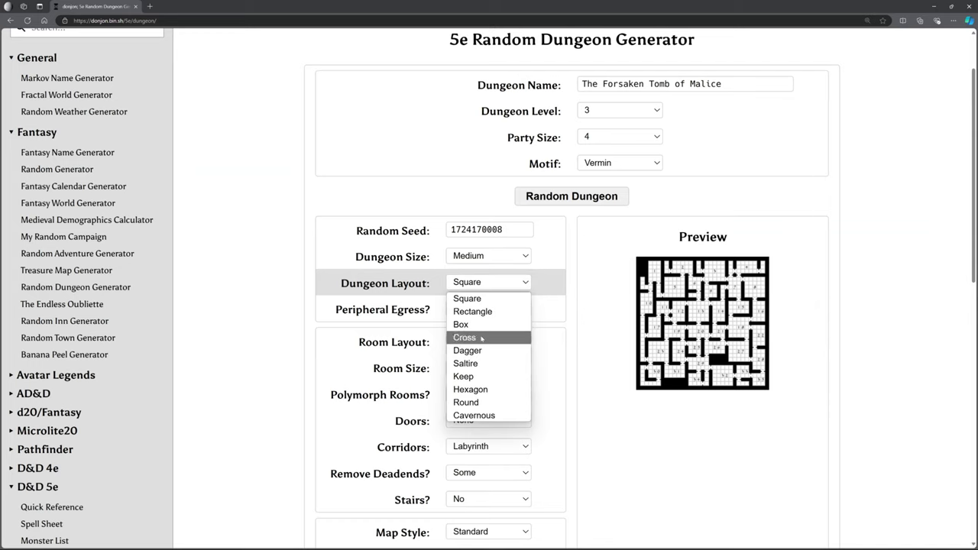
click(480, 337)
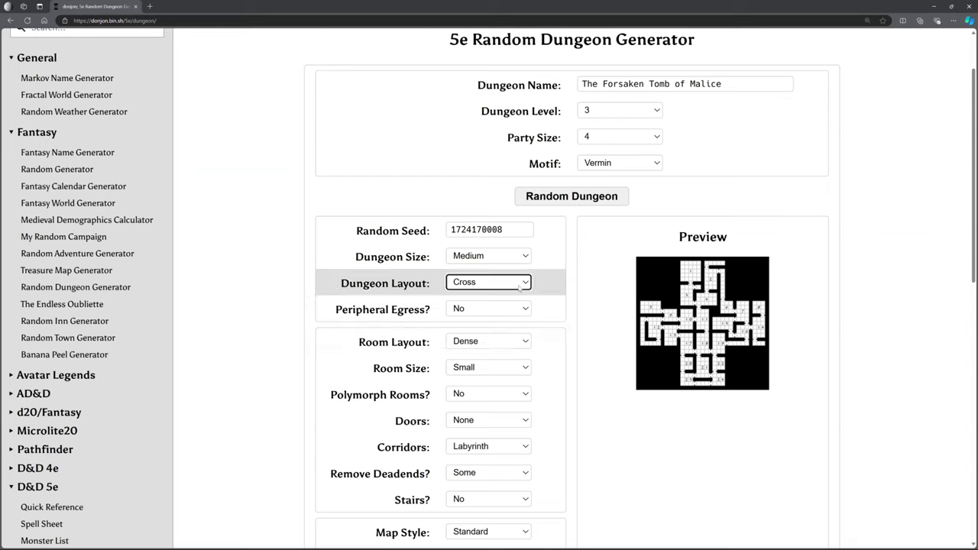
click(493, 283)
click(501, 373)
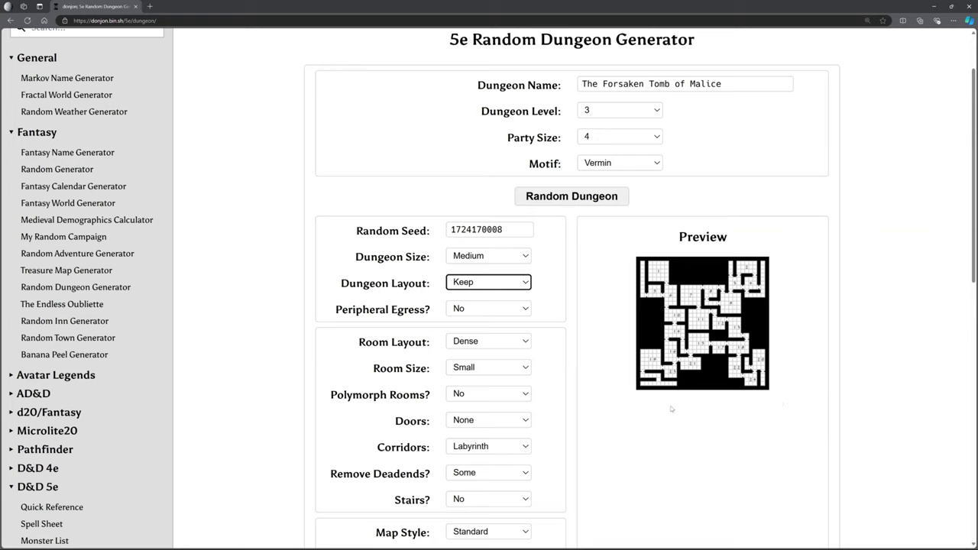
click(493, 282)
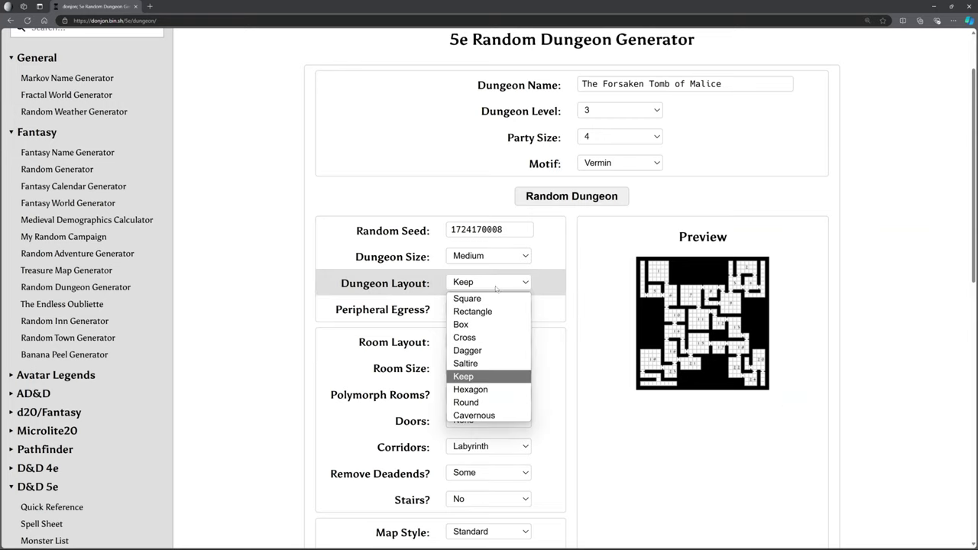
click(489, 416)
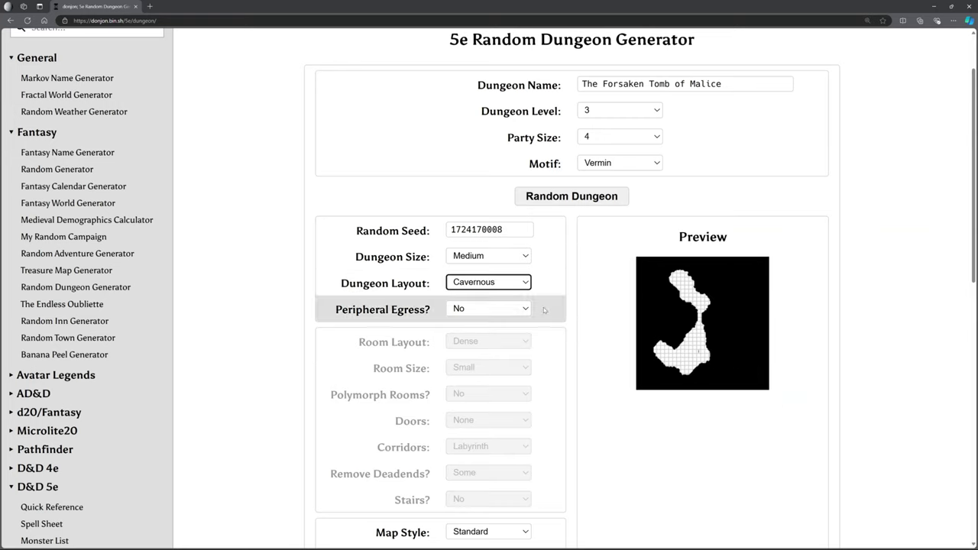
click(491, 283)
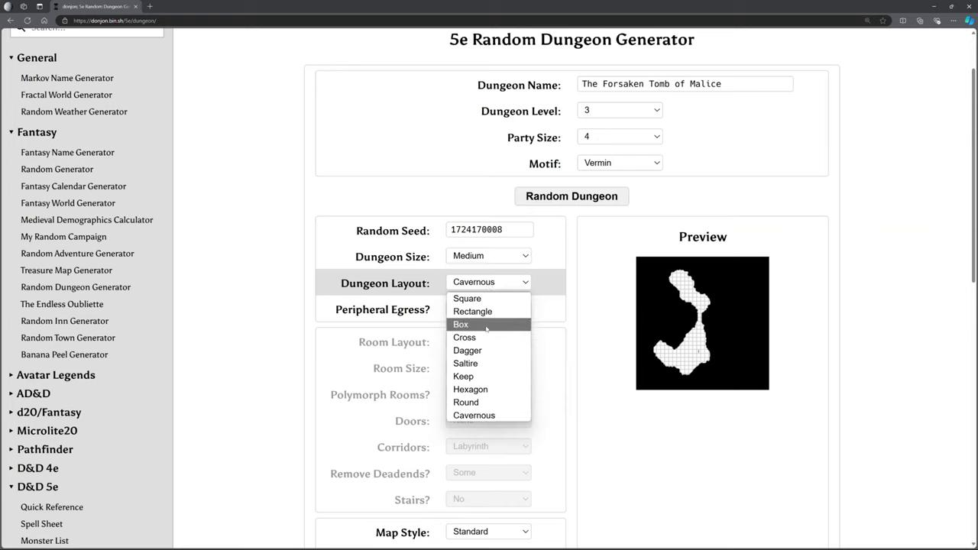
click(461, 325)
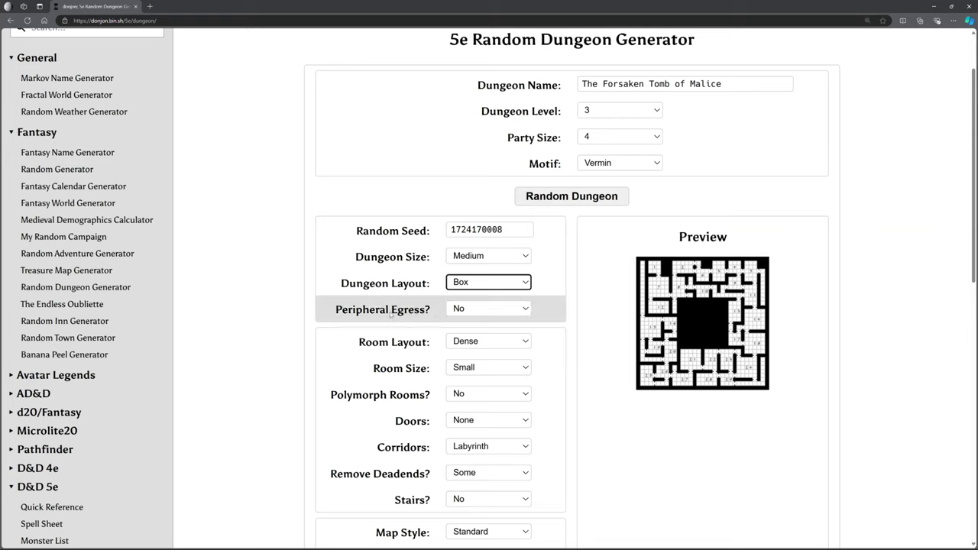
Step: Try edge exits, Many and Tiling peripheral egress, then set peripheral egress to No
click(473, 311)
click(462, 321)
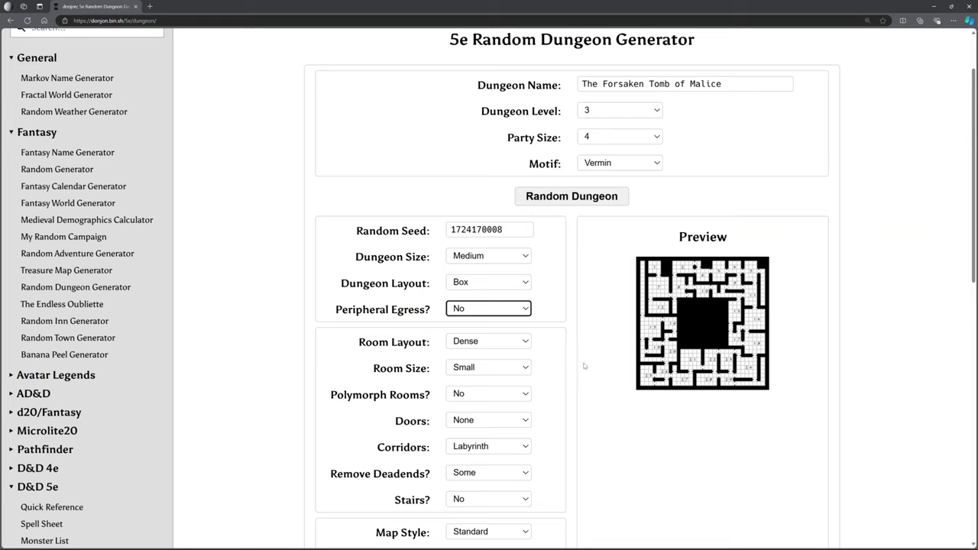
click(481, 308)
click(477, 337)
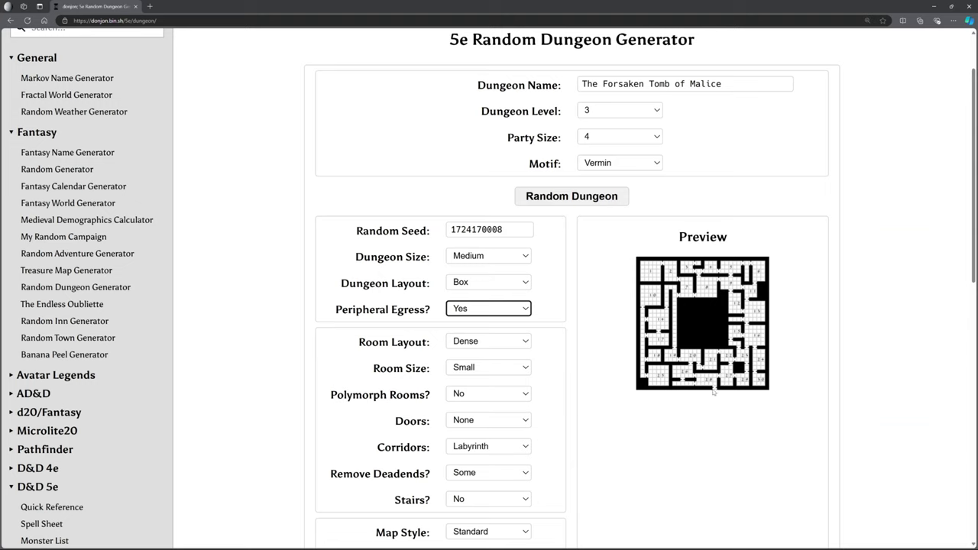
click(478, 307)
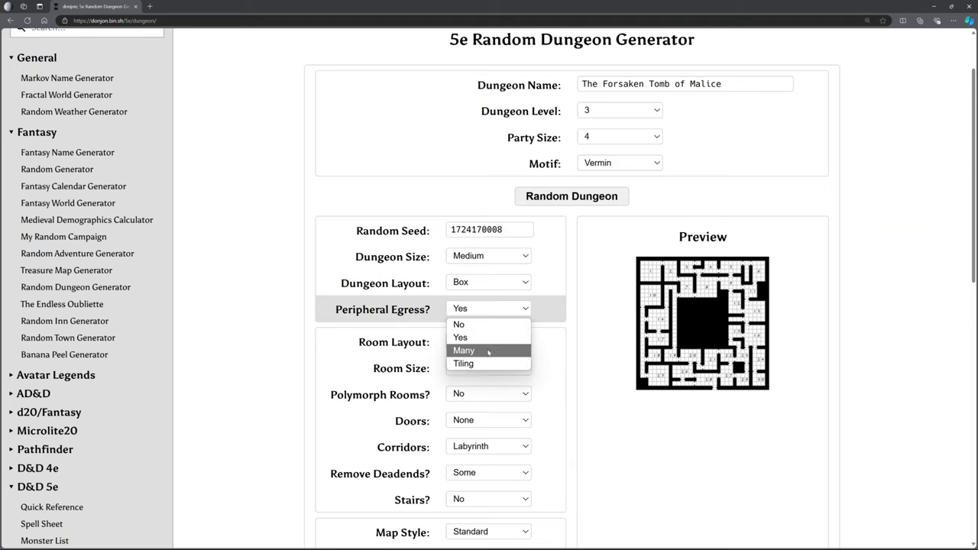
click(485, 345)
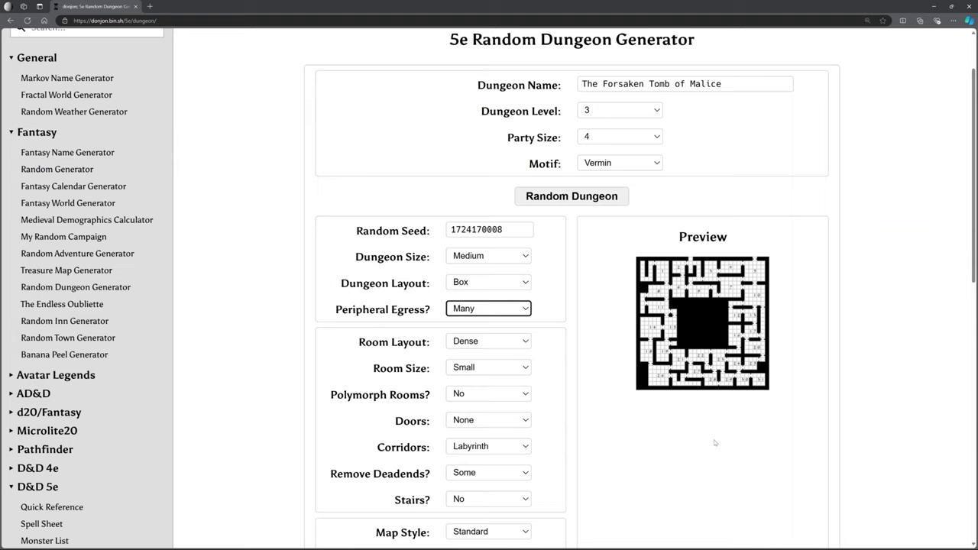
click(477, 311)
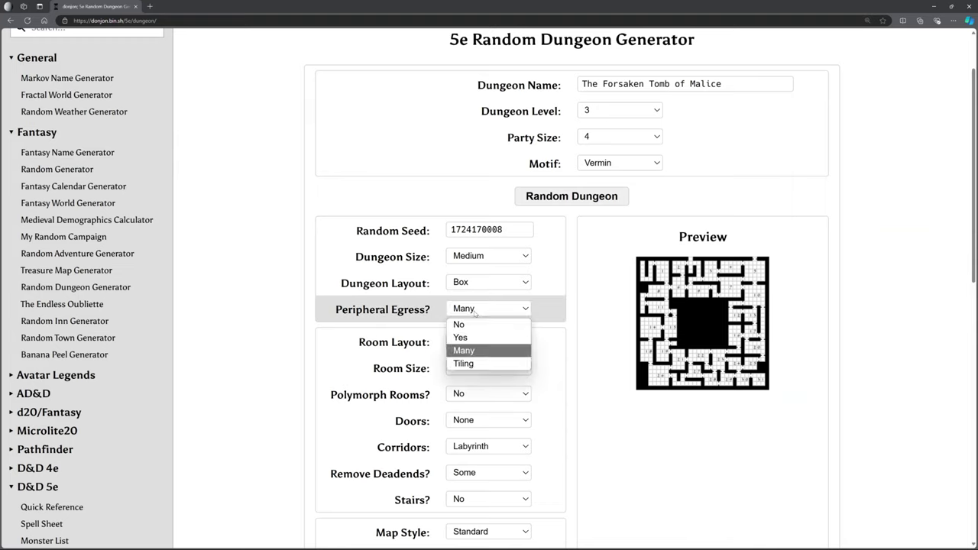
click(480, 361)
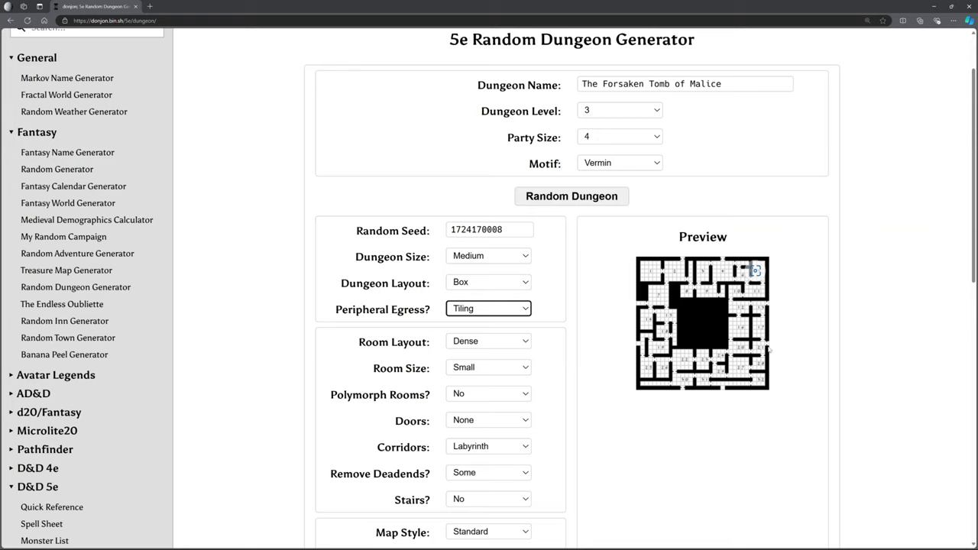
click(492, 310)
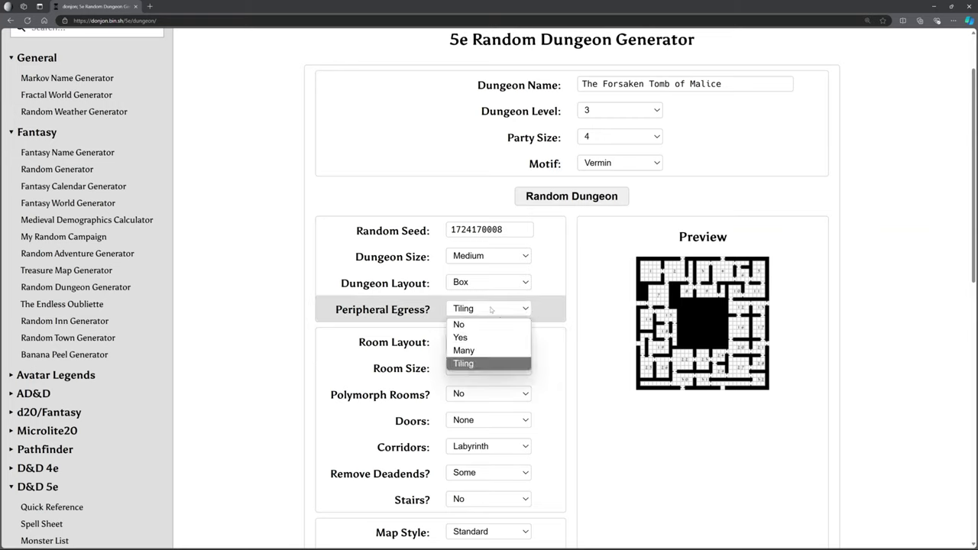
click(473, 325)
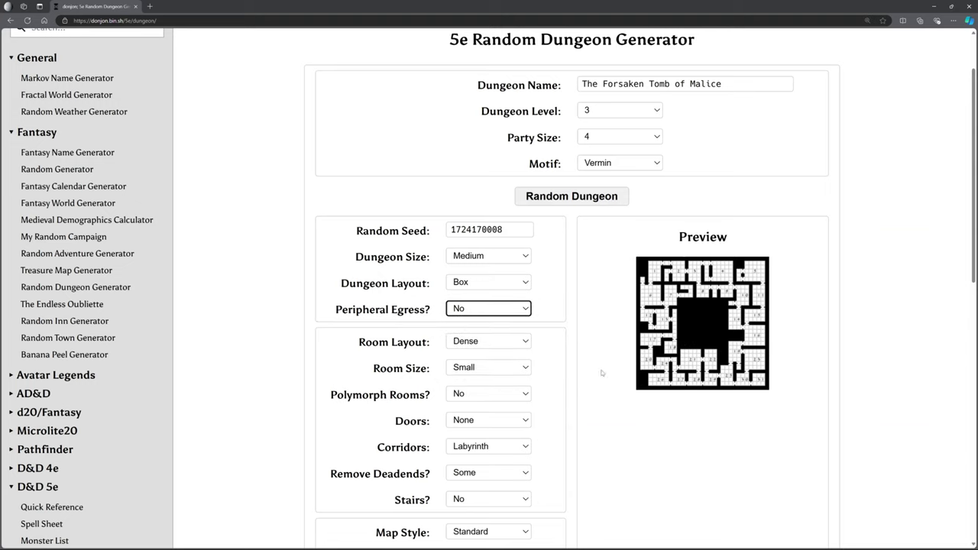
Step: Compare Sparse, Dense and Symmetric room layouts, settle on Scattered, and make rooms Medium
click(488, 343)
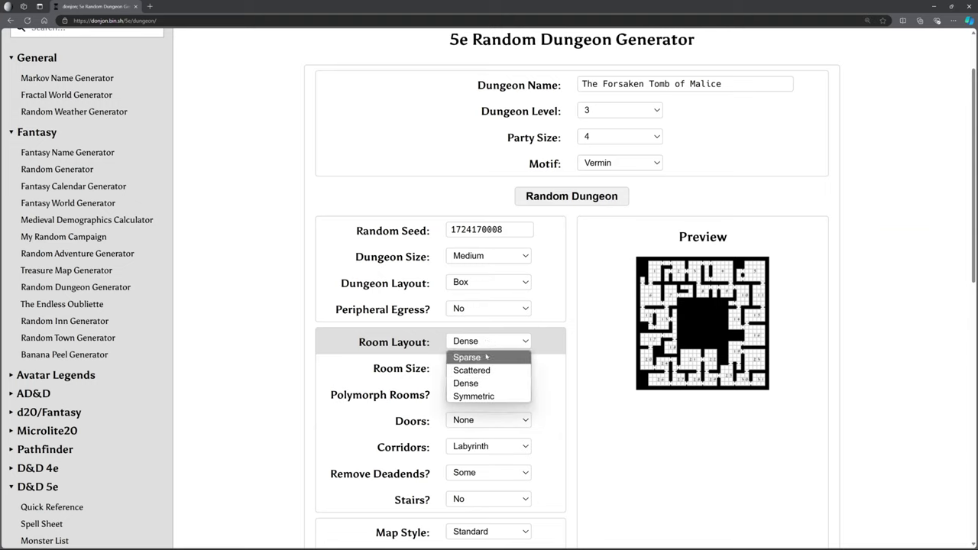
click(485, 357)
click(485, 344)
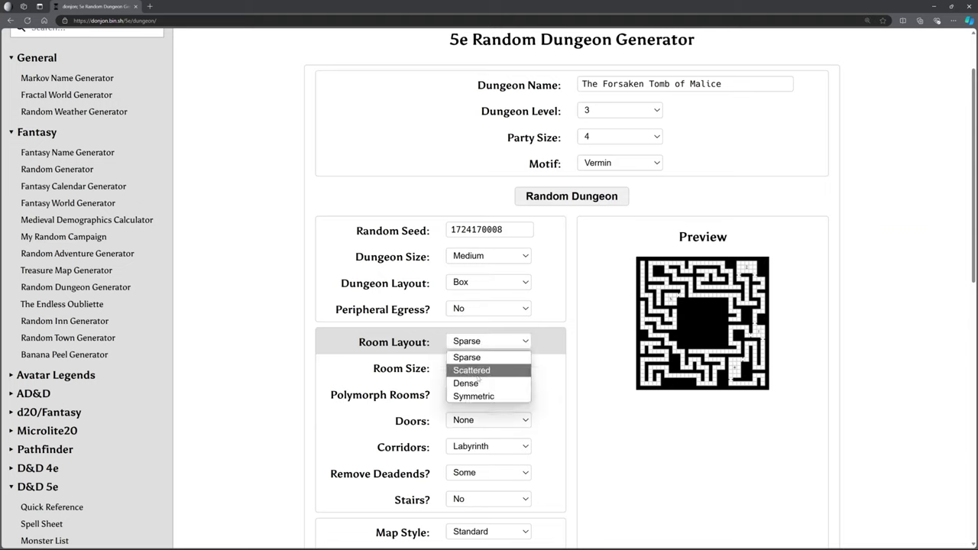
click(475, 369)
click(484, 343)
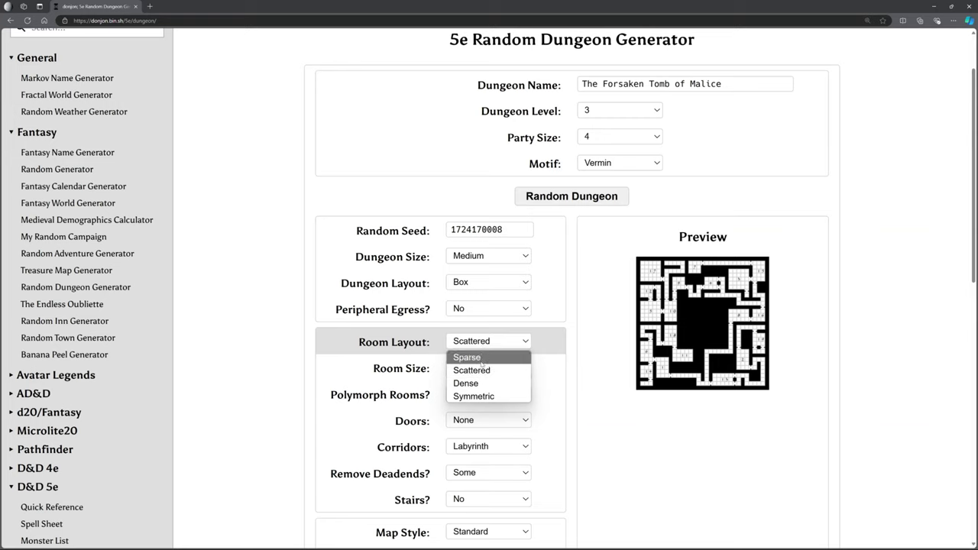
click(486, 382)
click(484, 343)
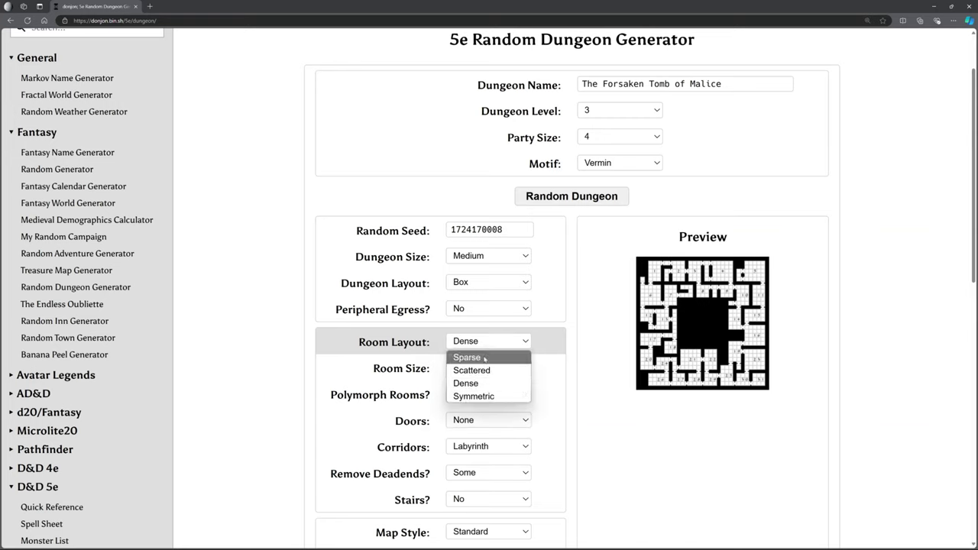
click(475, 396)
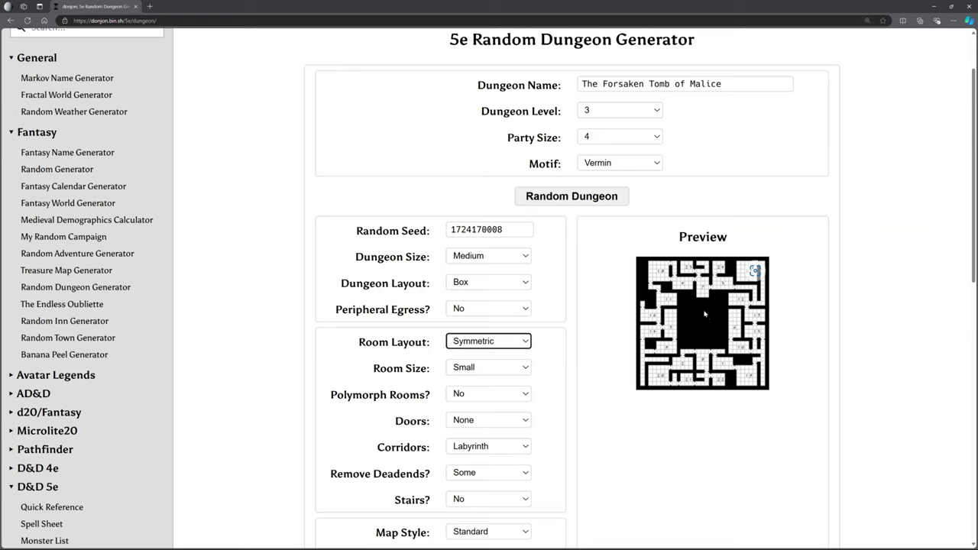
click(473, 345)
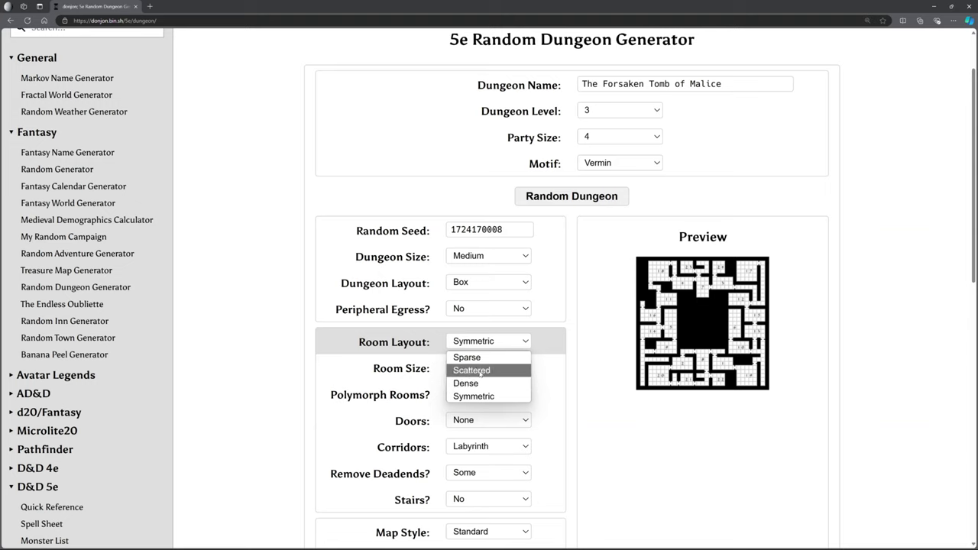
click(480, 370)
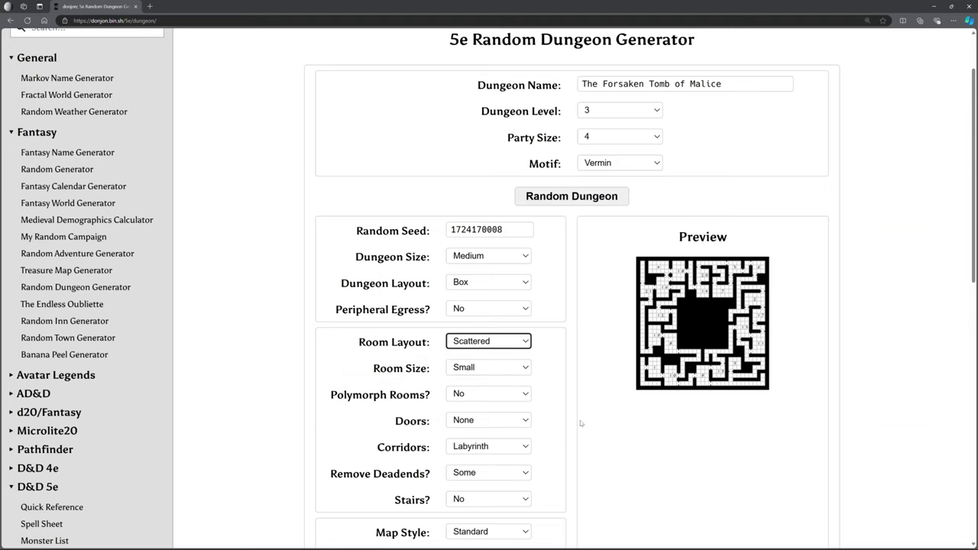
click(468, 368)
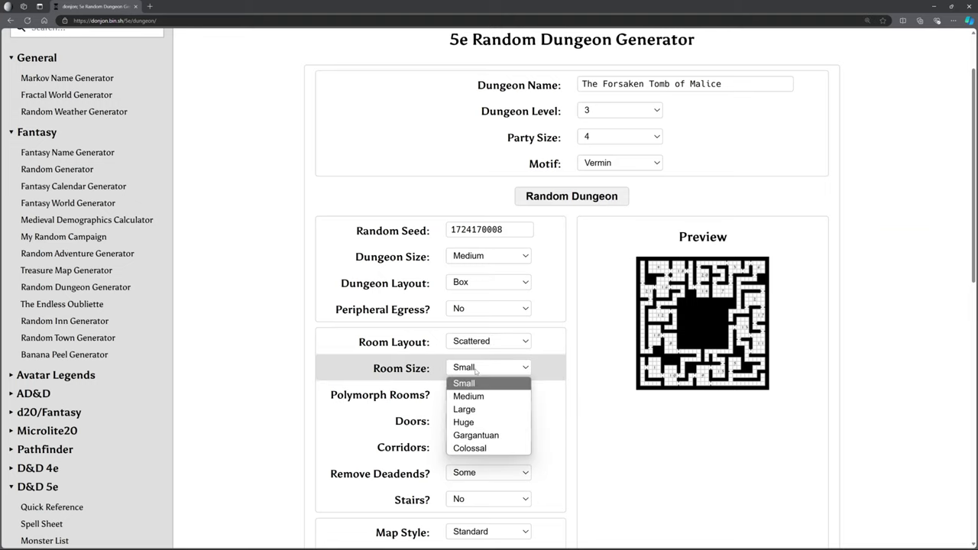
click(480, 395)
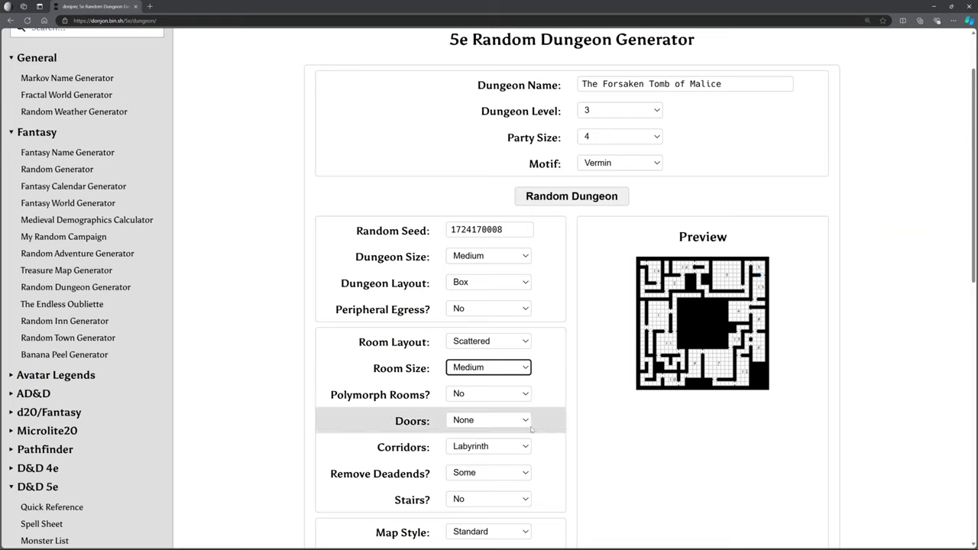
click(480, 394)
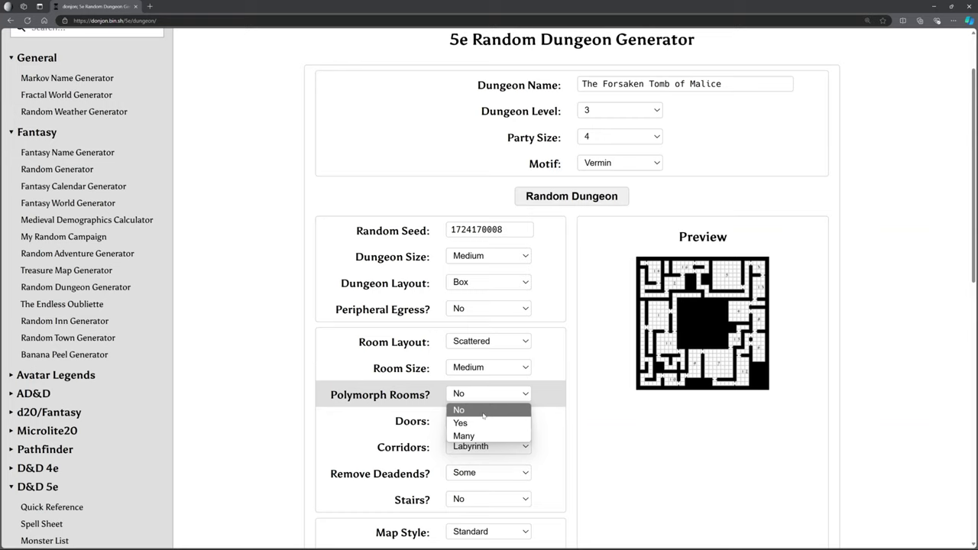
click(461, 422)
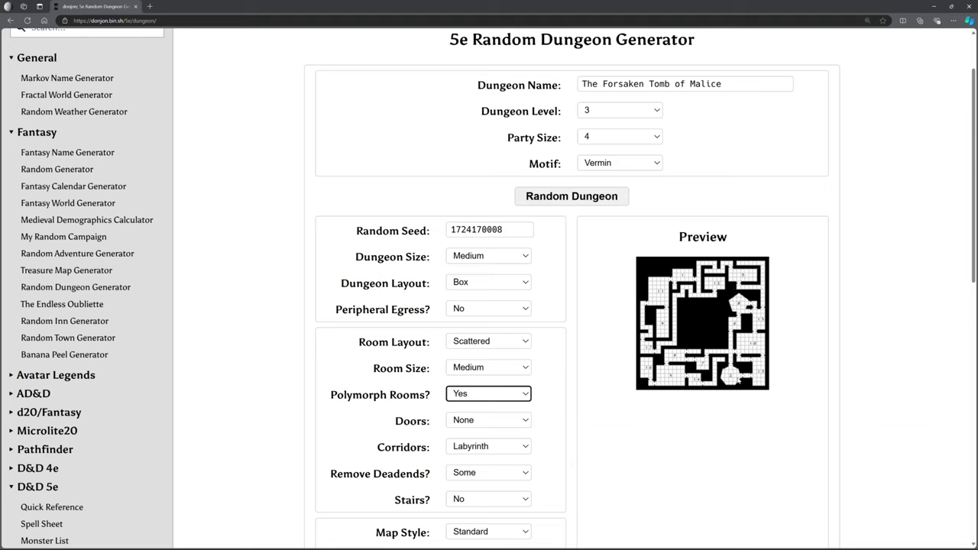
click(491, 393)
click(486, 436)
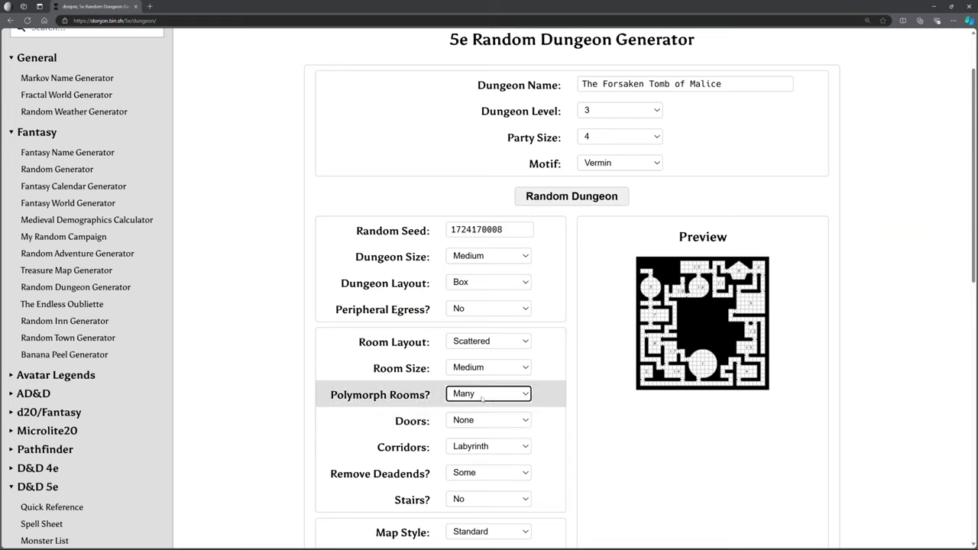
click(483, 397)
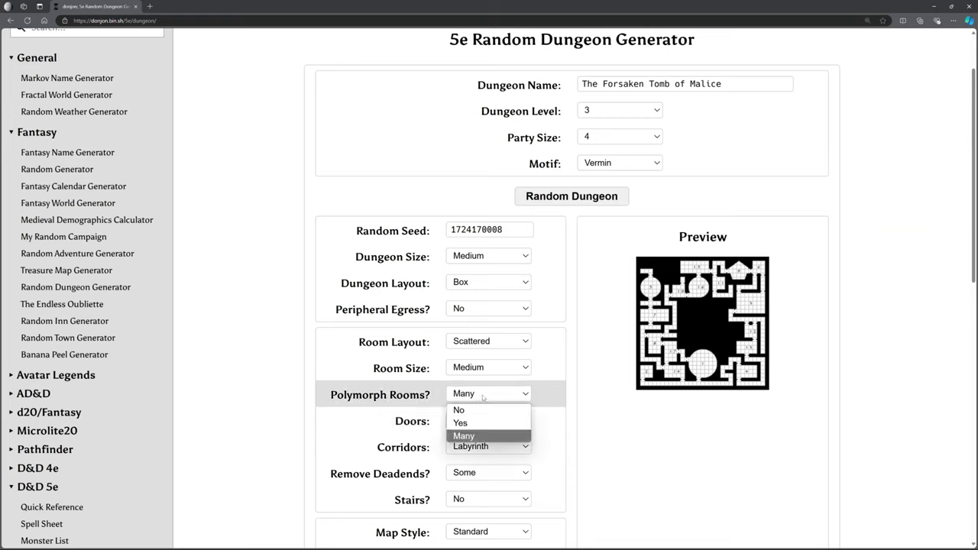
click(474, 409)
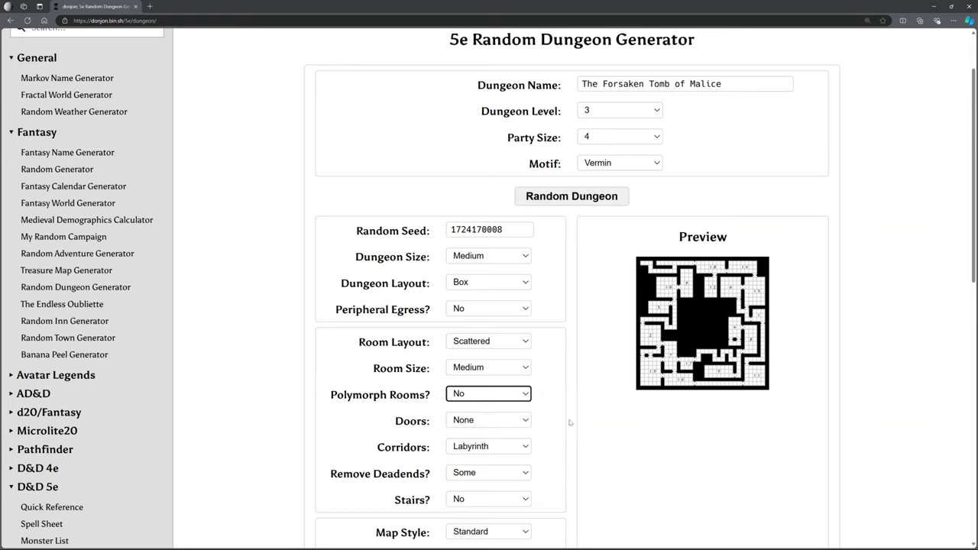
Step: Try Basic doors, then set the doors to Standard
click(510, 423)
click(503, 449)
click(492, 422)
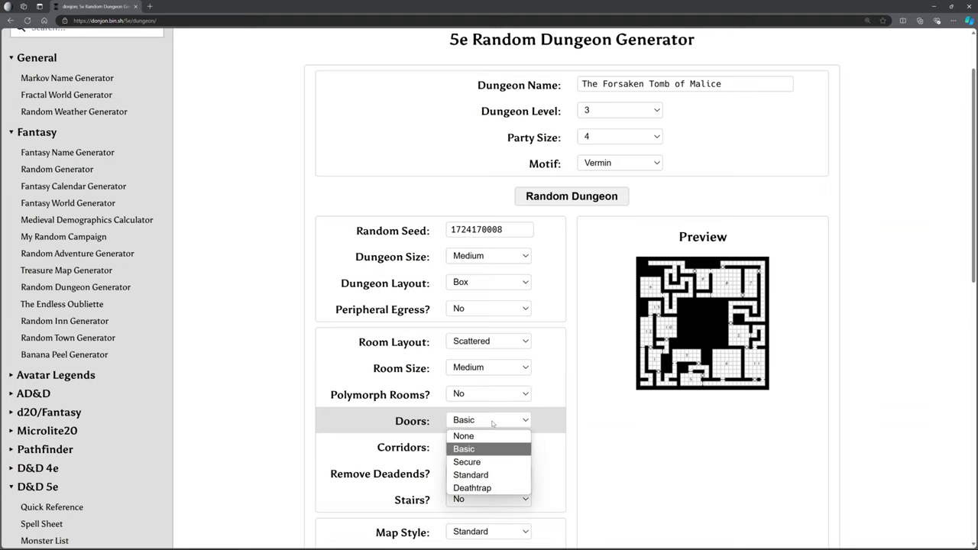
click(492, 475)
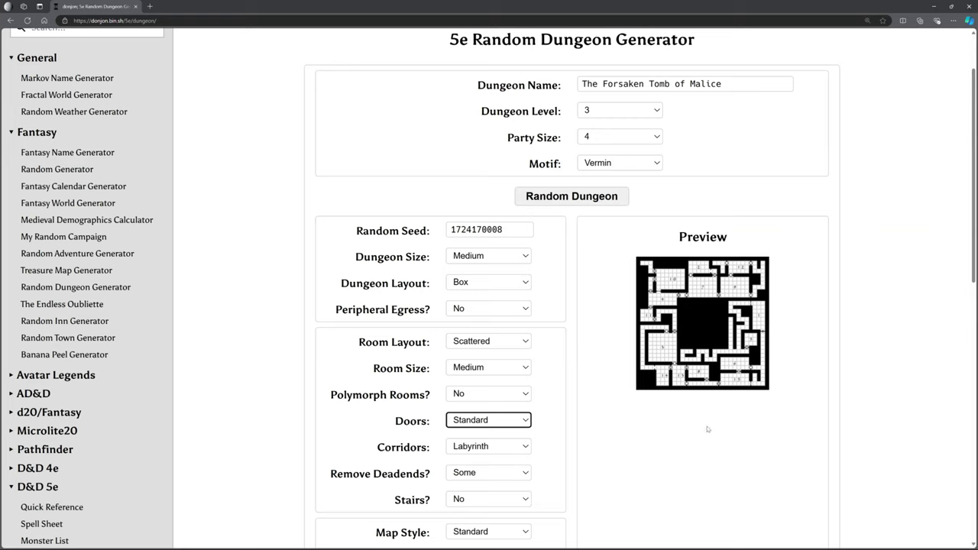
Step: Preview Errant and Straight corridors, then return the corridors to Labyrinth
click(495, 452)
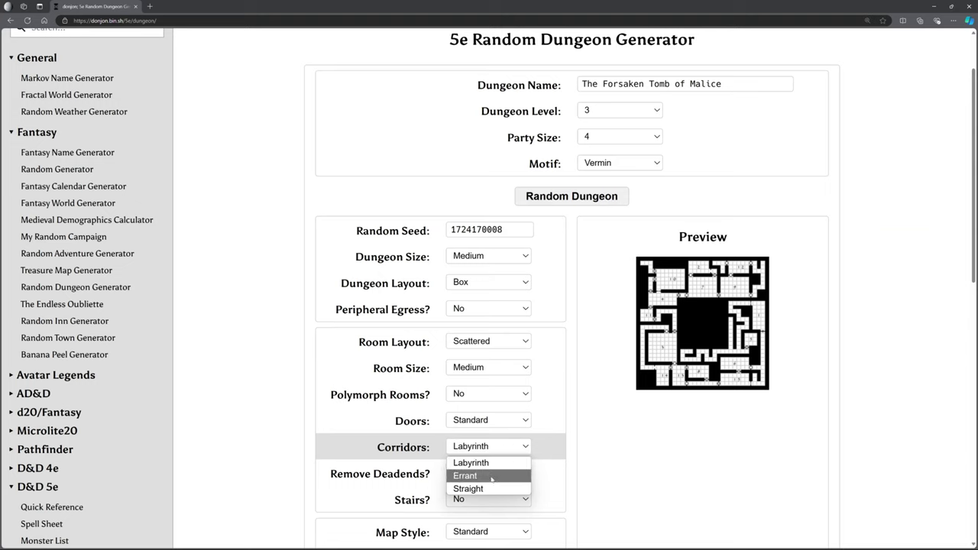
click(493, 475)
click(489, 451)
click(494, 489)
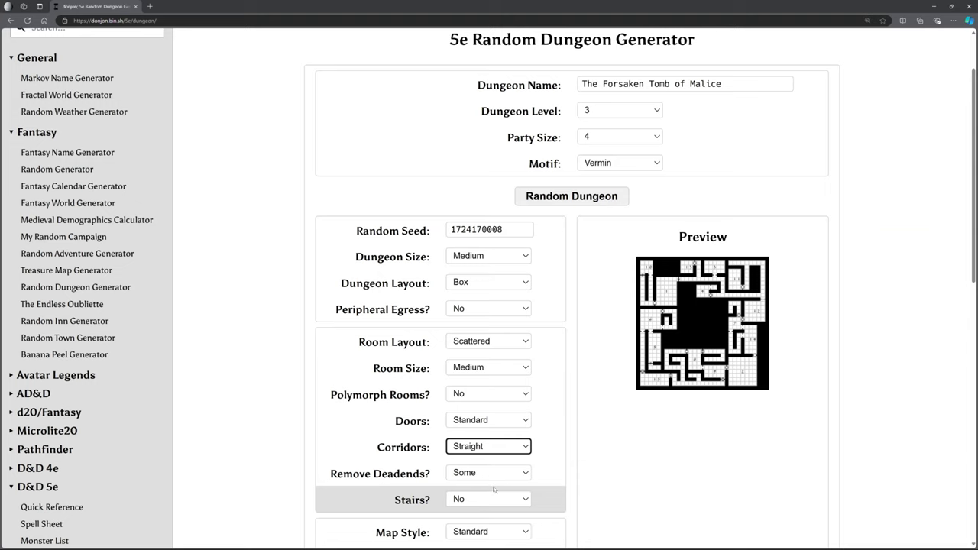
click(489, 450)
click(490, 473)
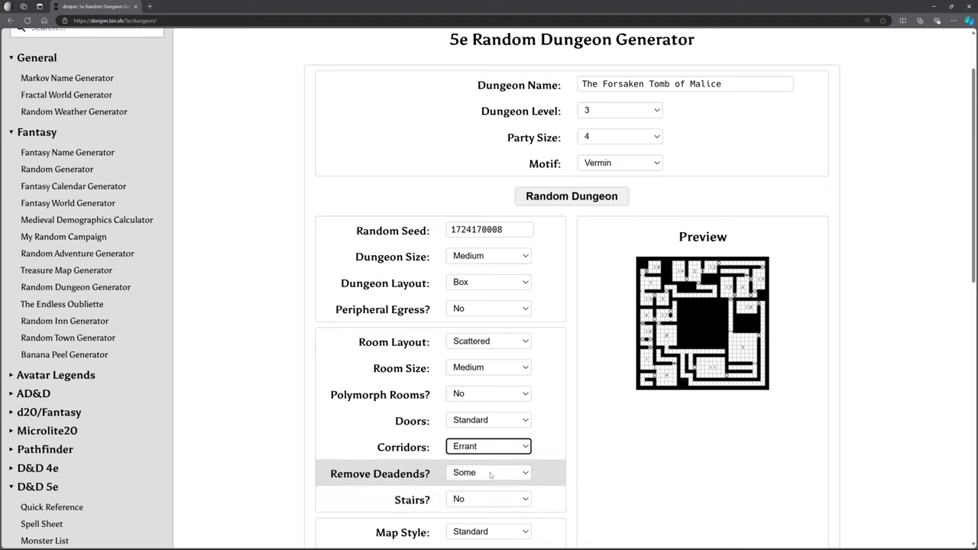
click(496, 449)
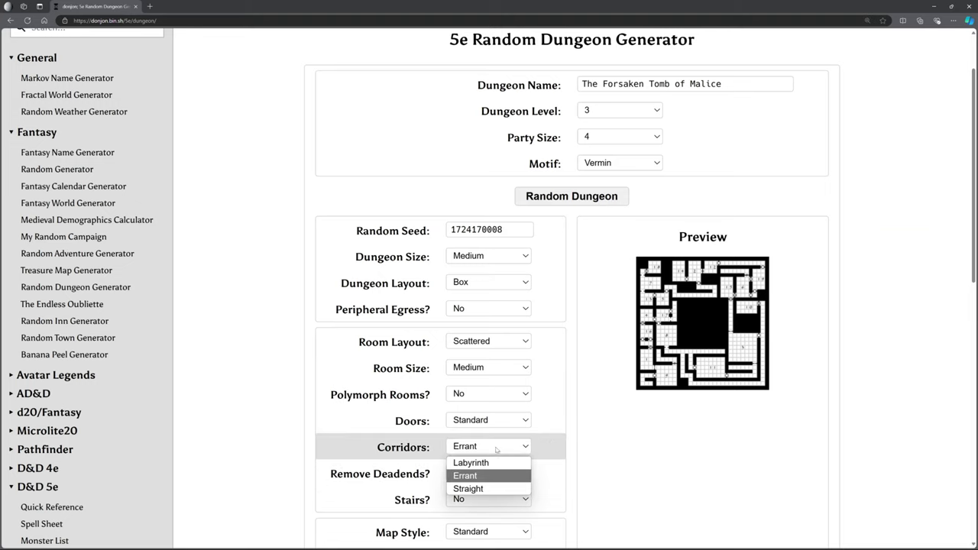
click(493, 462)
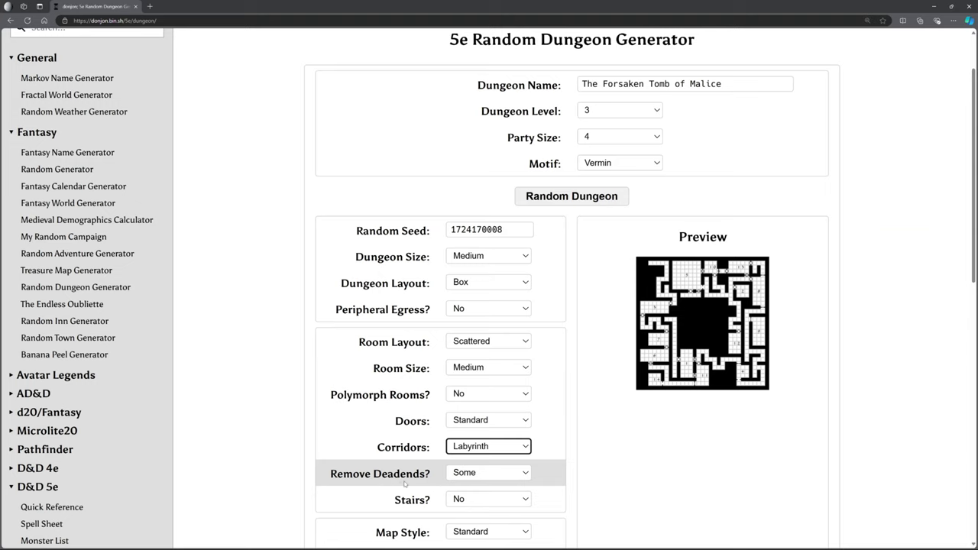
Step: Compare None and Some dead-end removal, then set Remove Deadends to All
click(466, 475)
click(479, 489)
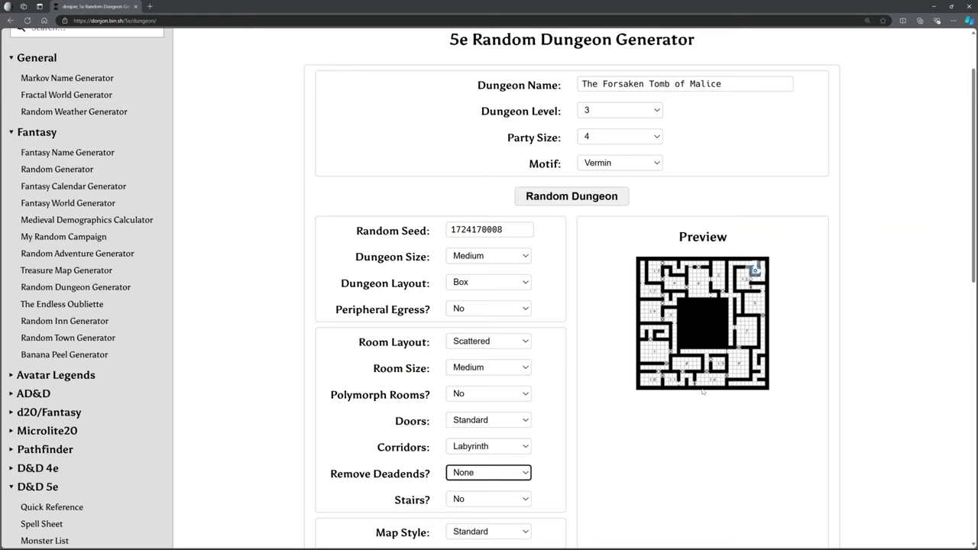
click(474, 475)
click(481, 515)
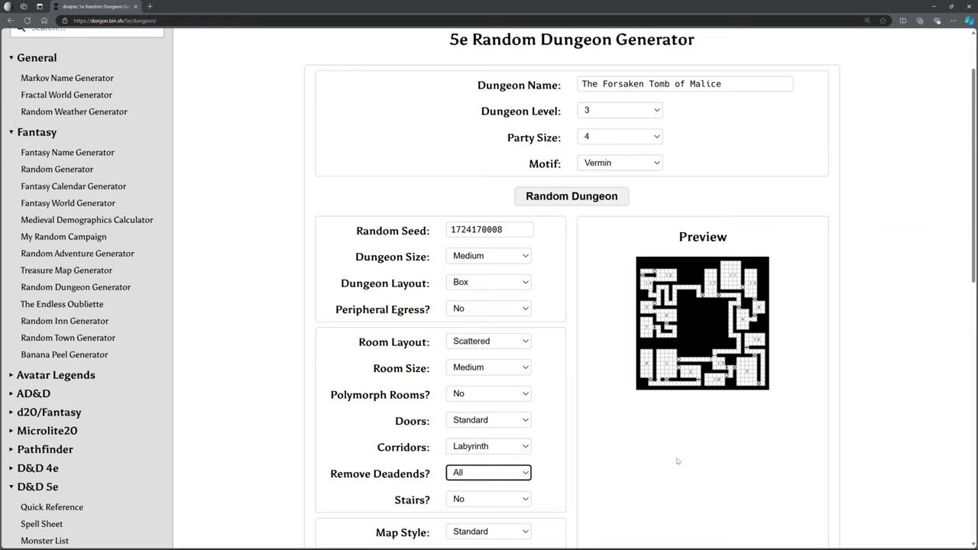
click(484, 476)
click(479, 500)
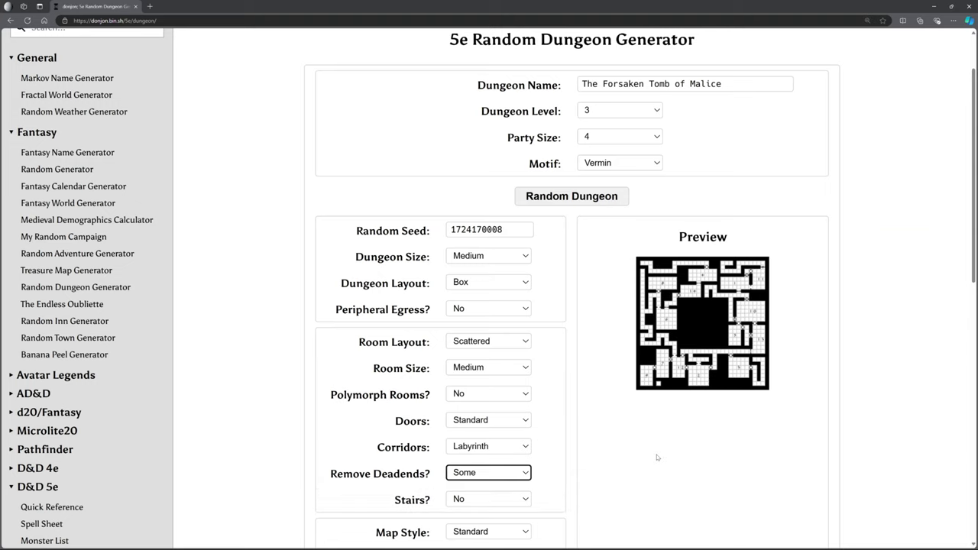
mouse_move(644, 267)
mouse_move(732, 262)
click(495, 472)
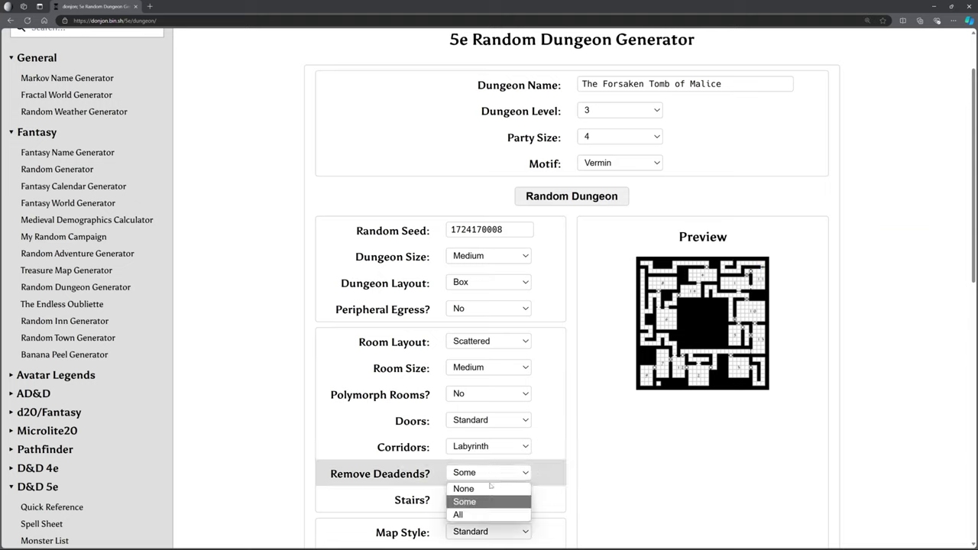
click(492, 488)
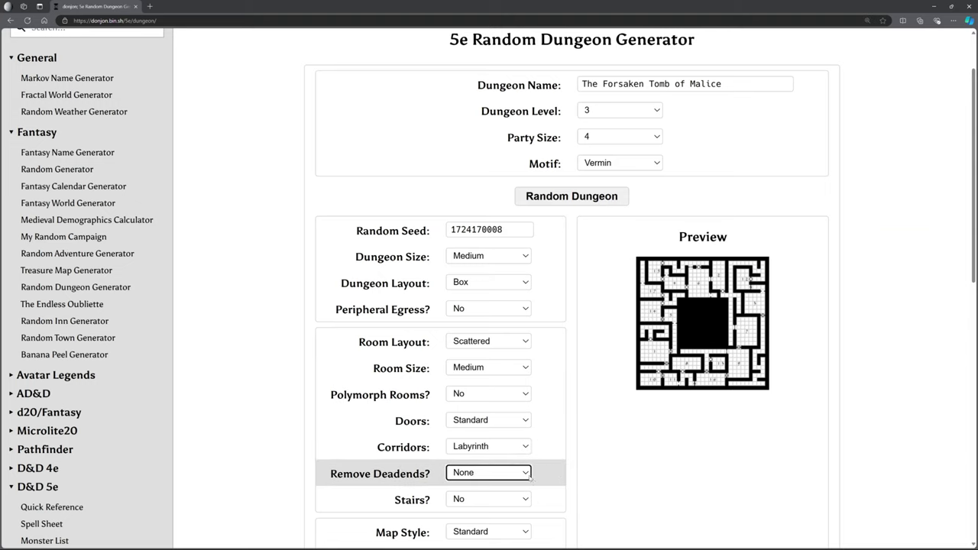
click(502, 473)
click(483, 514)
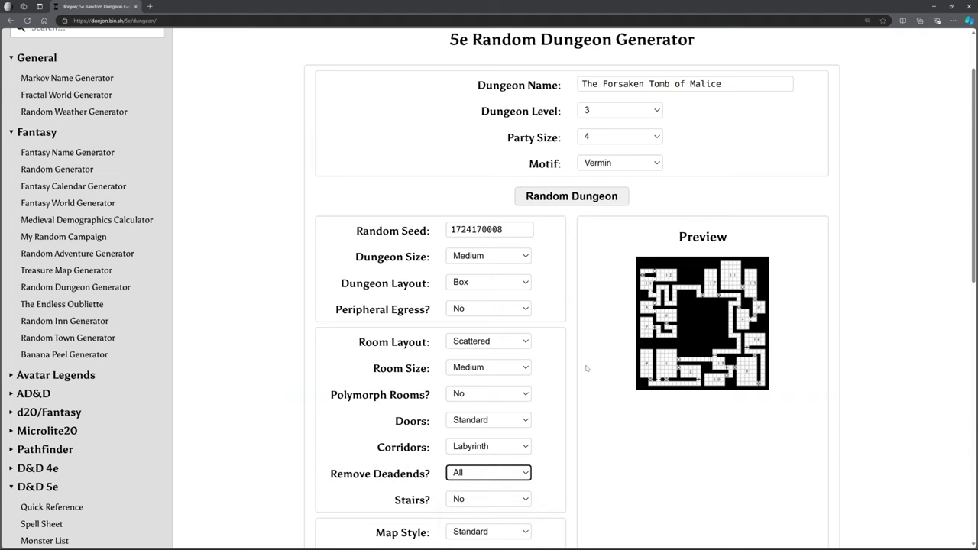
Step: Set Stairs to Yes so the dungeon includes stairs
scroll(520, 459, down, 1)
click(517, 464)
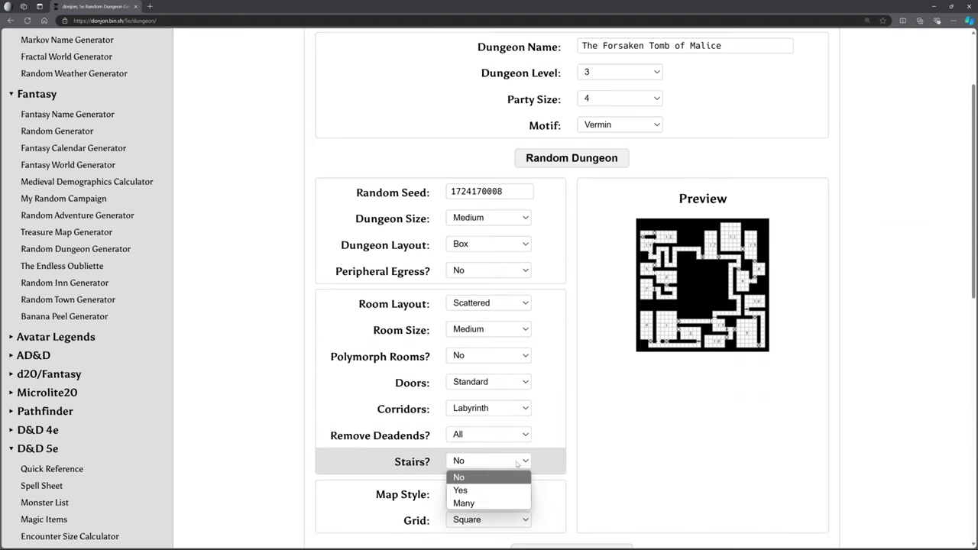
click(500, 490)
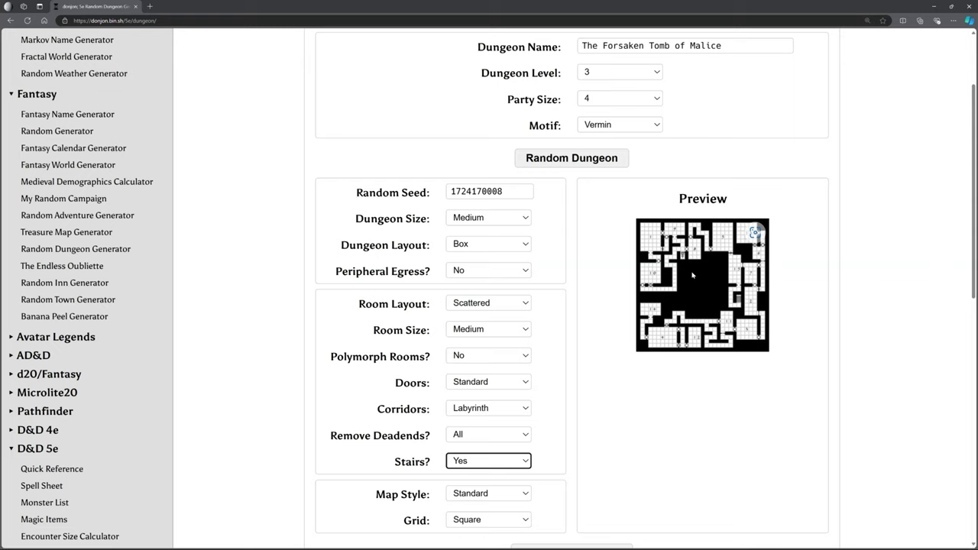
click(489, 461)
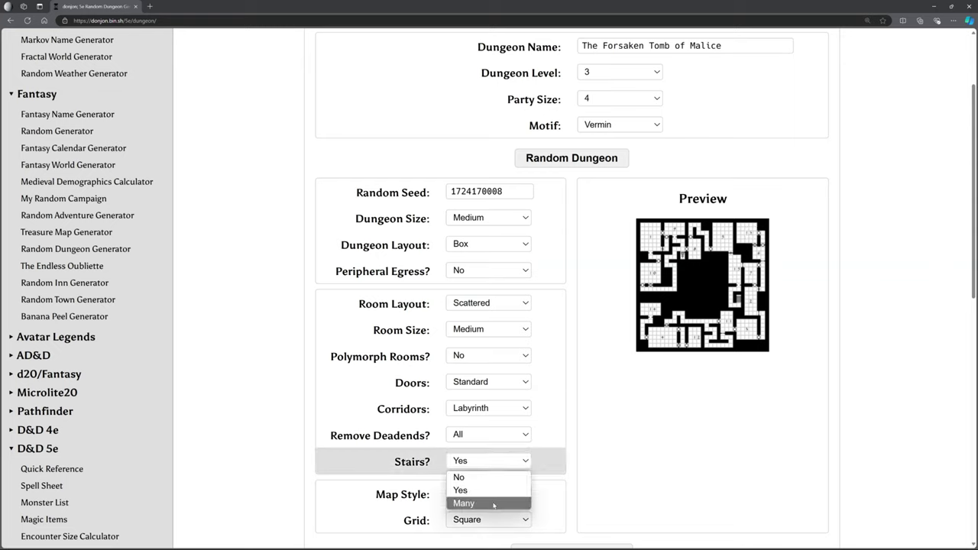
click(636, 449)
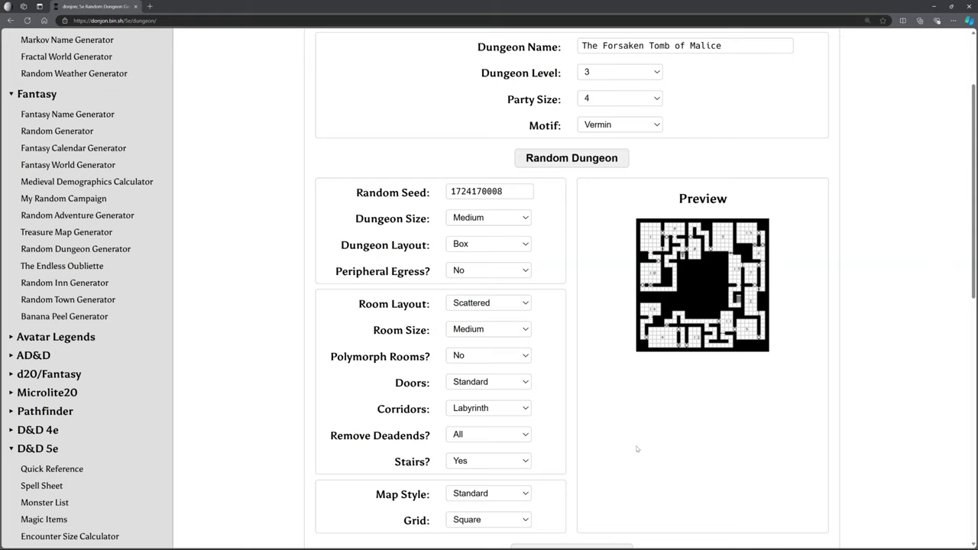
scroll(641, 421, down, 1)
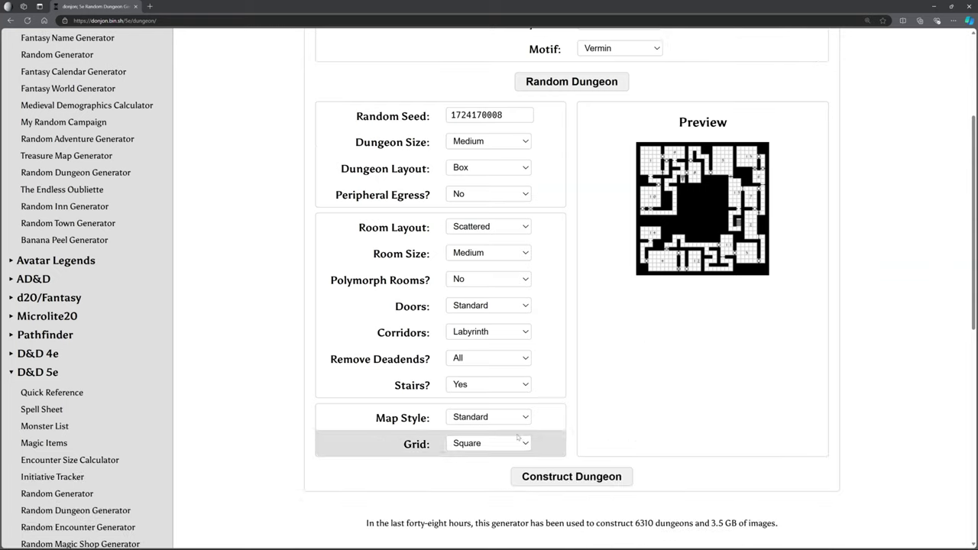
click(494, 419)
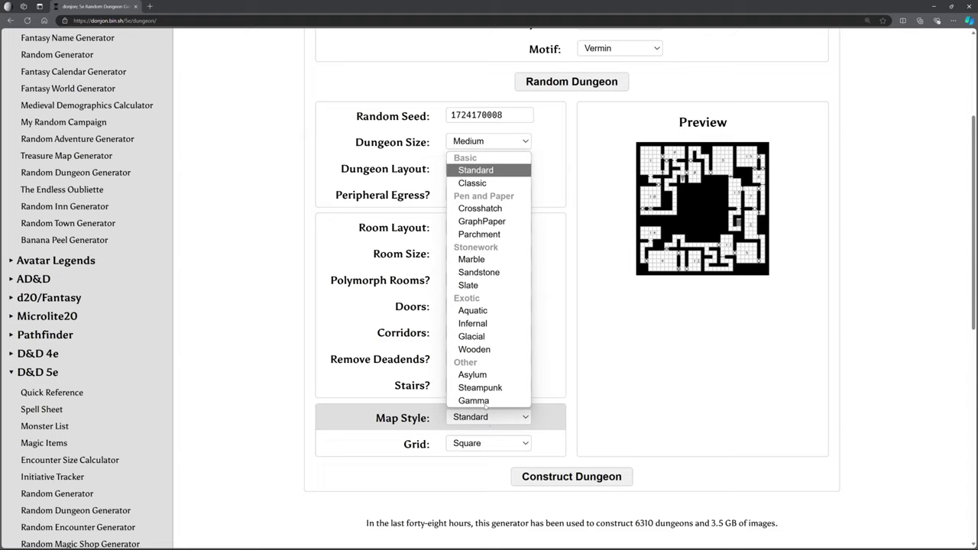
click(479, 387)
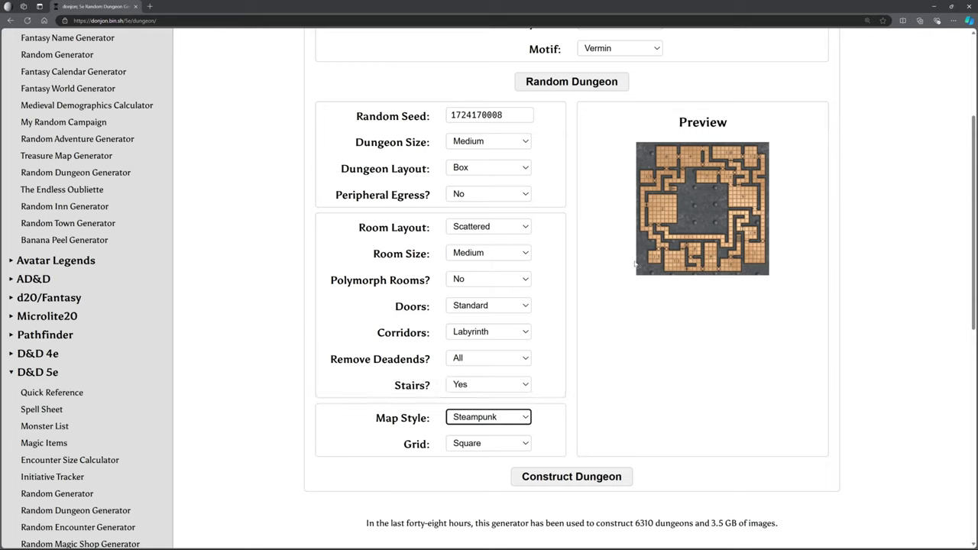
click(489, 417)
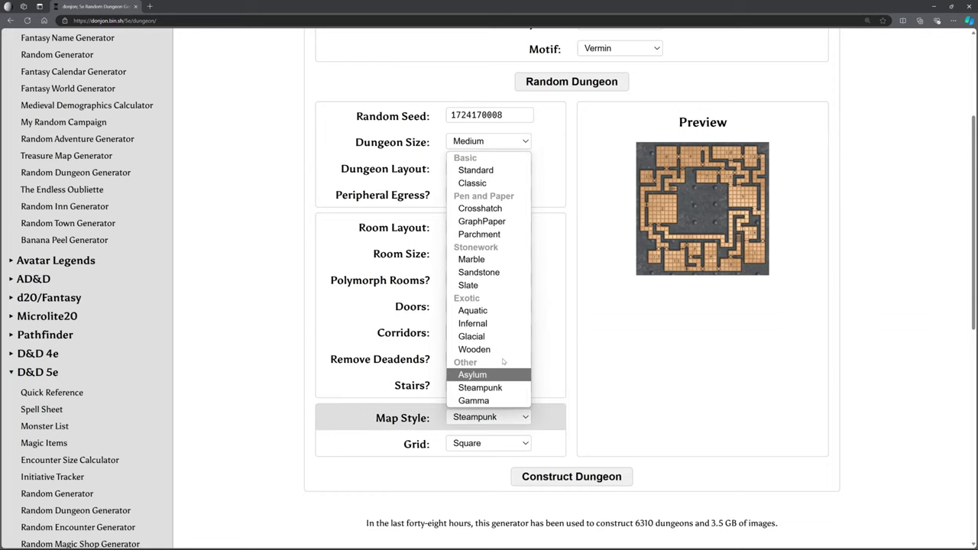
click(483, 318)
click(499, 419)
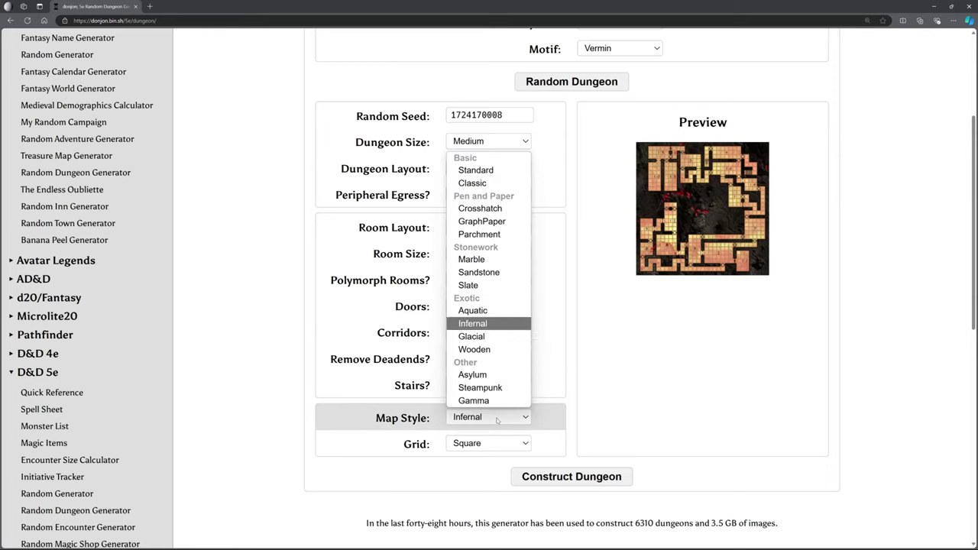
click(495, 259)
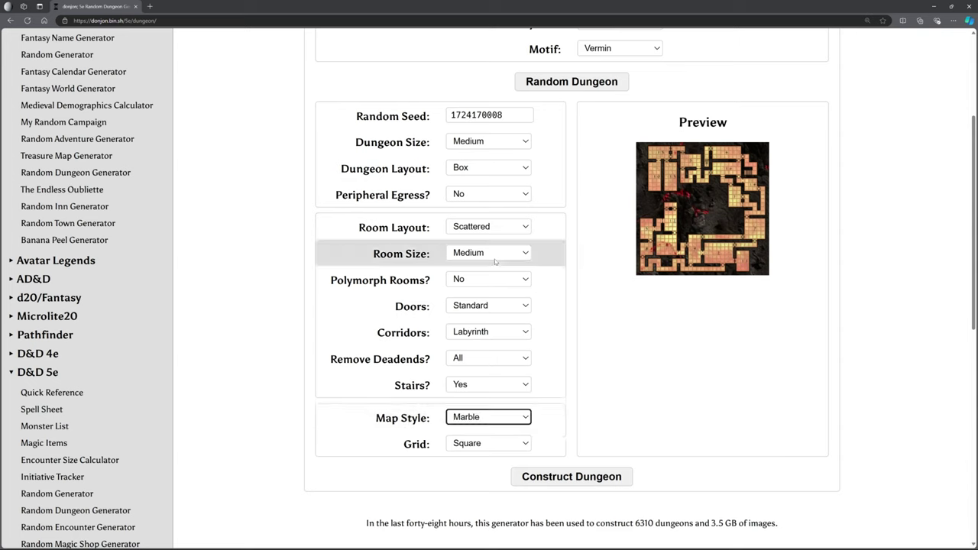
click(485, 417)
click(471, 227)
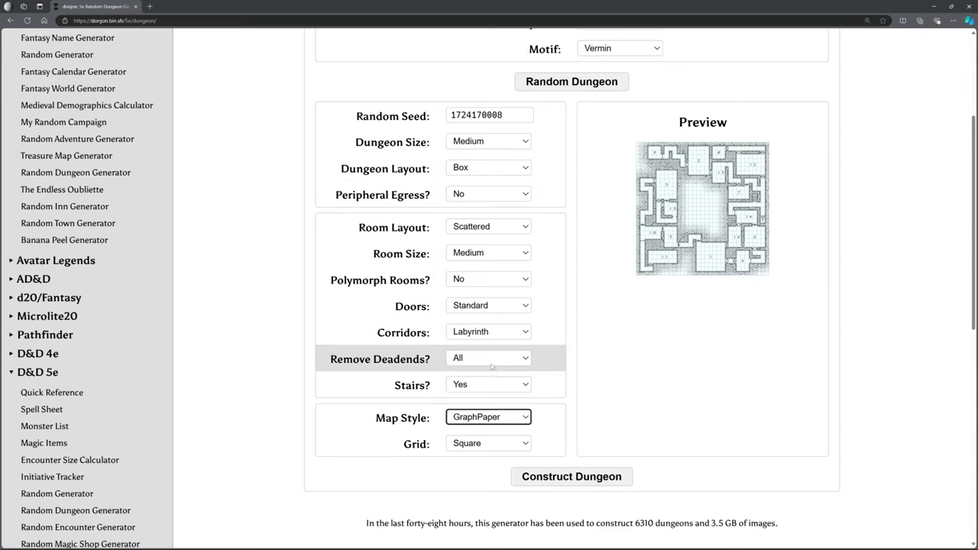
click(479, 417)
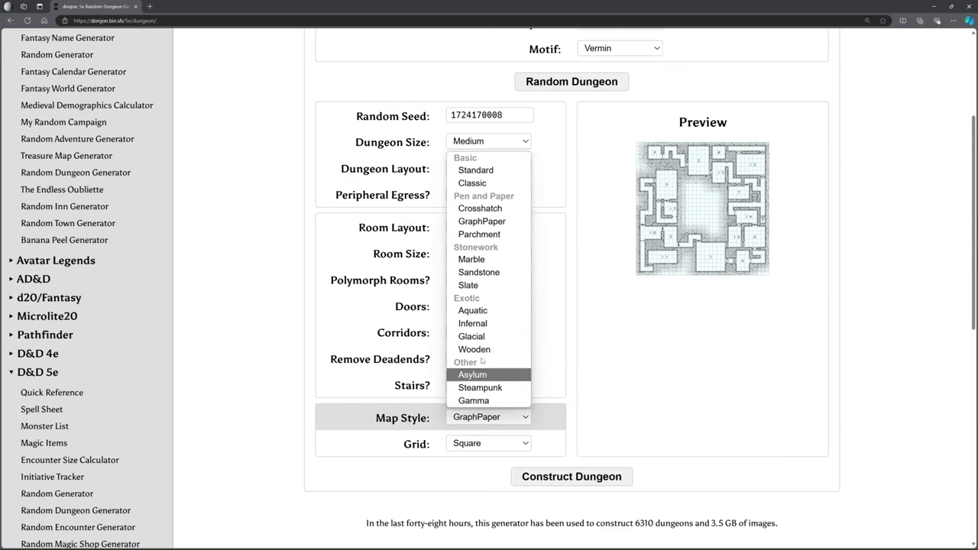
click(476, 171)
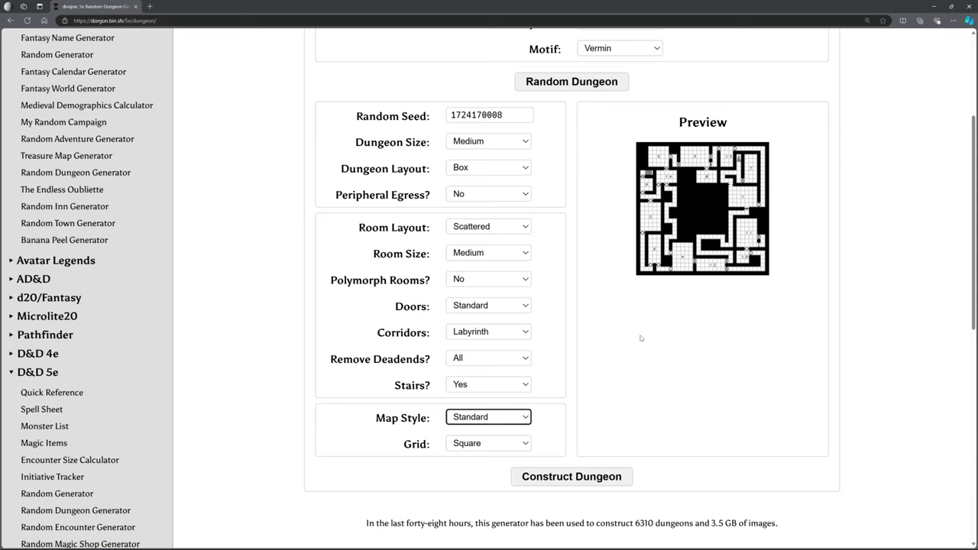
Step: Change the Grid from Square to None so the preview shows no grid lines
scroll(648, 363, up, 1)
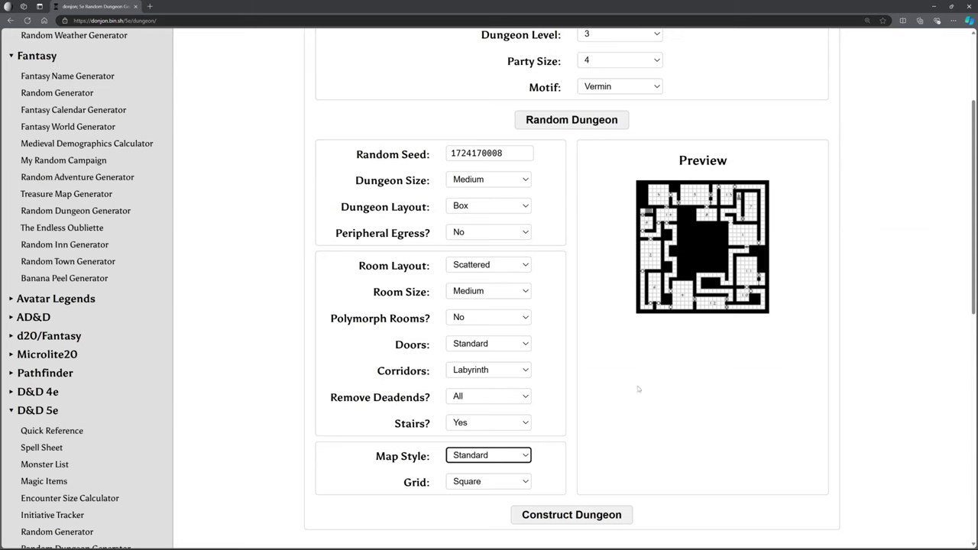
click(474, 485)
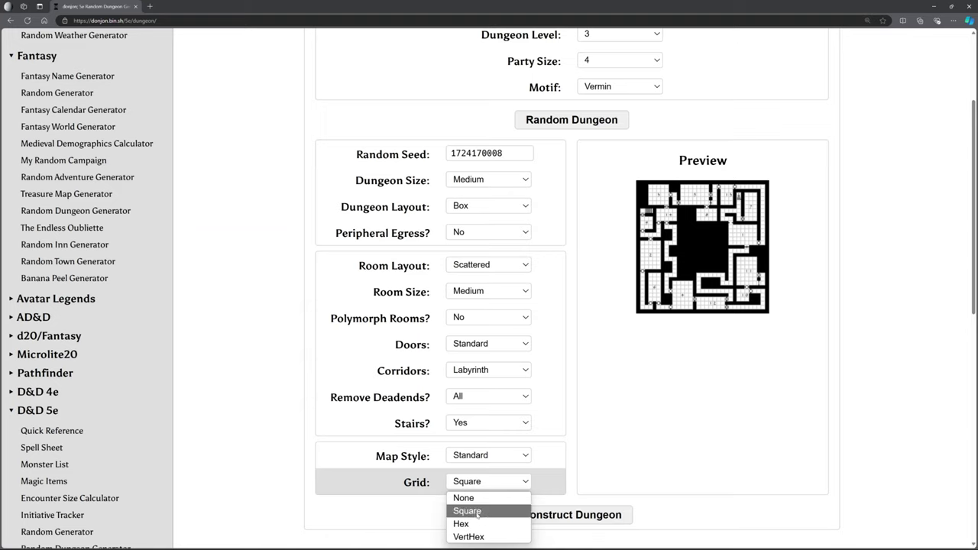
click(467, 510)
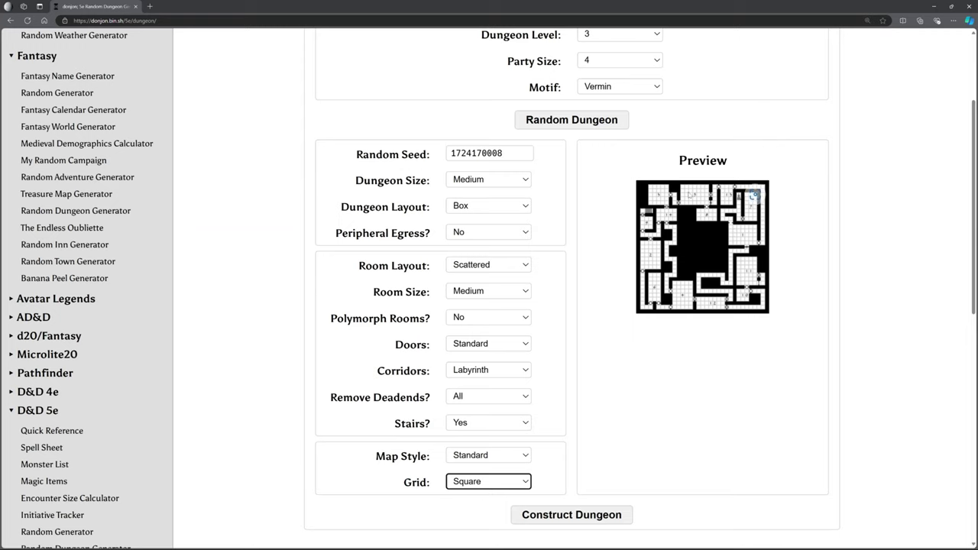
click(497, 481)
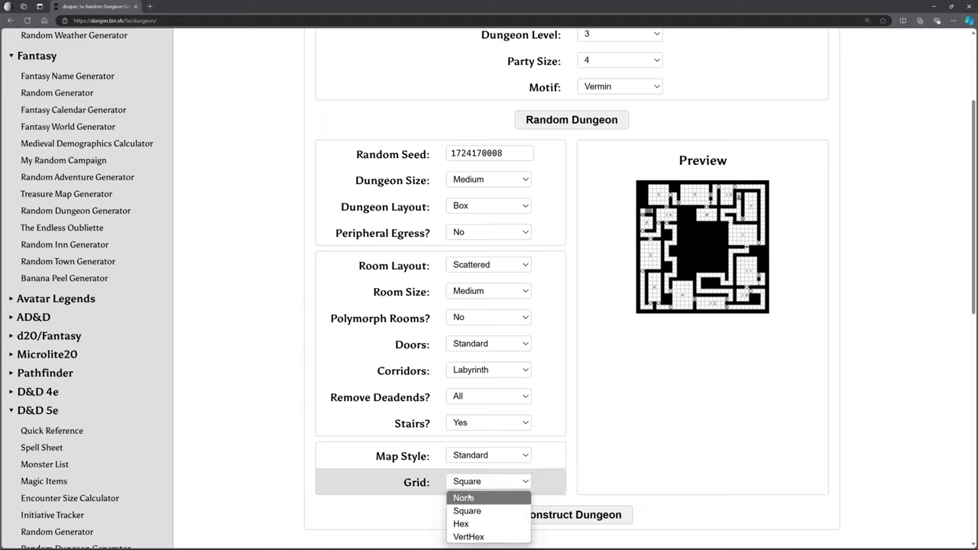
click(466, 498)
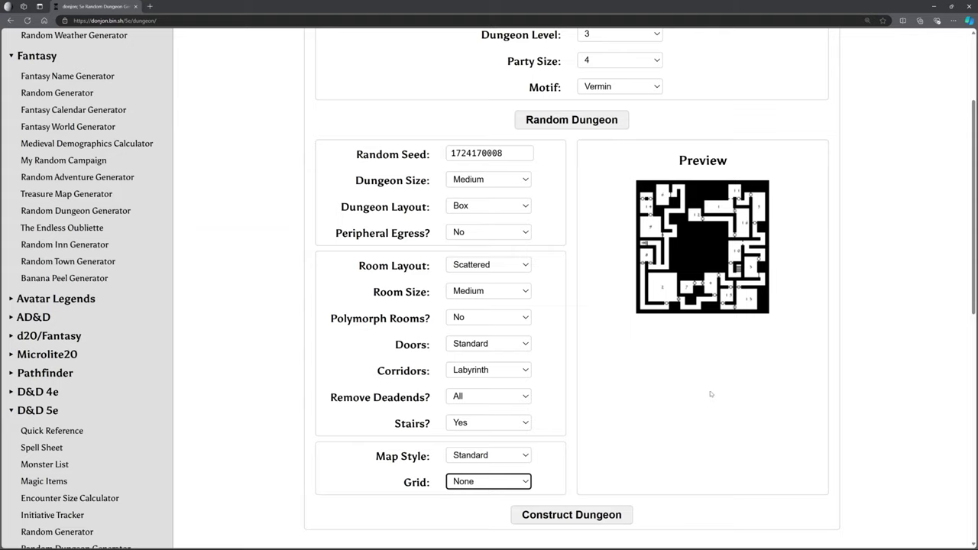
scroll(670, 392, up, 2)
scroll(670, 229, down, 1)
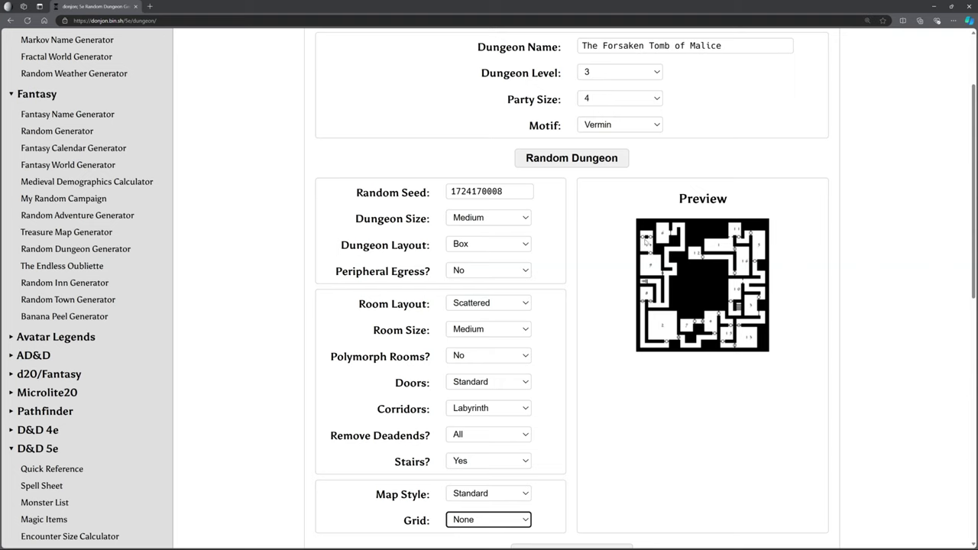
scroll(630, 253, down, 1)
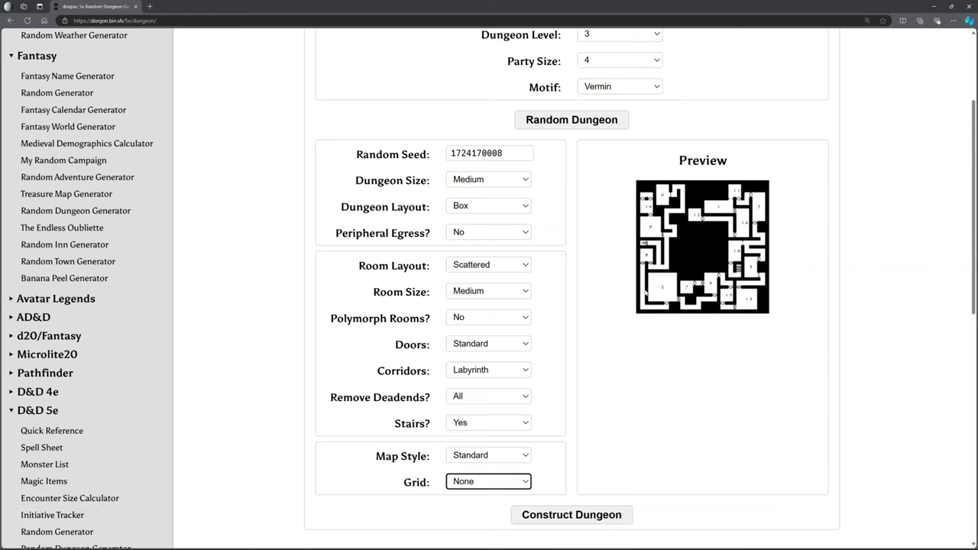
scroll(646, 293, down, 3)
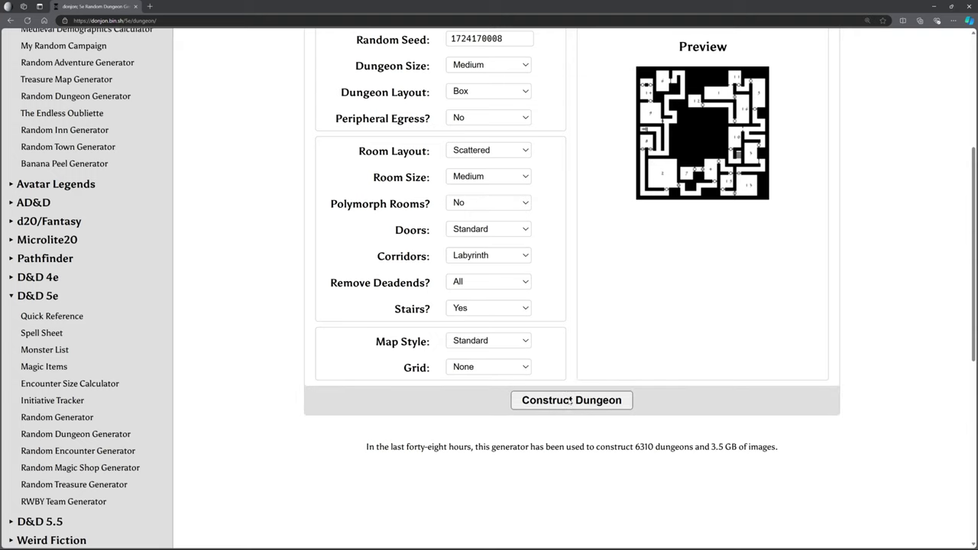
Step: Construct the Level 3 dungeon and inspect the map's rooms, markers and symbol key
click(570, 402)
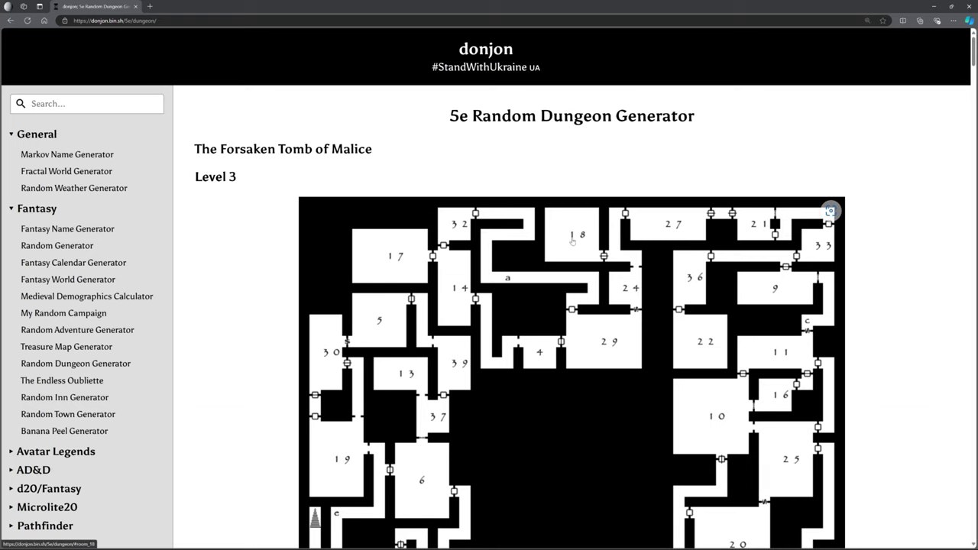
scroll(633, 336, down, 3)
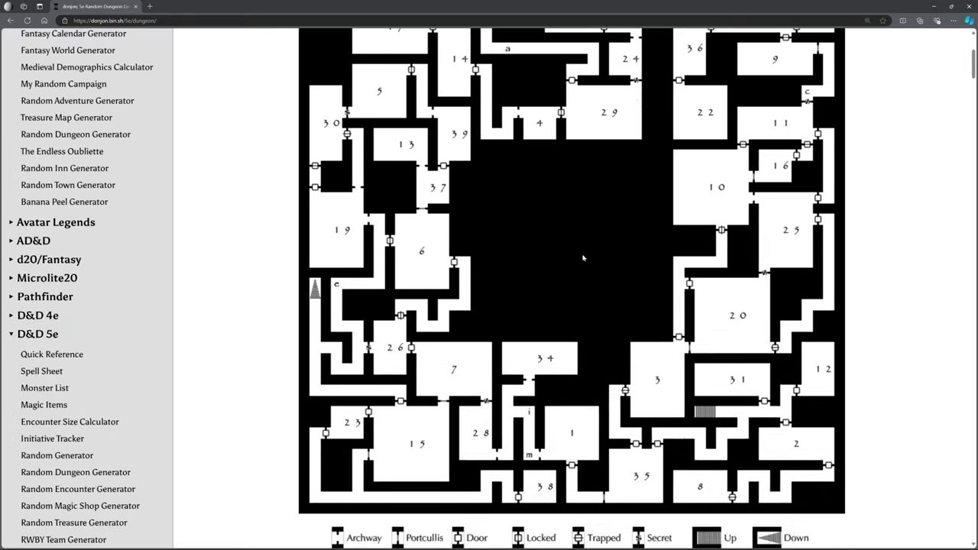
scroll(584, 234, down, 1)
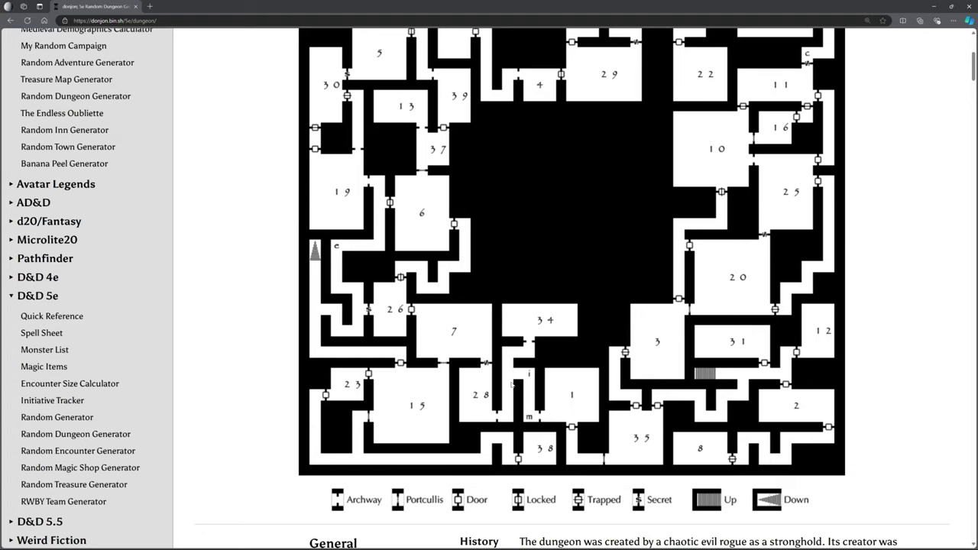
mouse_move(453, 331)
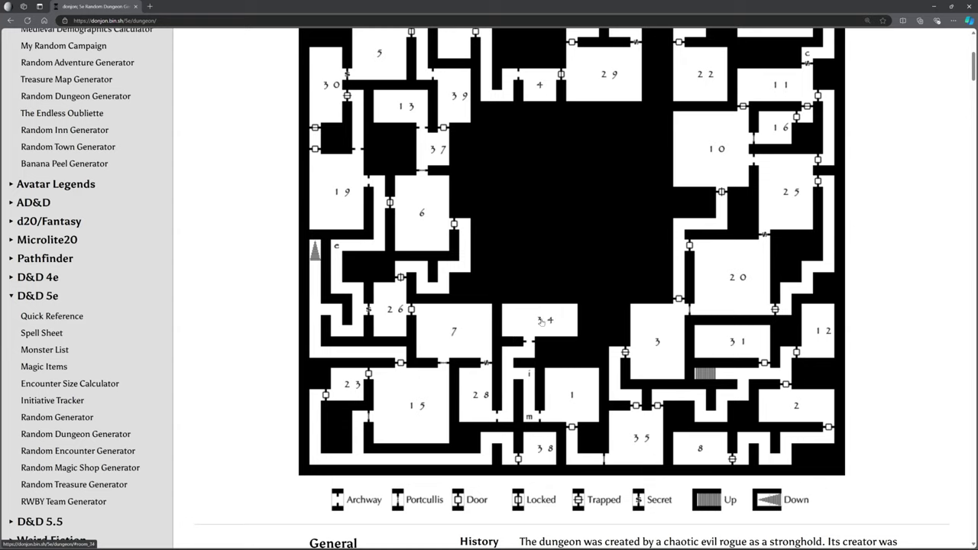
mouse_move(540, 321)
mouse_move(529, 377)
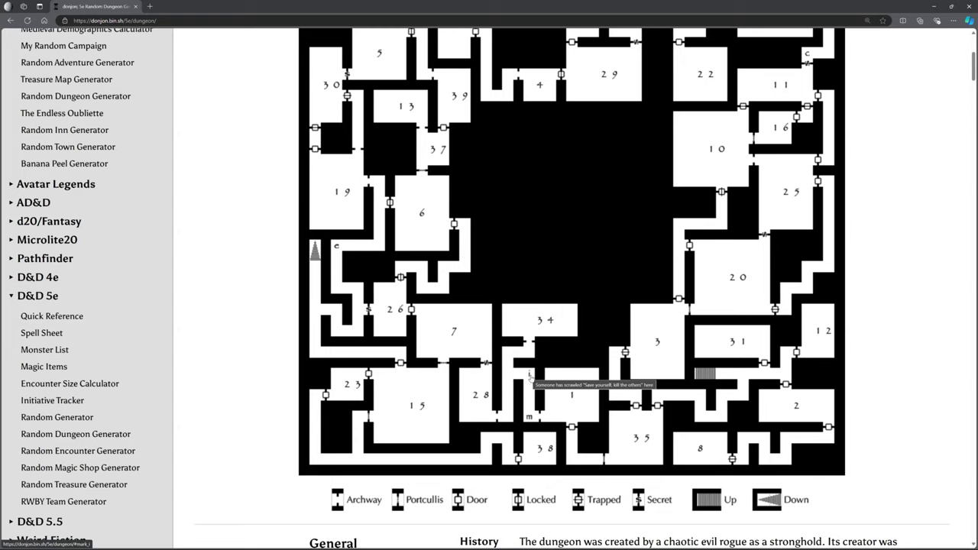
mouse_move(529, 418)
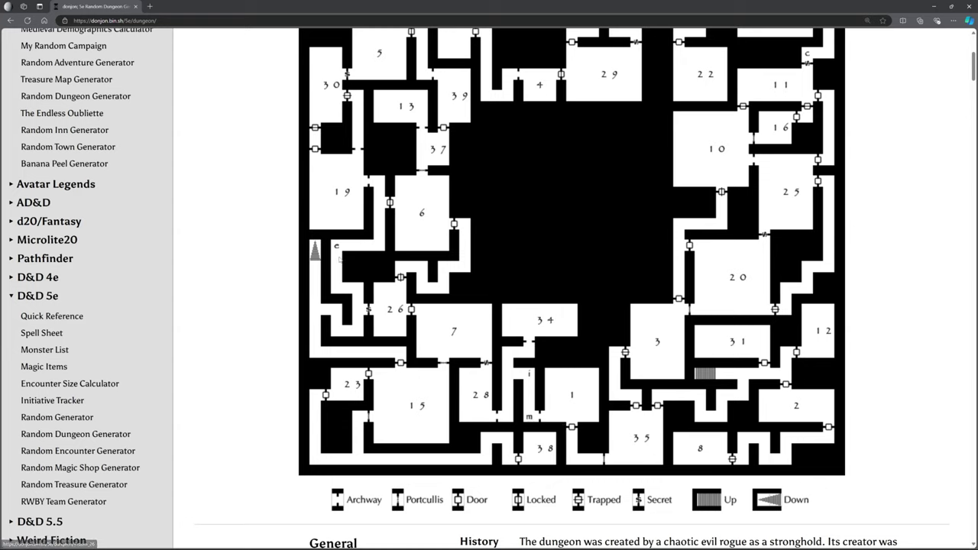
mouse_move(336, 247)
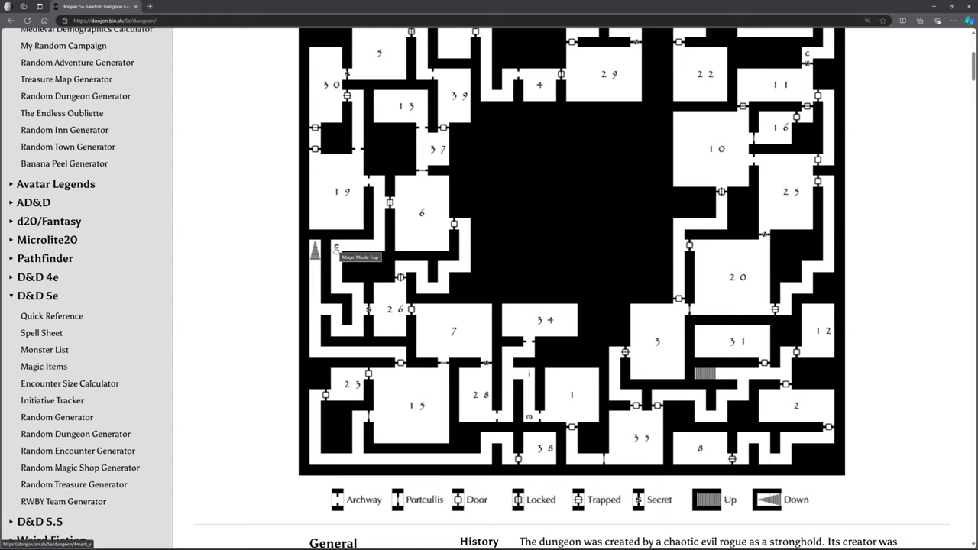
scroll(570, 220, up, 2)
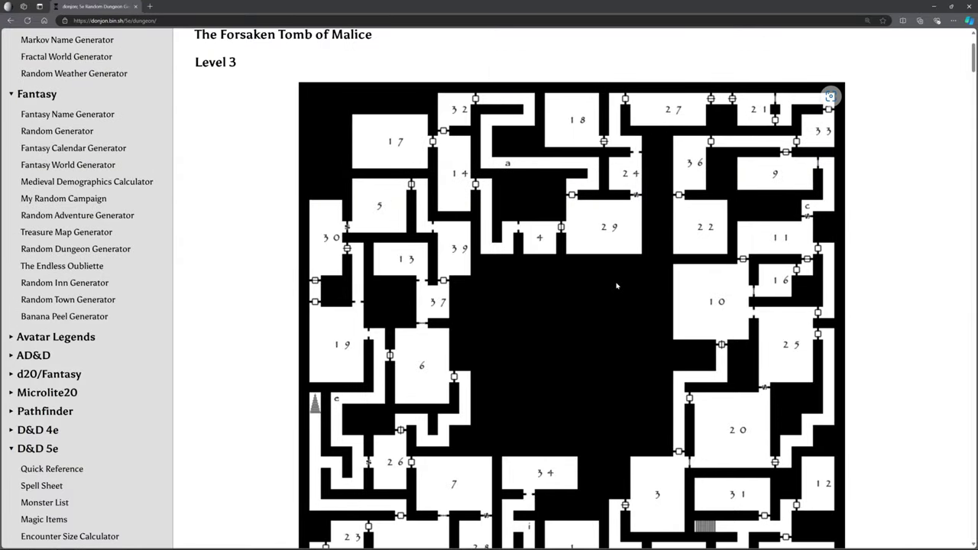
scroll(617, 286, down, 4)
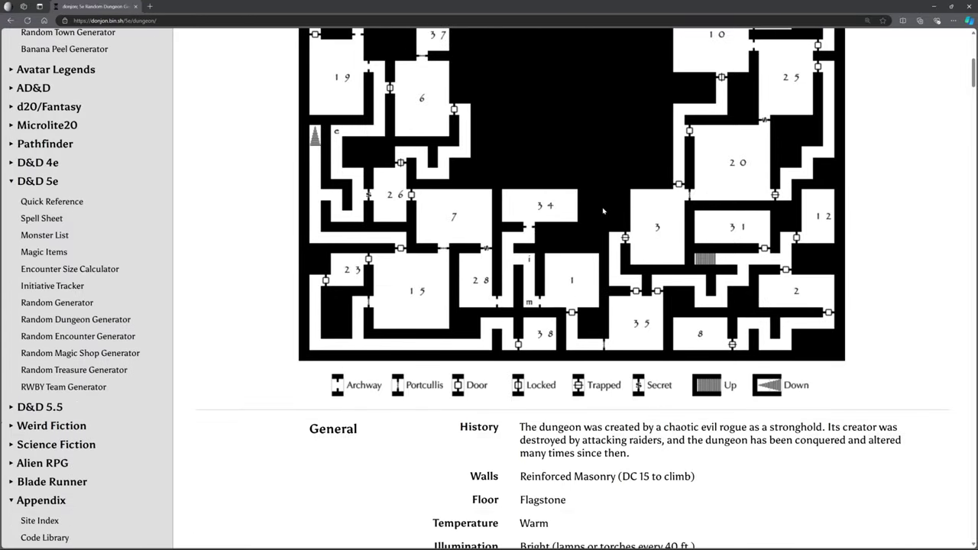
scroll(603, 211, down, 3)
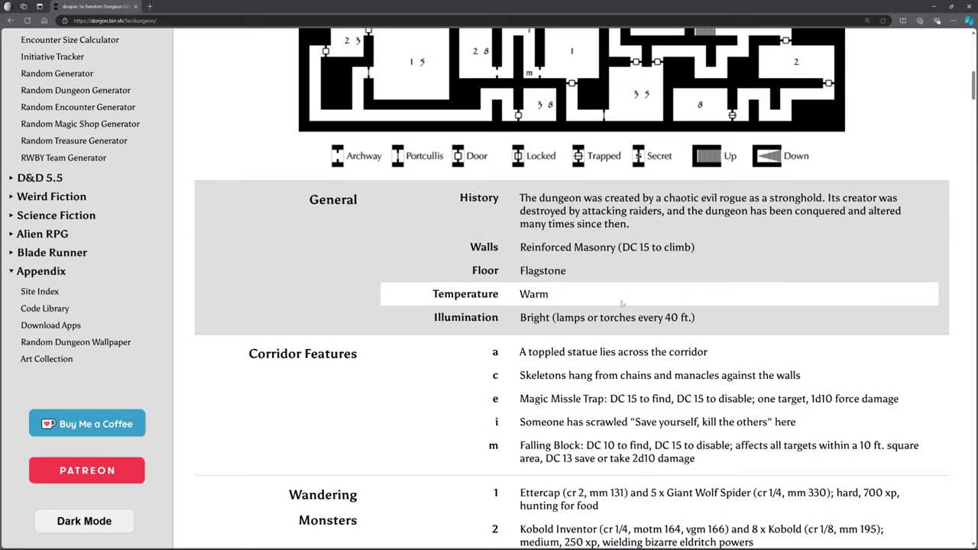
scroll(560, 363, down, 1)
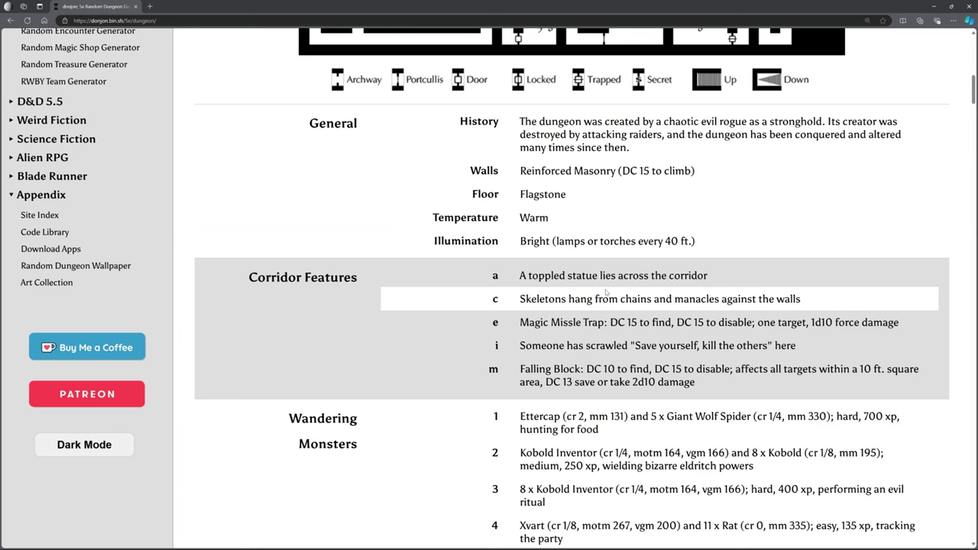
scroll(607, 297, down, 3)
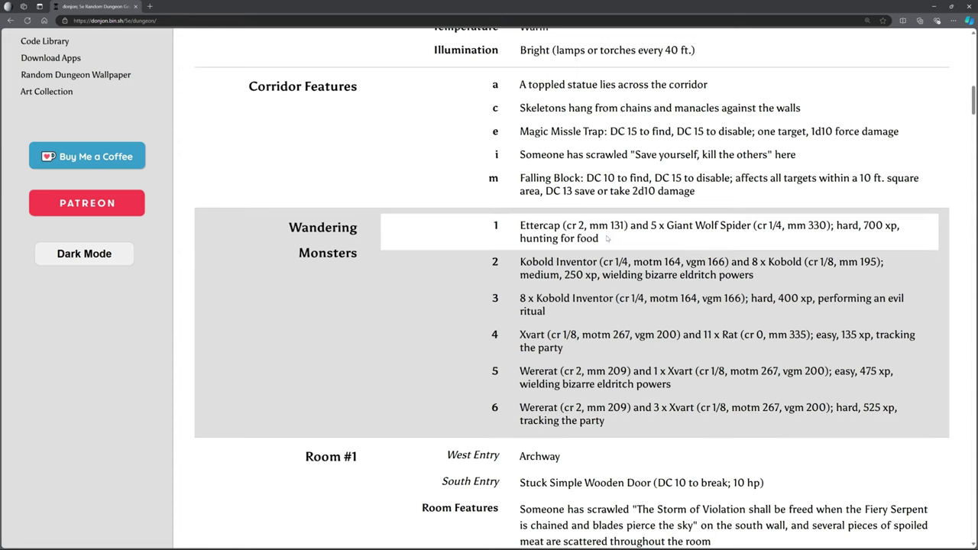
scroll(611, 373, up, 10)
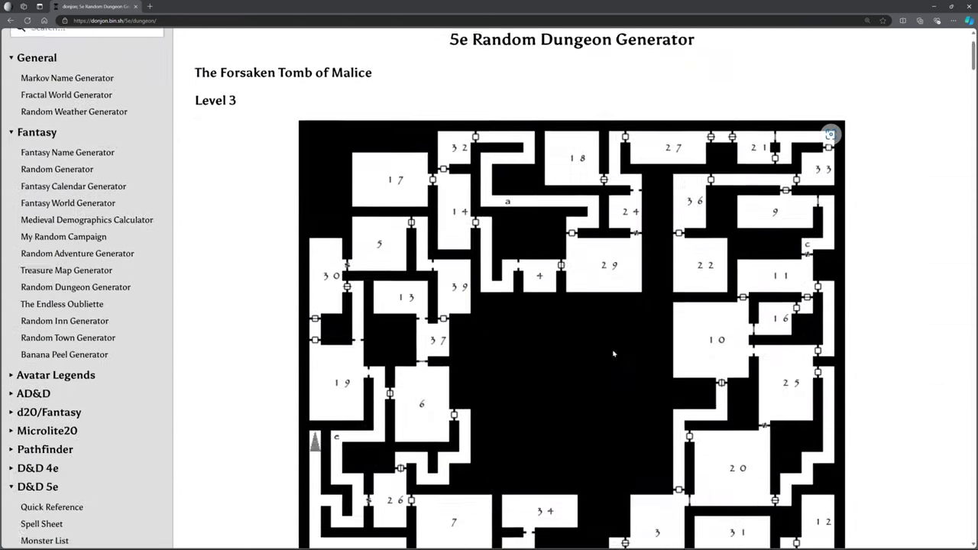
scroll(614, 354, up, 2)
scroll(611, 344, down, 12)
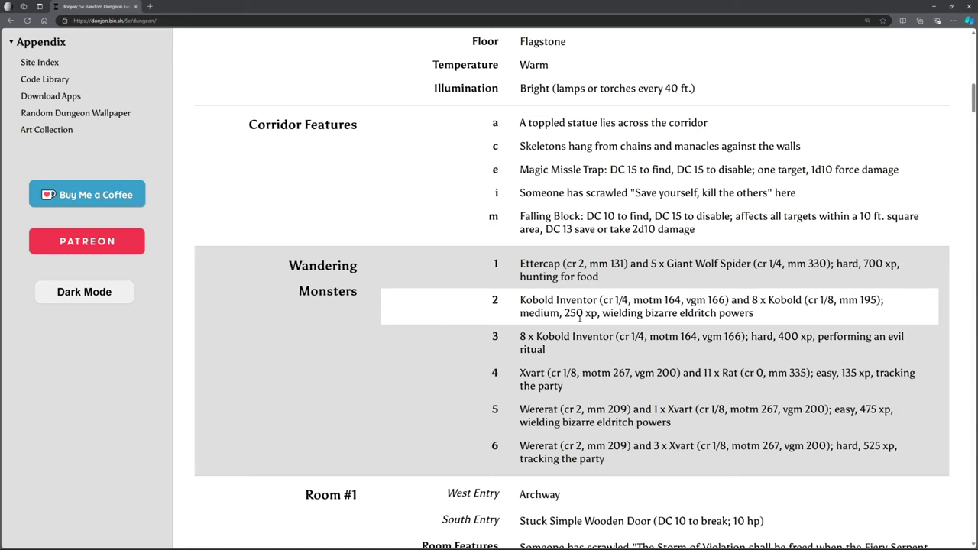
Step: Scroll through the dungeon's room key down to Room #39 at the bottom of the page
scroll(580, 318, down, 4)
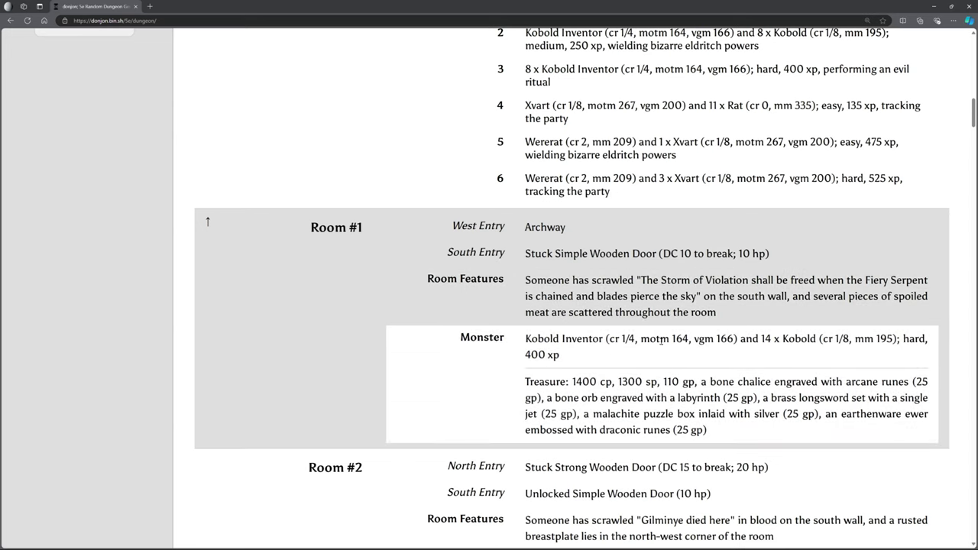
scroll(666, 372, down, 1)
scroll(656, 312, down, 3)
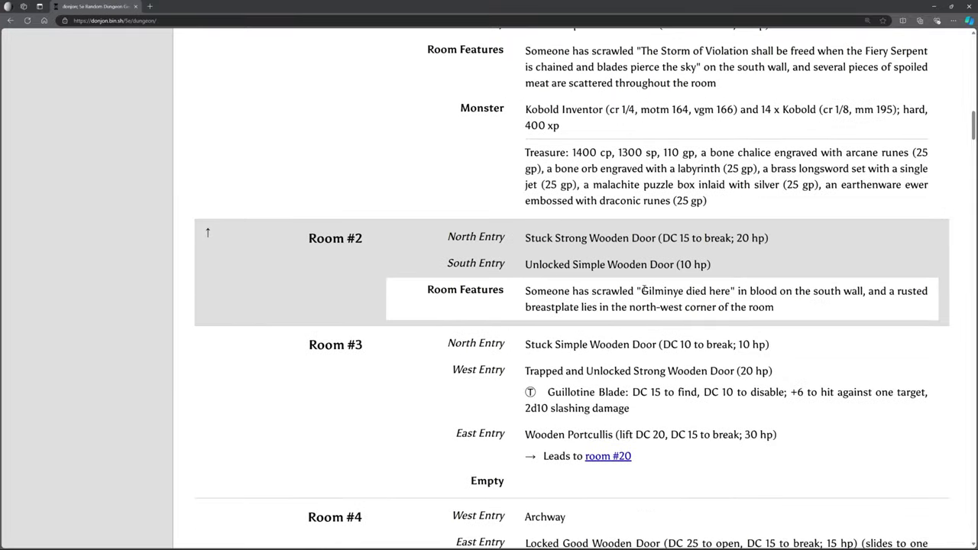
scroll(634, 290, down, 7)
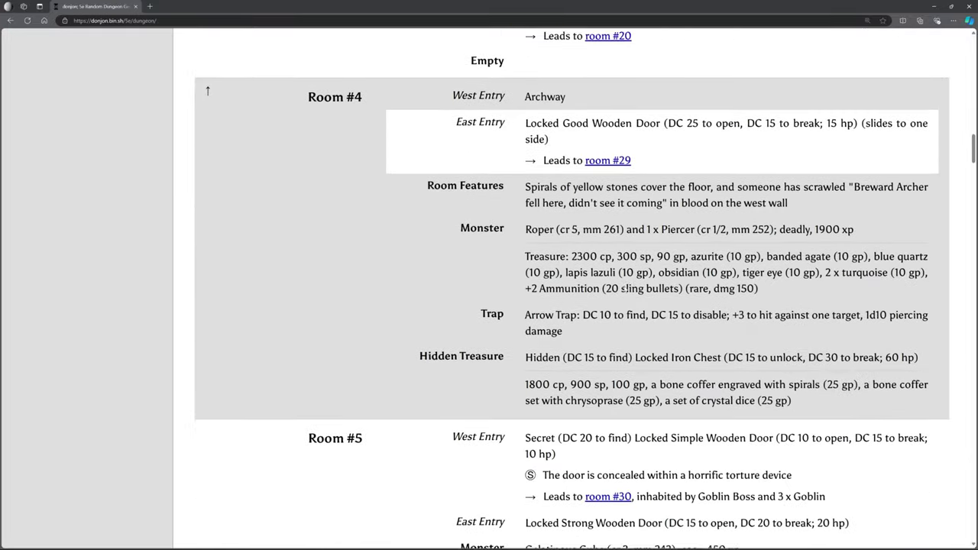
scroll(623, 289, down, 15)
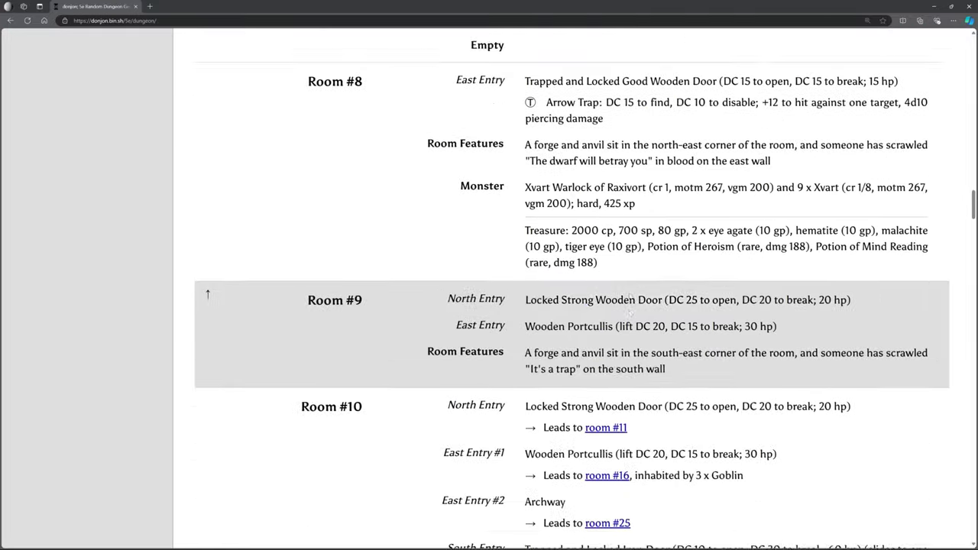
scroll(631, 299, down, 14)
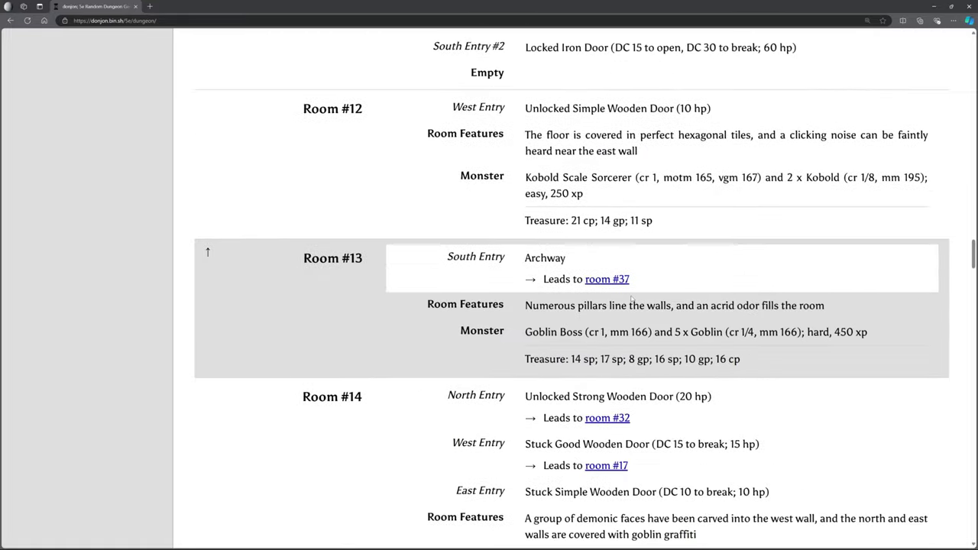
scroll(631, 300, down, 10)
scroll(938, 282, down, 16)
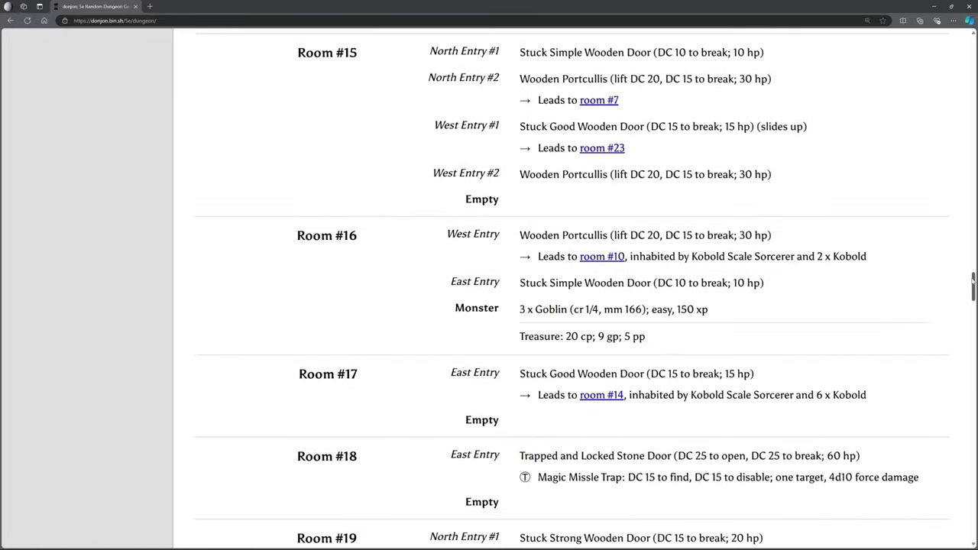
scroll(938, 281, up, 10)
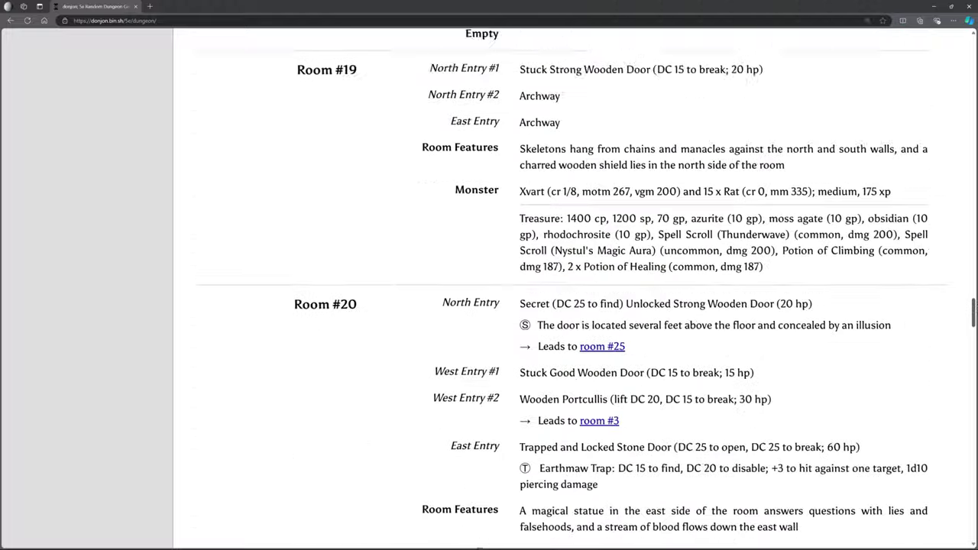
scroll(565, 291, down, 3)
scroll(959, 463, down, 20)
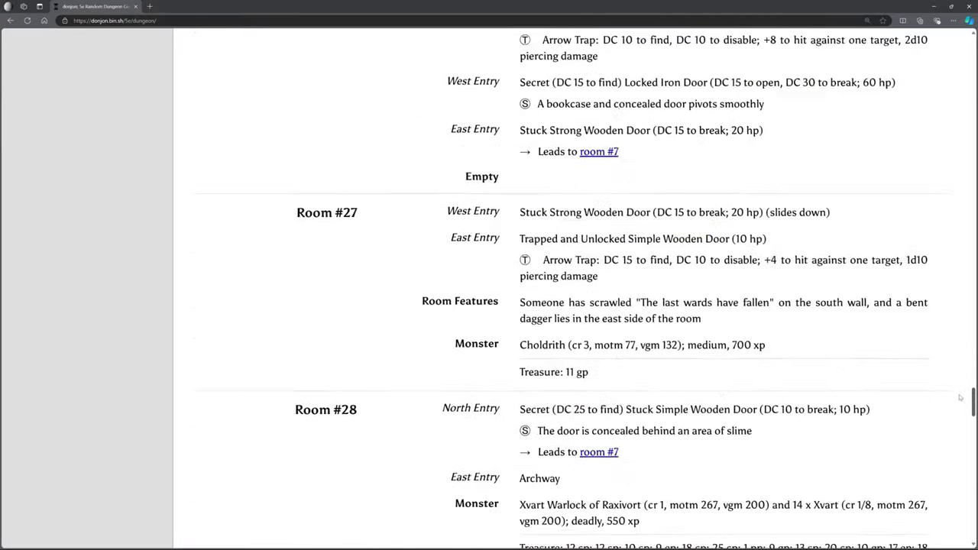
scroll(959, 463, down, 20)
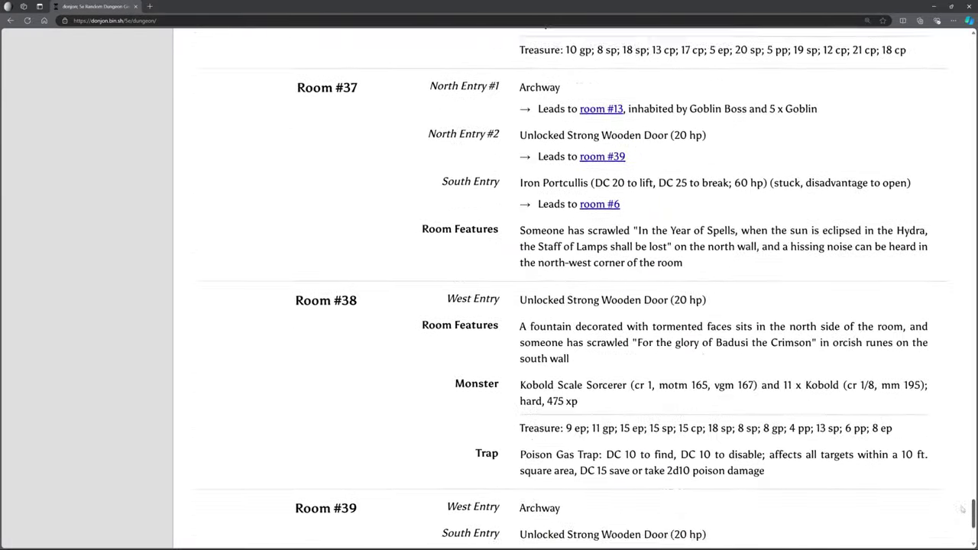
scroll(829, 336, up, 1)
scroll(909, 229, down, 1)
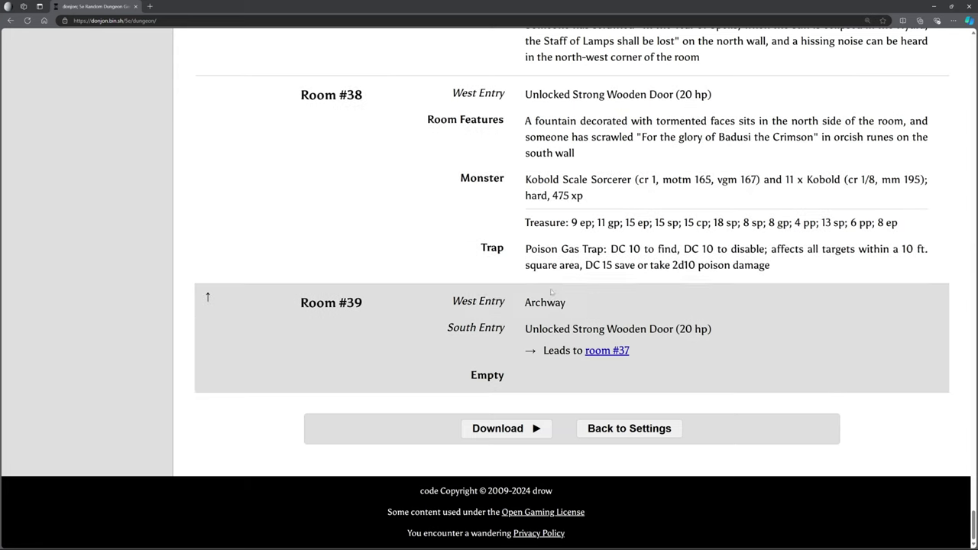
Step: Export The Forsaken Tomb of Malice 03 dungeon as a PDF from the Download options
click(535, 429)
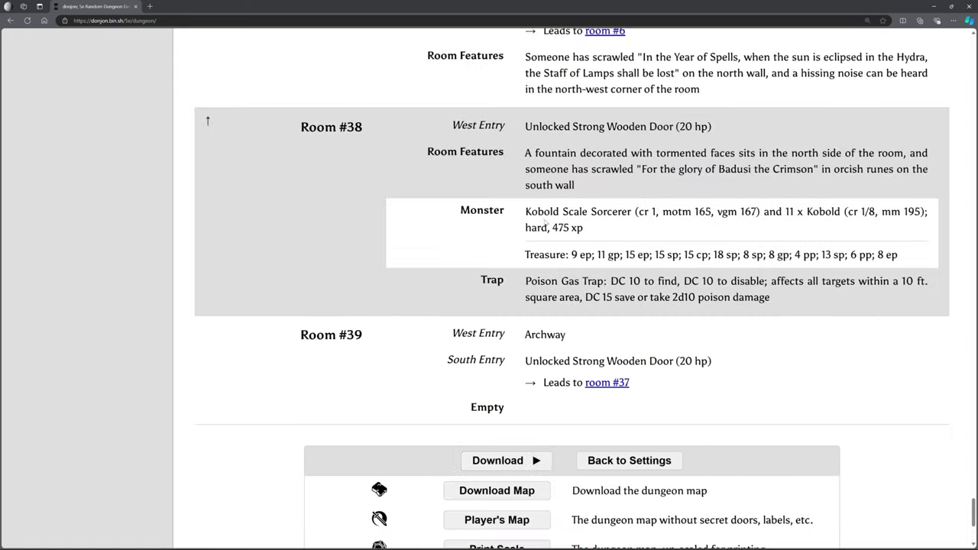
scroll(544, 225, down, 3)
scroll(725, 336, down, 1)
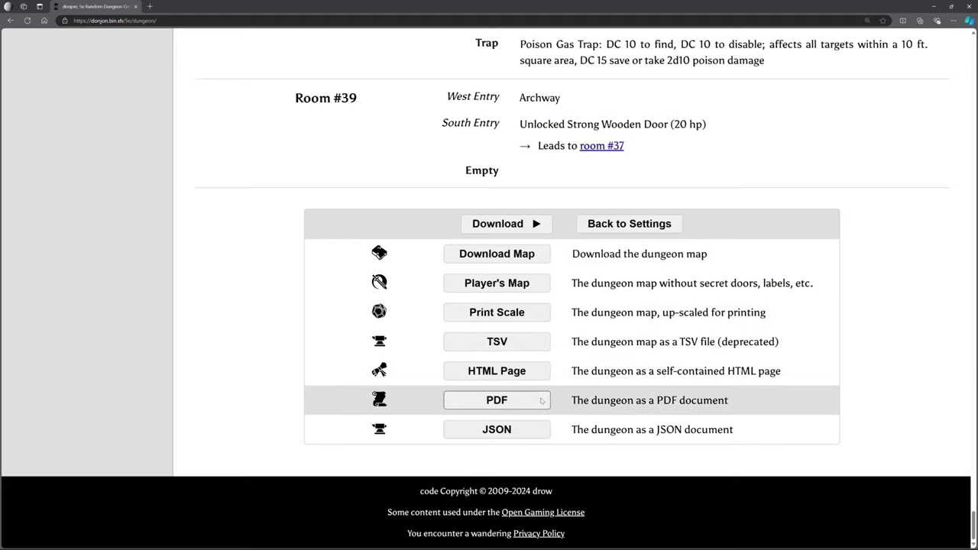
click(509, 405)
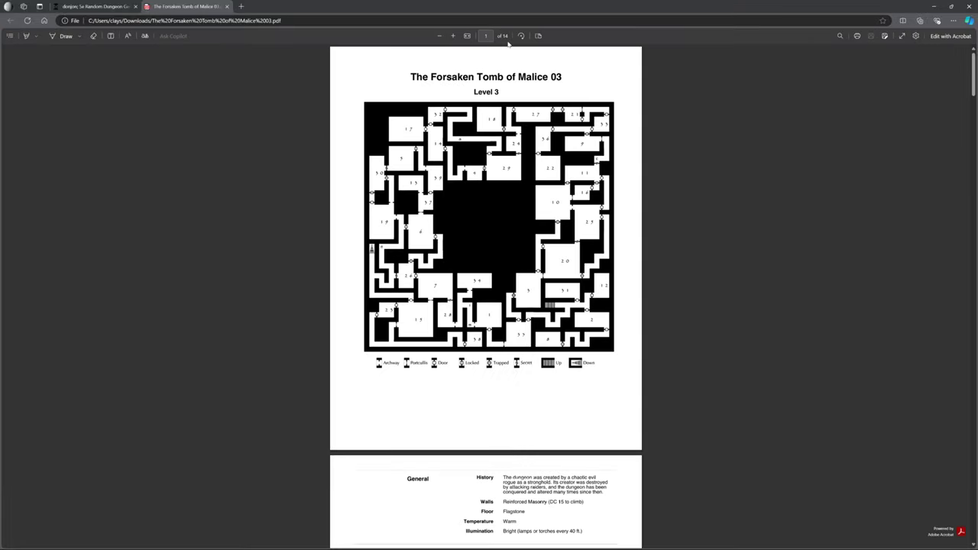
Step: Page through the 14-page dungeon PDF in Edge, then go back to the donjon tab
scroll(572, 249, down, 15)
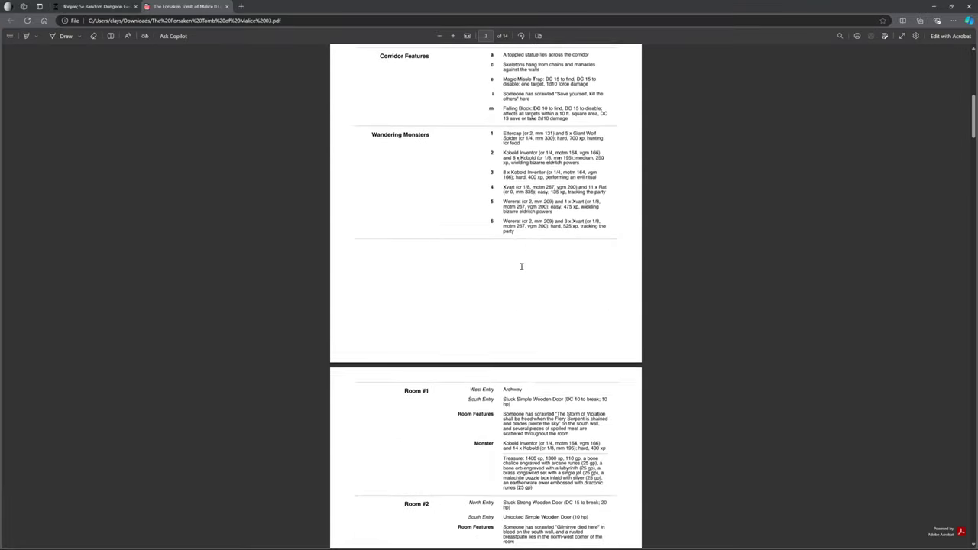
scroll(522, 265, down, 20)
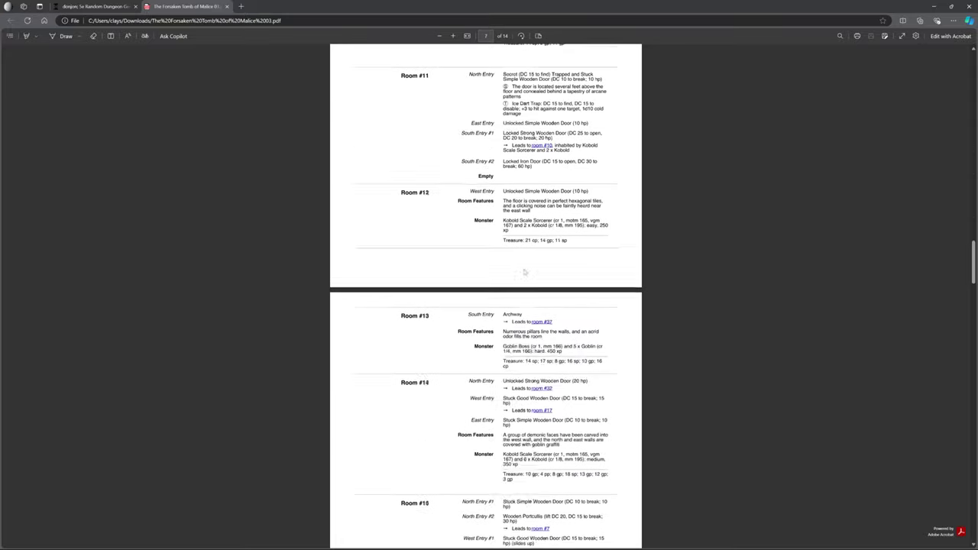
scroll(524, 268, down, 20)
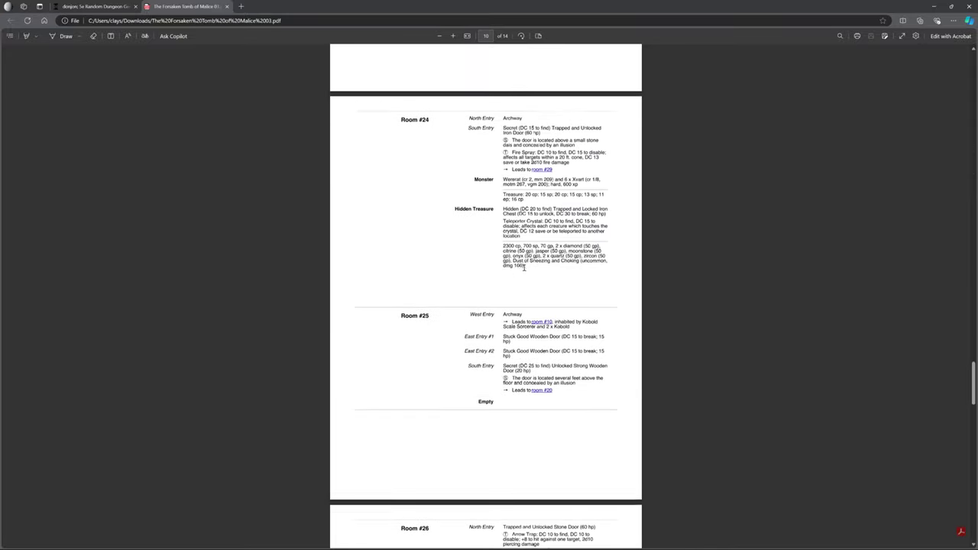
scroll(527, 270, down, 2)
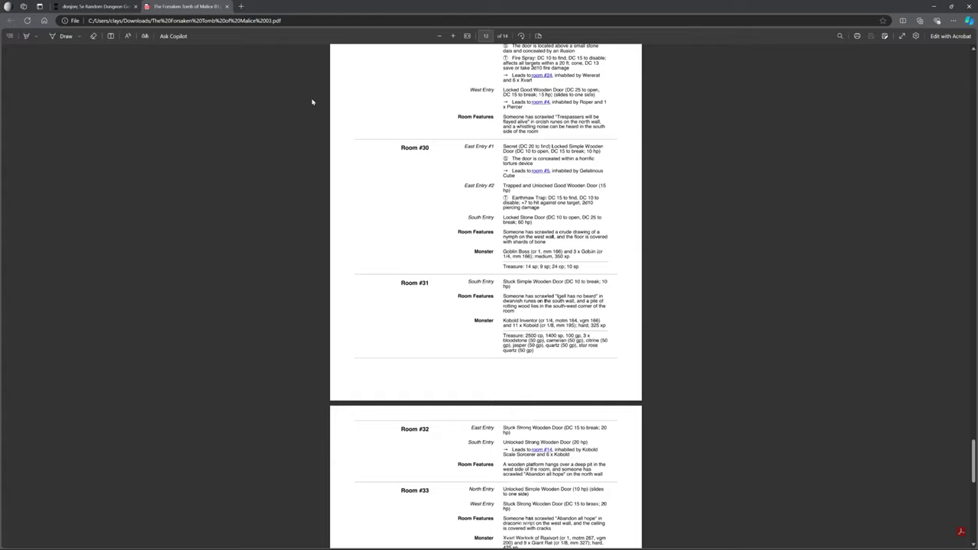
click(109, 8)
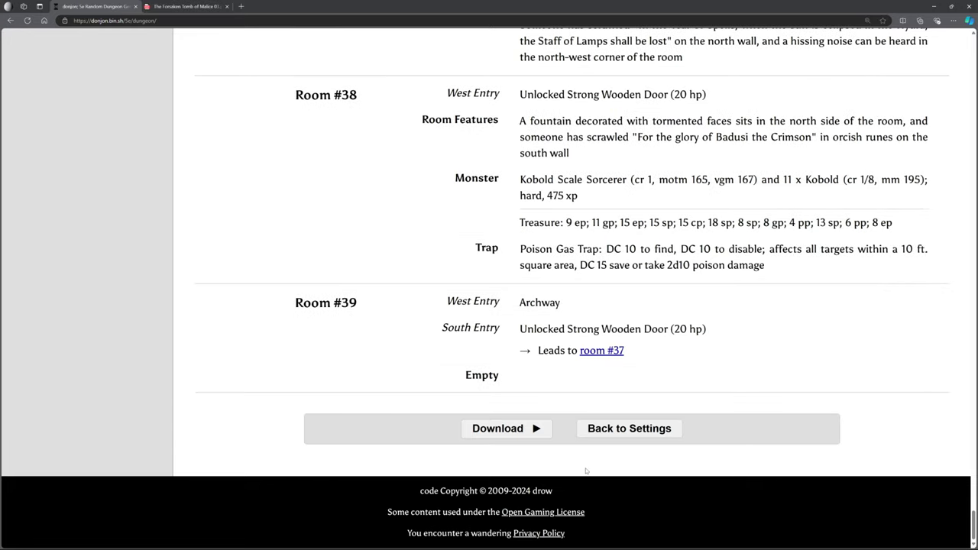
Step: Download the Print Scale PNG of the dungeon map and open the downloaded image
click(531, 430)
scroll(560, 374, up, 1)
scroll(560, 374, down, 3)
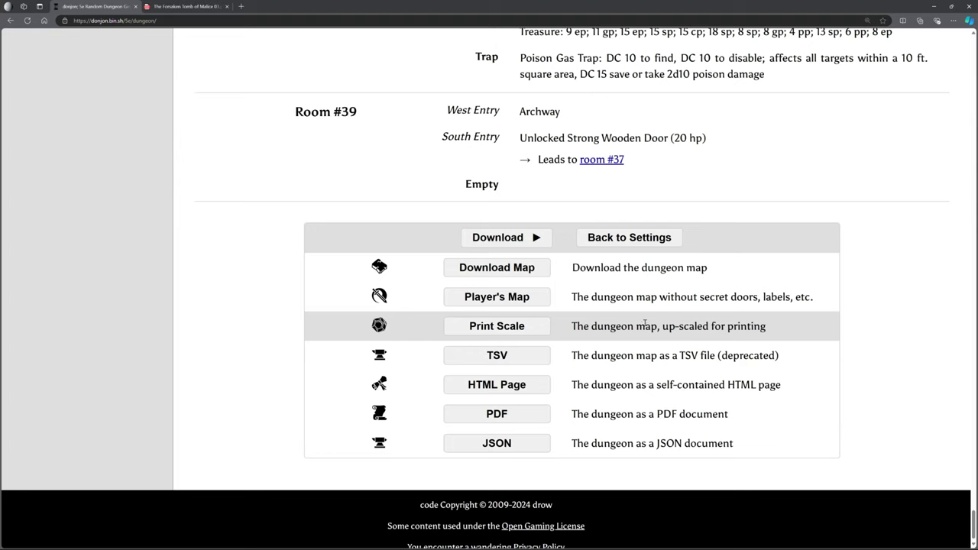
click(497, 327)
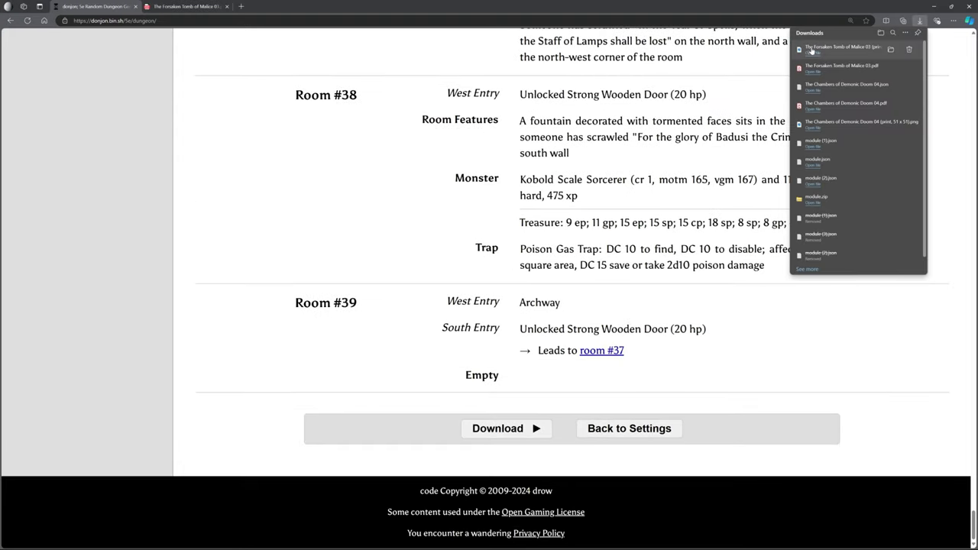
drag(456, 197, 451, 197)
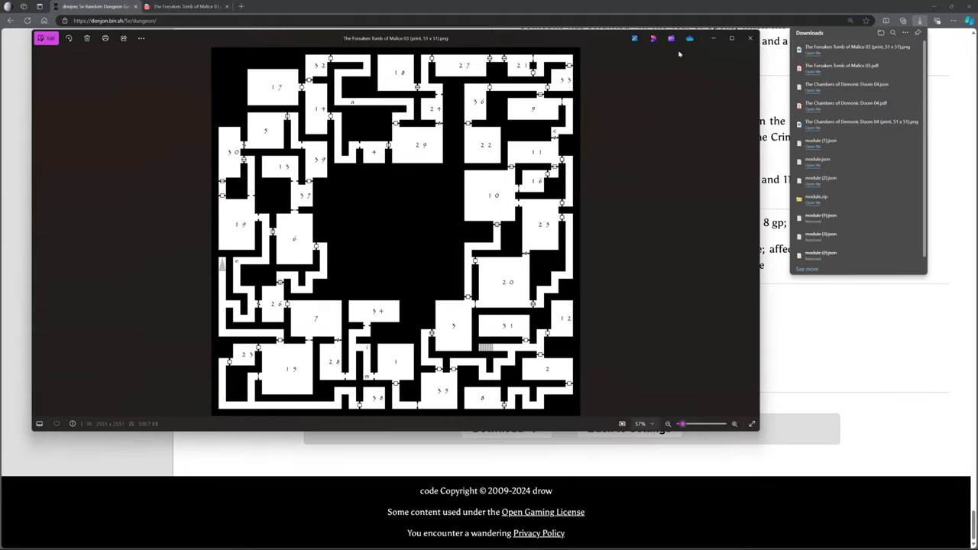
Step: Maximize the Photos window to view the 2551 x 2551 print-scale map
click(731, 38)
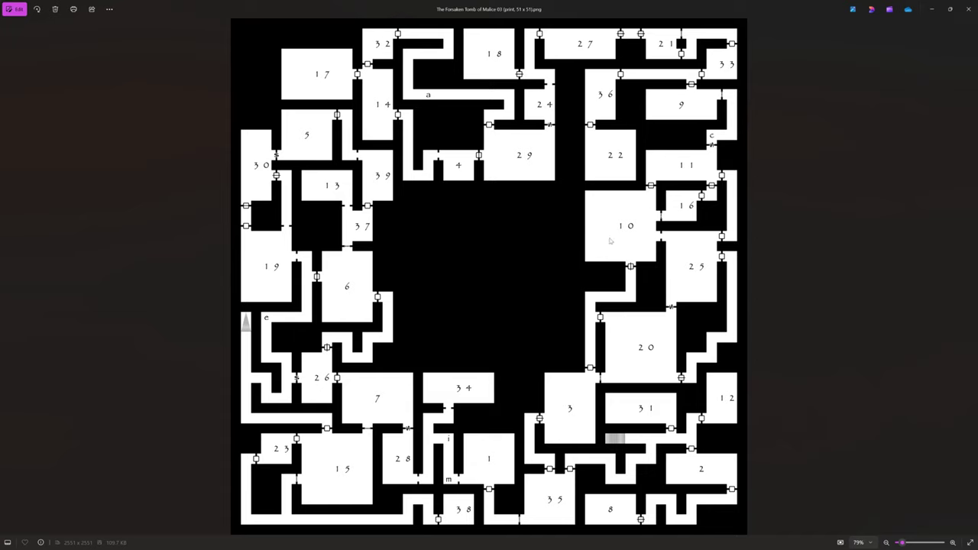
Step: Minimize Photos, download the Player's Map PNG from donjon and open the downloaded file
click(931, 10)
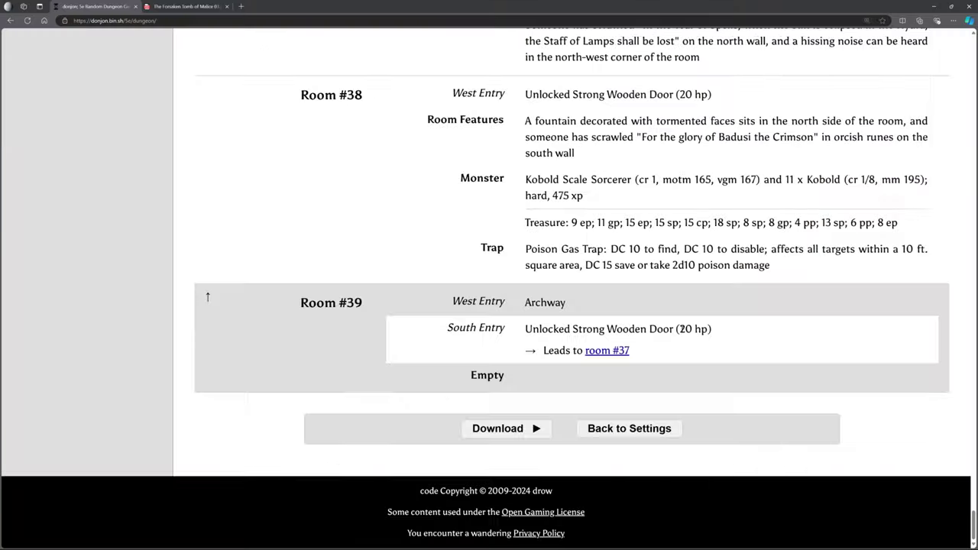
click(500, 428)
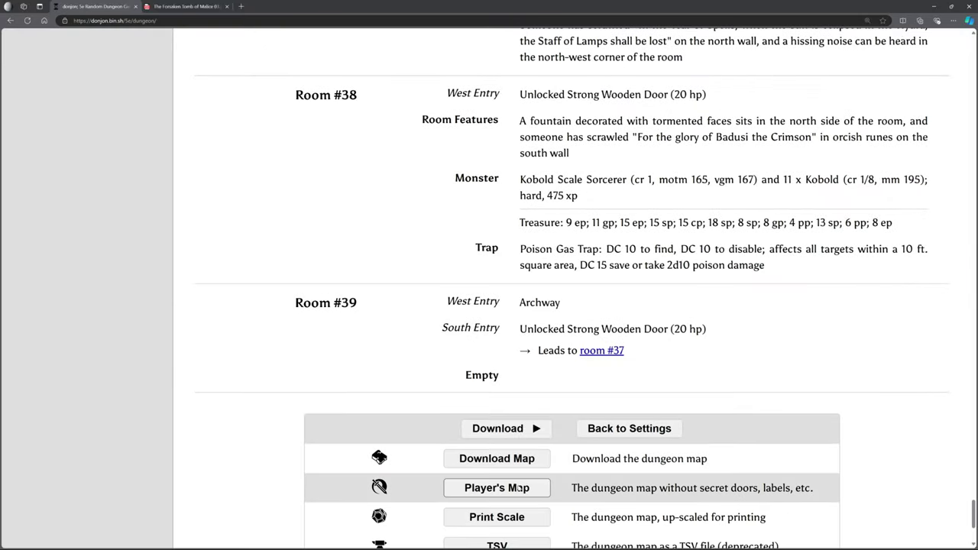
click(520, 488)
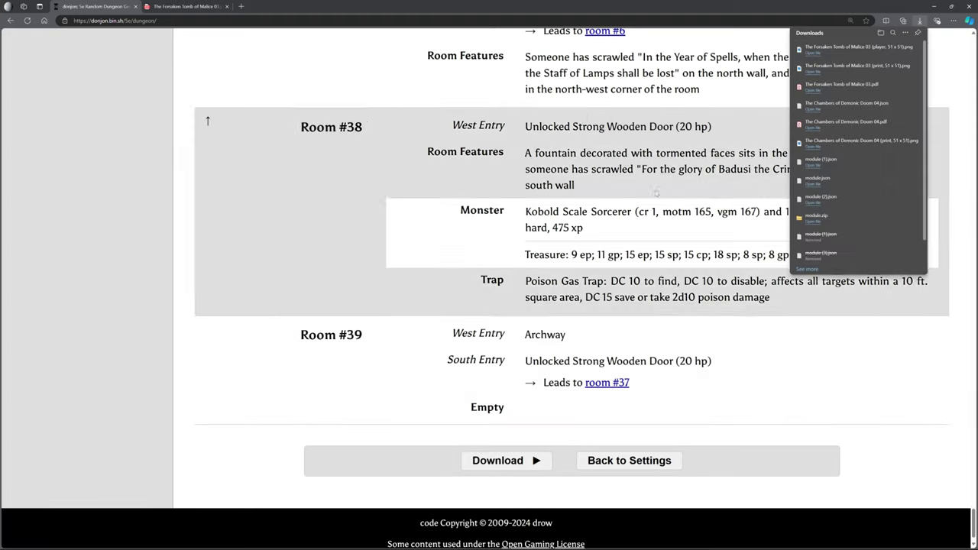
click(826, 54)
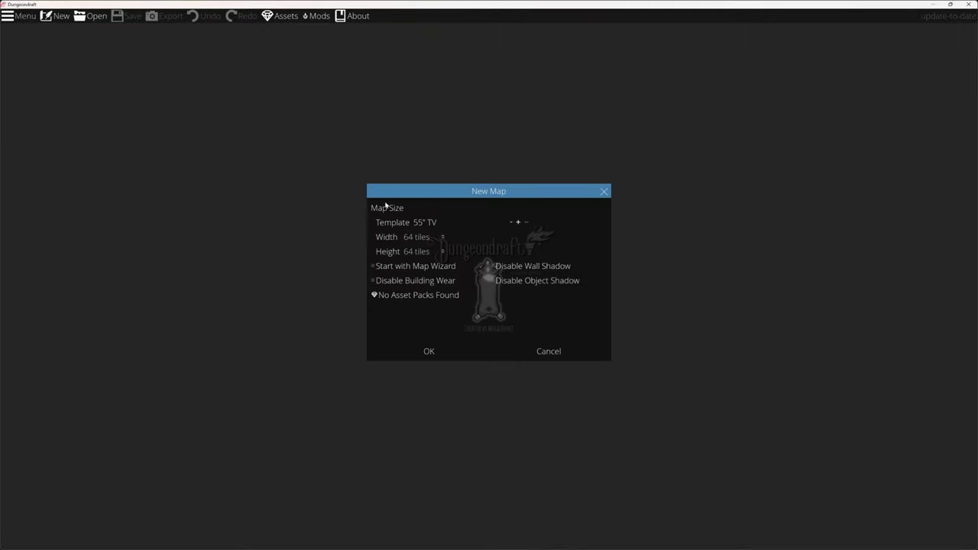
Step: Accept the 55" TV template at 64 x 64 tiles in the New Map dialog
drag(438, 194, 459, 212)
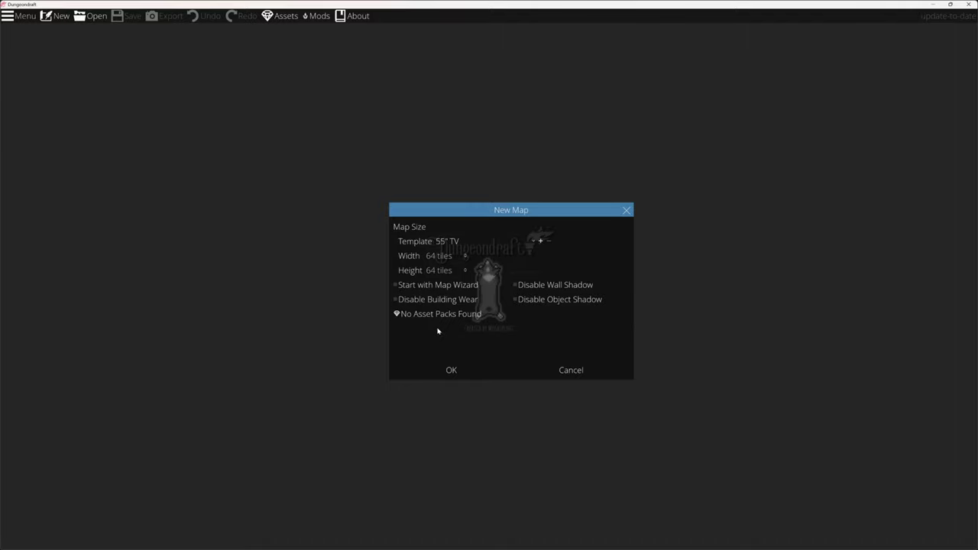
click(462, 373)
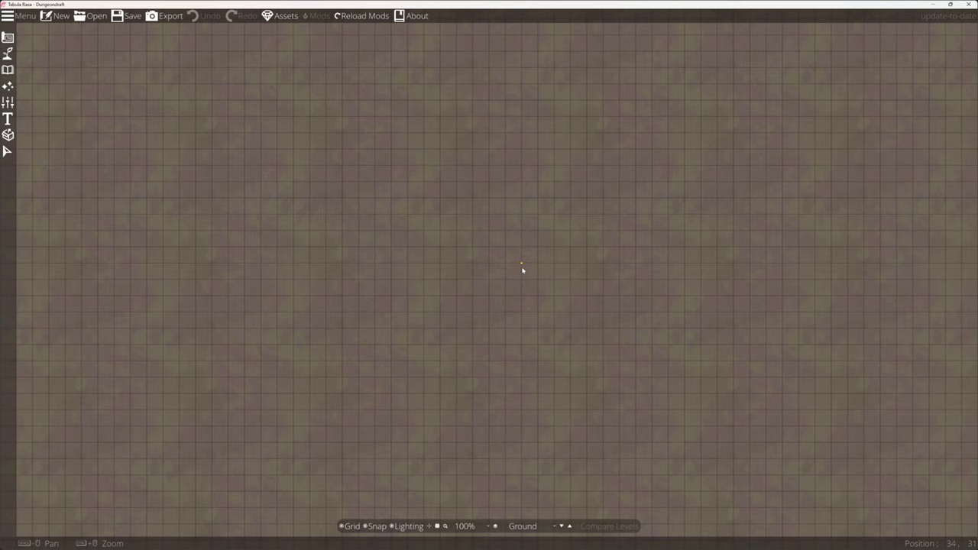
Step: Zoom the canvas out and open the Trace Image page of the map Settings
scroll(522, 269, down, 5)
scroll(524, 272, up, 2)
scroll(526, 275, up, 1)
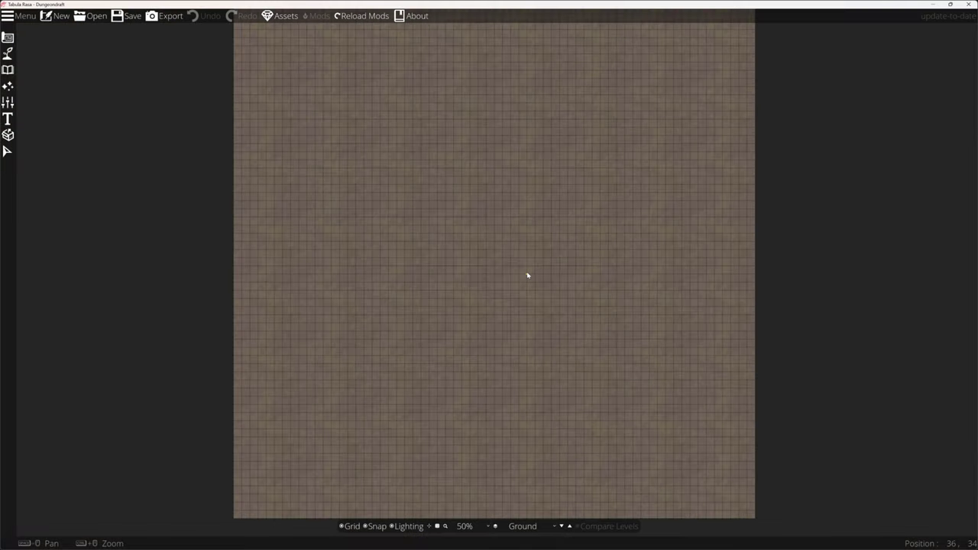
scroll(528, 275, down, 1)
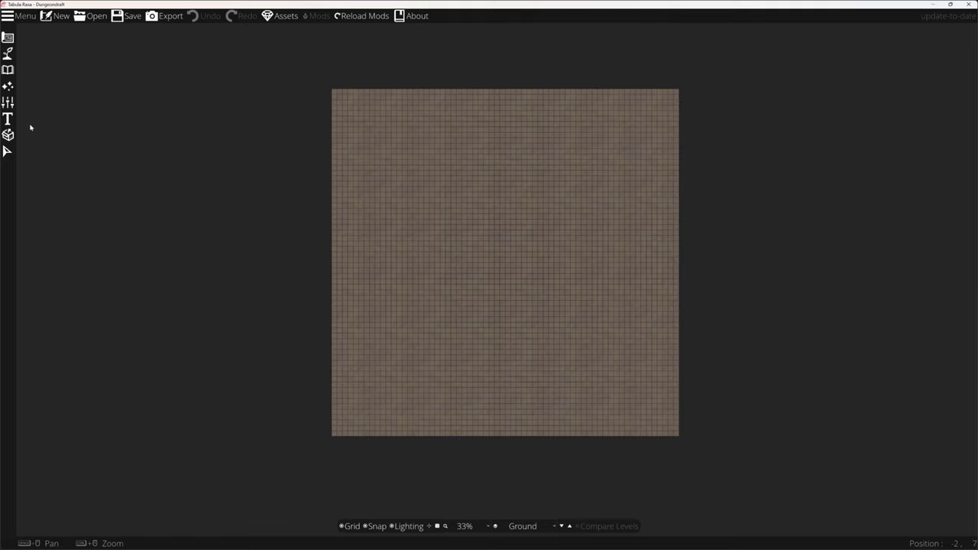
click(8, 105)
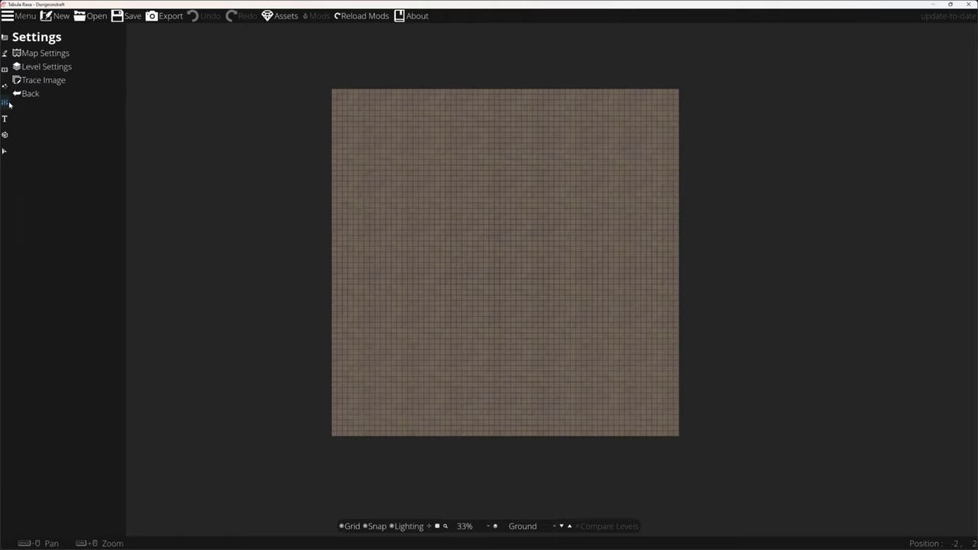
click(29, 80)
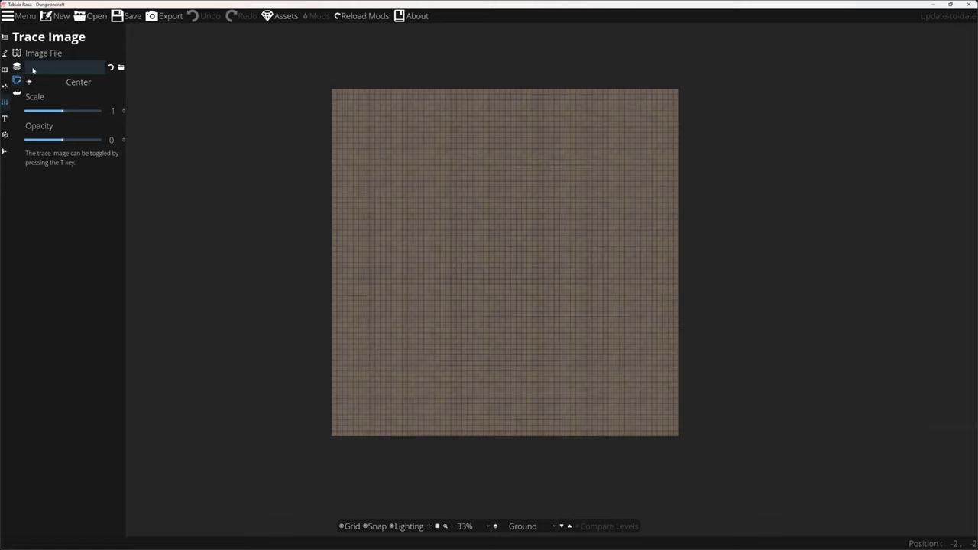
Step: Load The Forsaken Tomb of Malice 03 (player, 51 x 51).png as the trace image
click(121, 67)
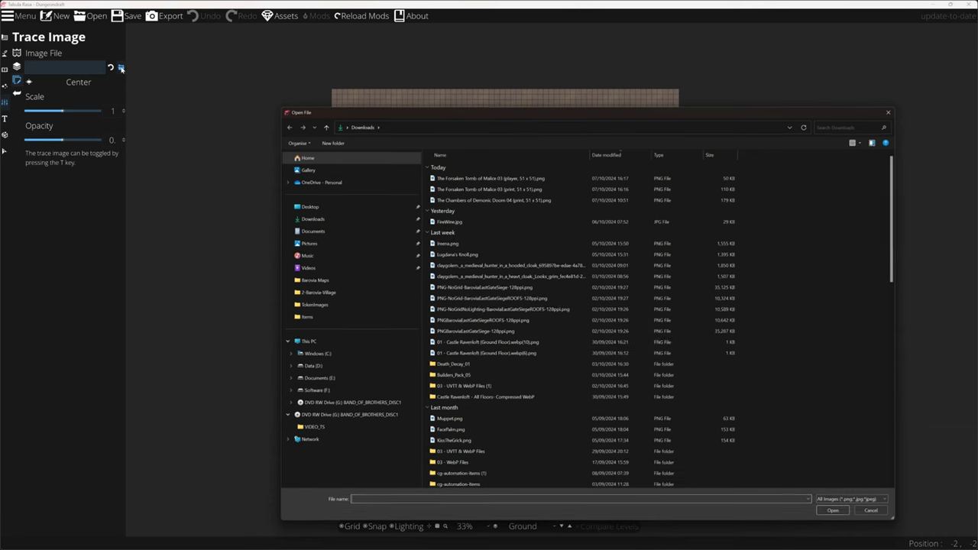
click(482, 178)
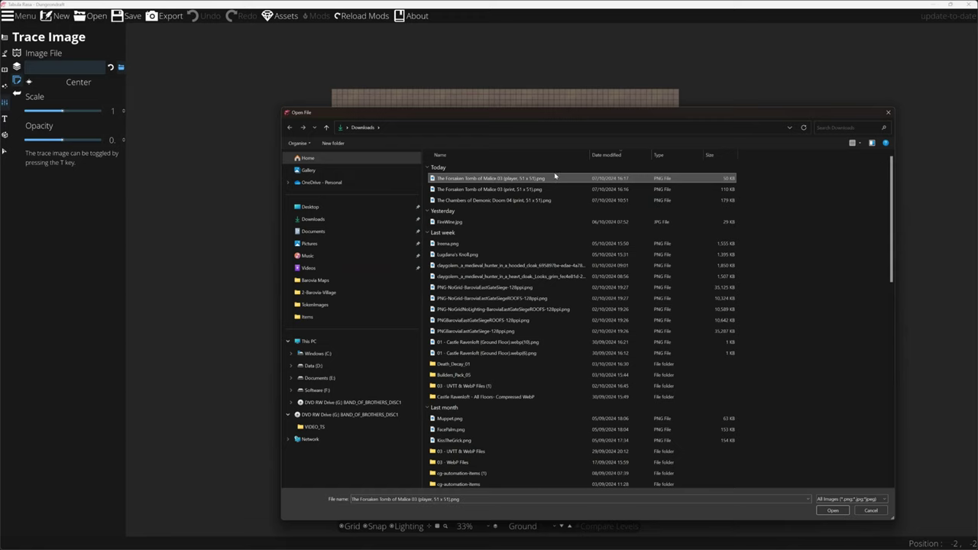
click(822, 509)
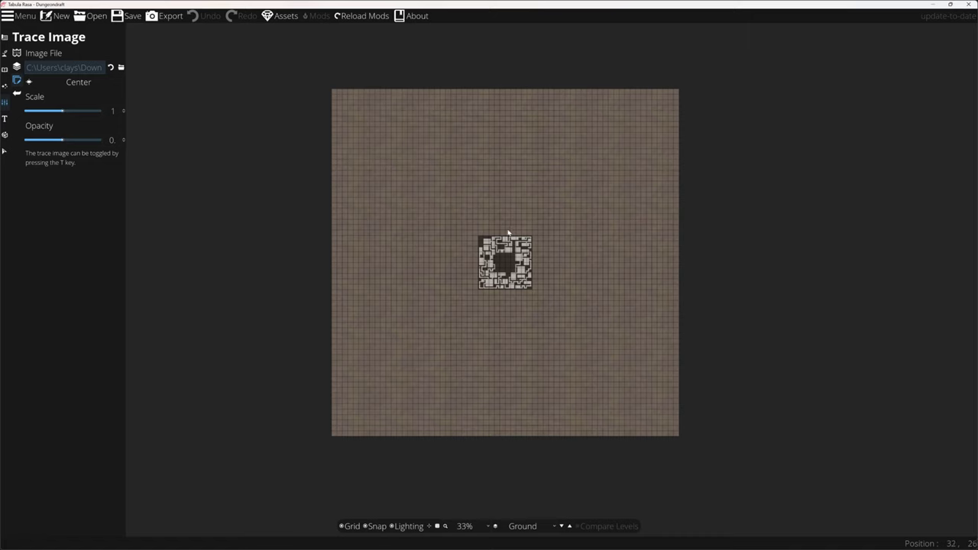
Step: Raise the trace image Scale from 1 to 3.41 and zoom the canvas in
scroll(501, 229, up, 2)
scroll(516, 226, up, 5)
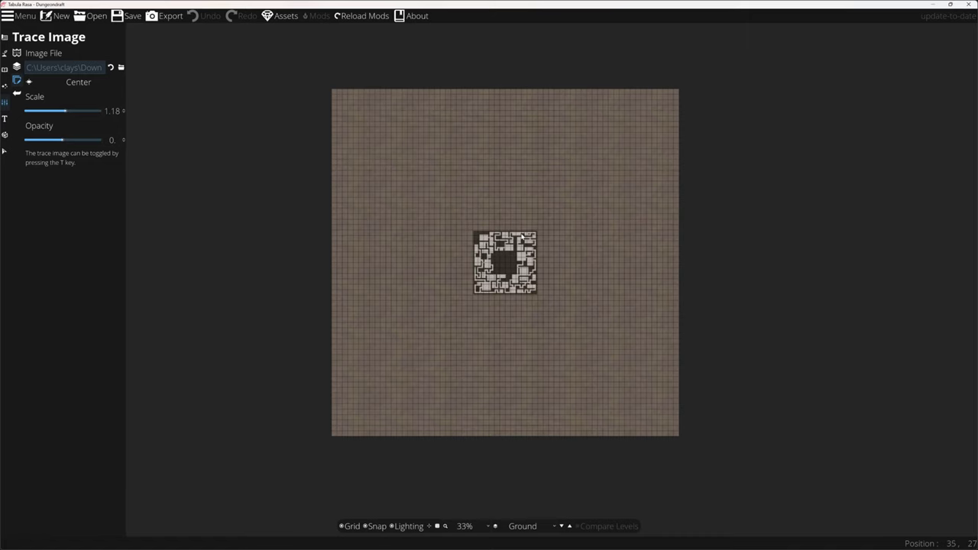
scroll(529, 241, up, 5)
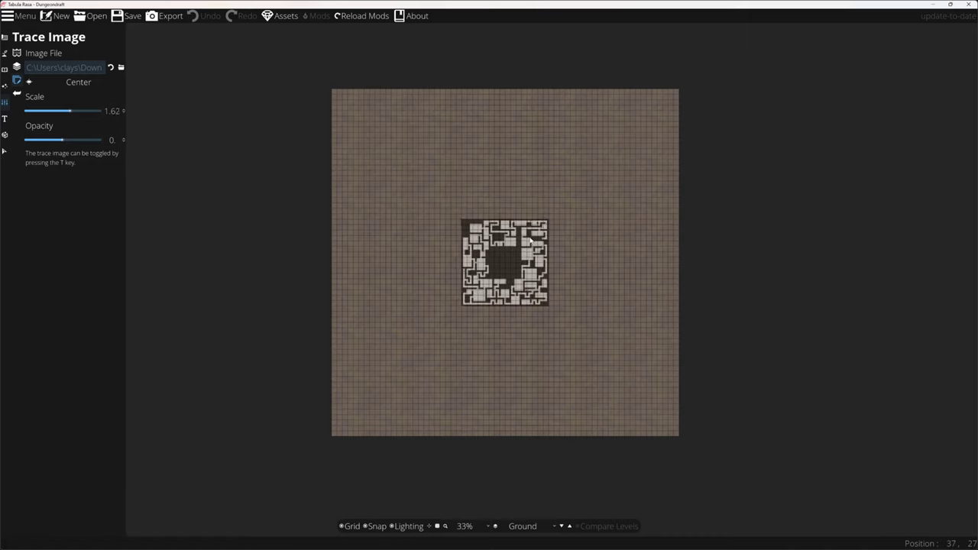
scroll(532, 232, up, 5)
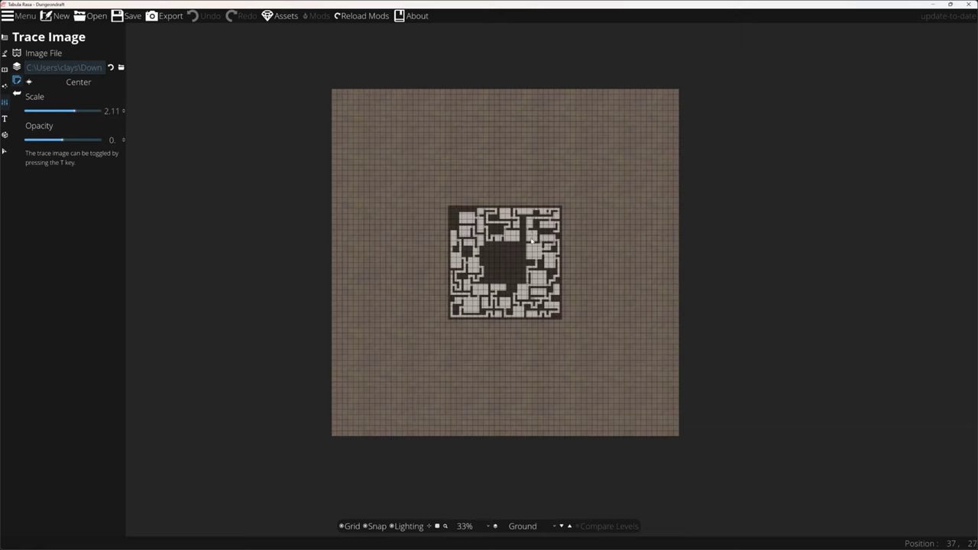
scroll(531, 238, up, 5)
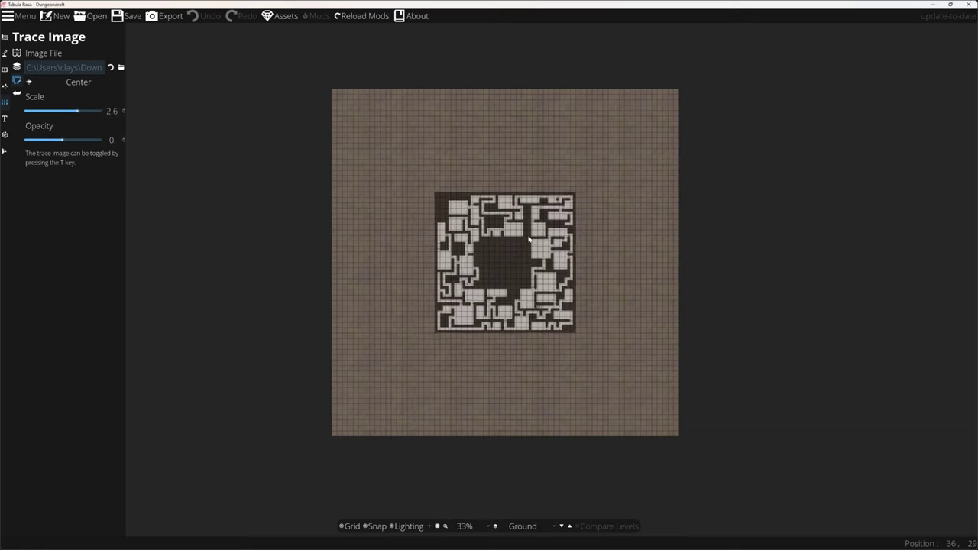
scroll(530, 252, up, 4)
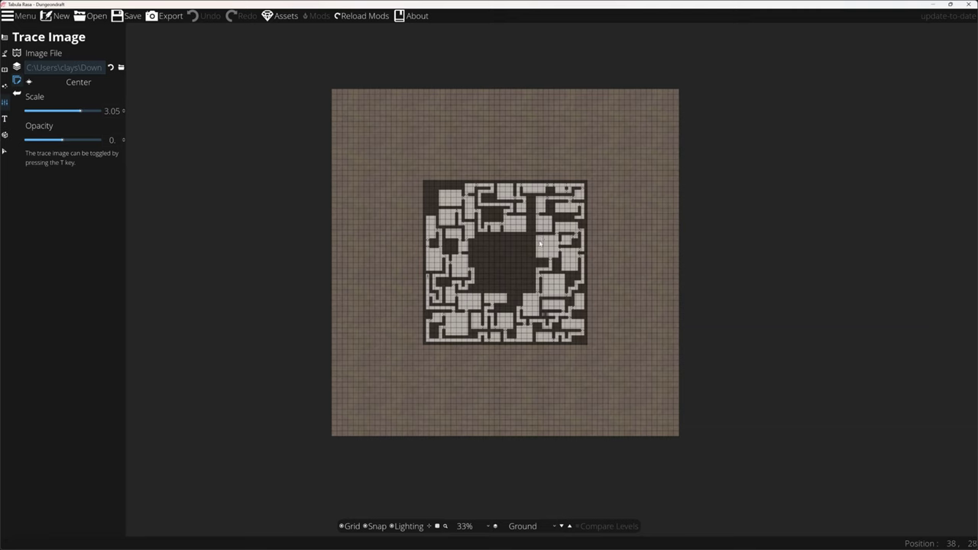
scroll(555, 268, up, 4)
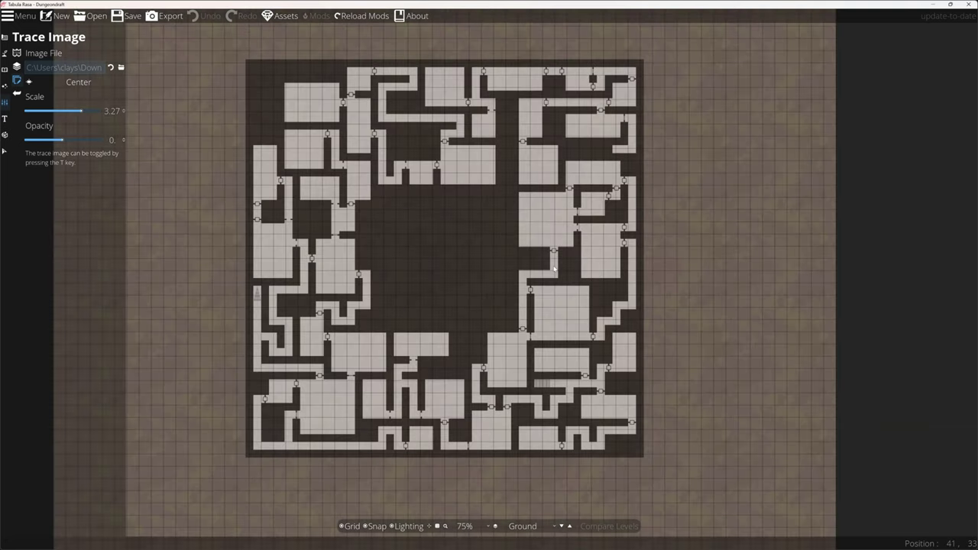
scroll(550, 265, up, 2)
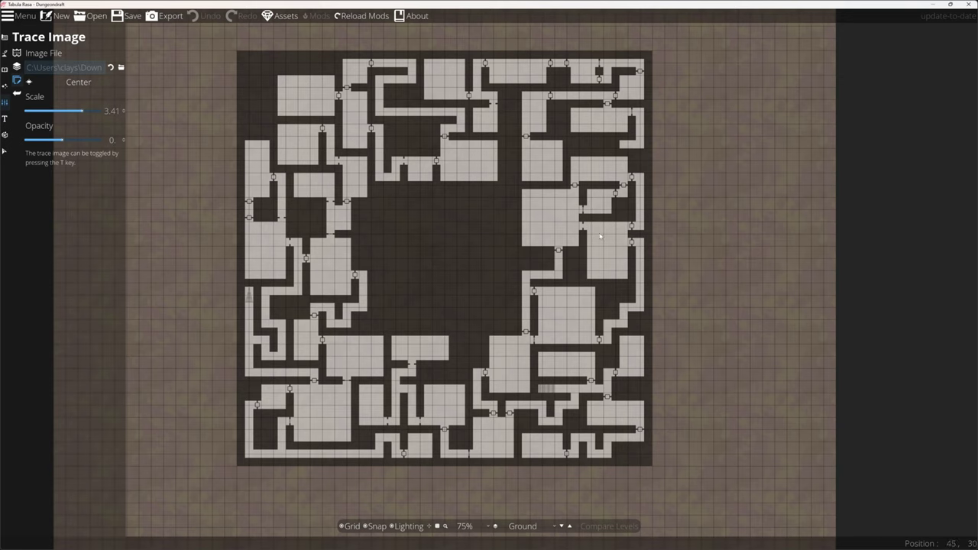
scroll(618, 207, up, 3)
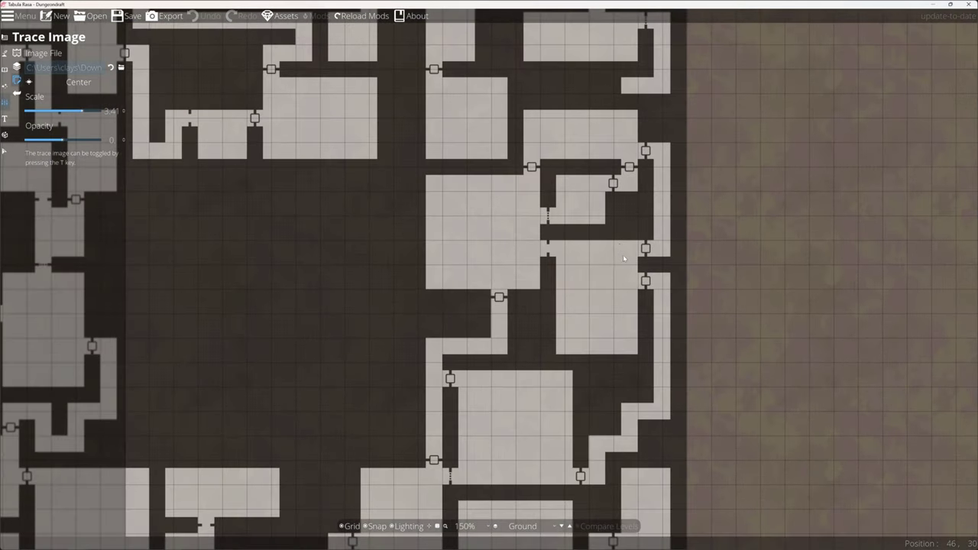
Step: Shift the trace image so its rooms start lining up with the map grid
key(Left)
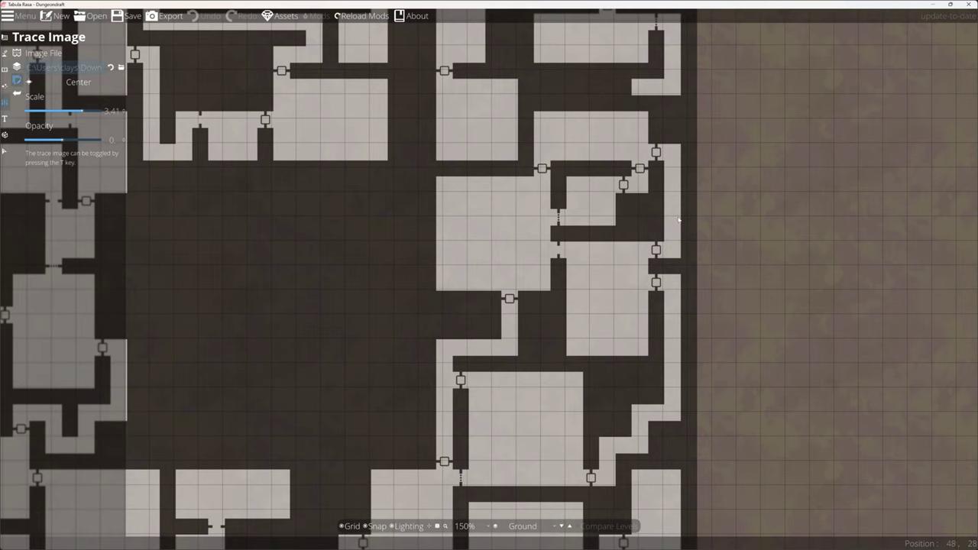
scroll(683, 237, up, 5)
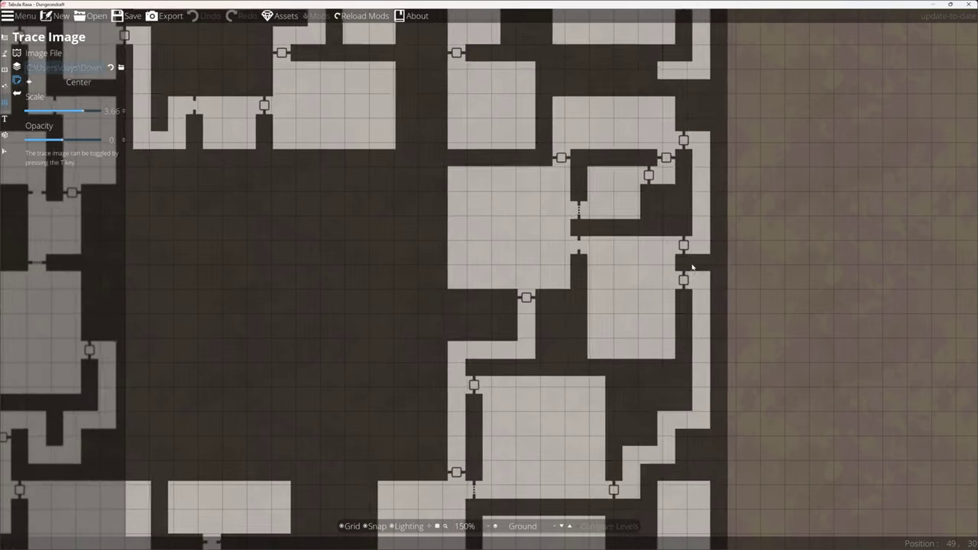
scroll(692, 266, up, 8)
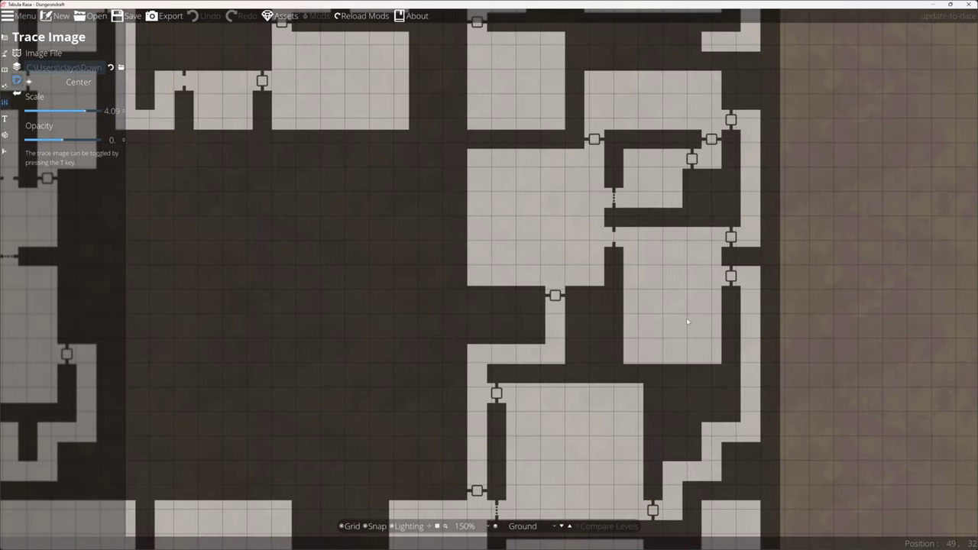
scroll(687, 321, up, 2)
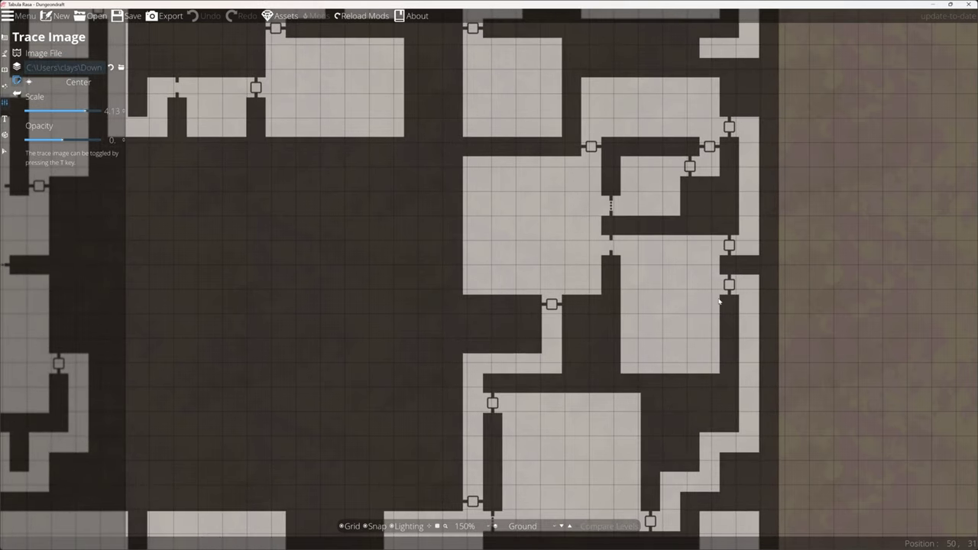
scroll(718, 302, down, 1)
scroll(756, 312, down, 1)
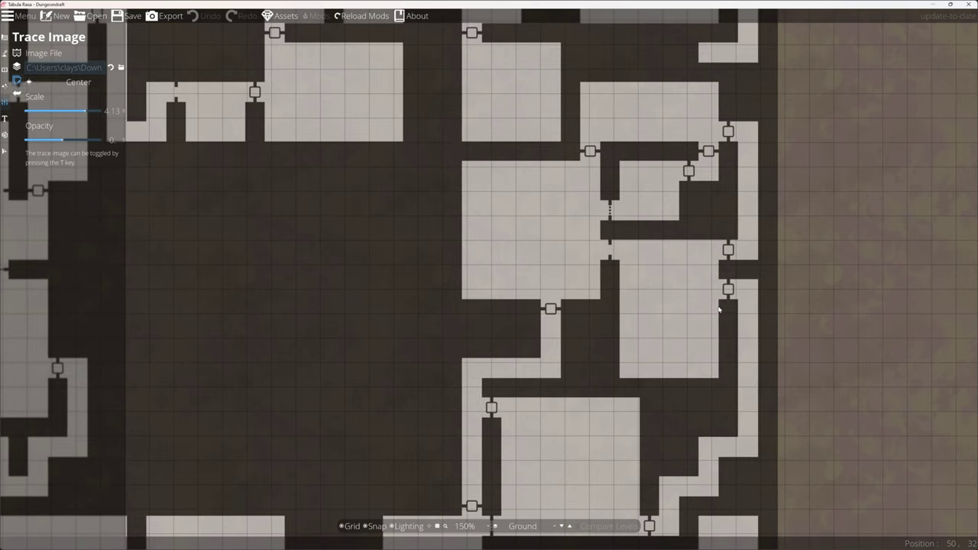
scroll(810, 298, up, 10)
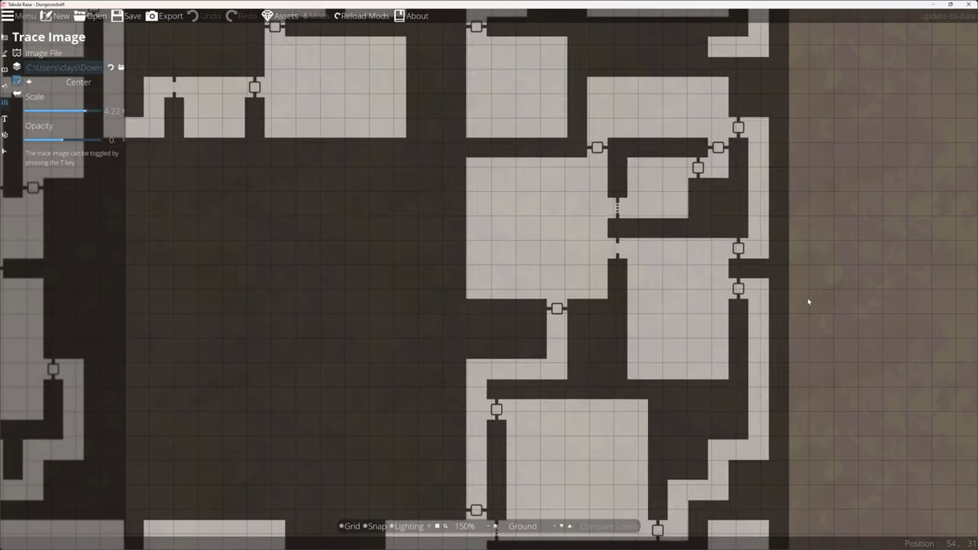
scroll(820, 338, up, 6)
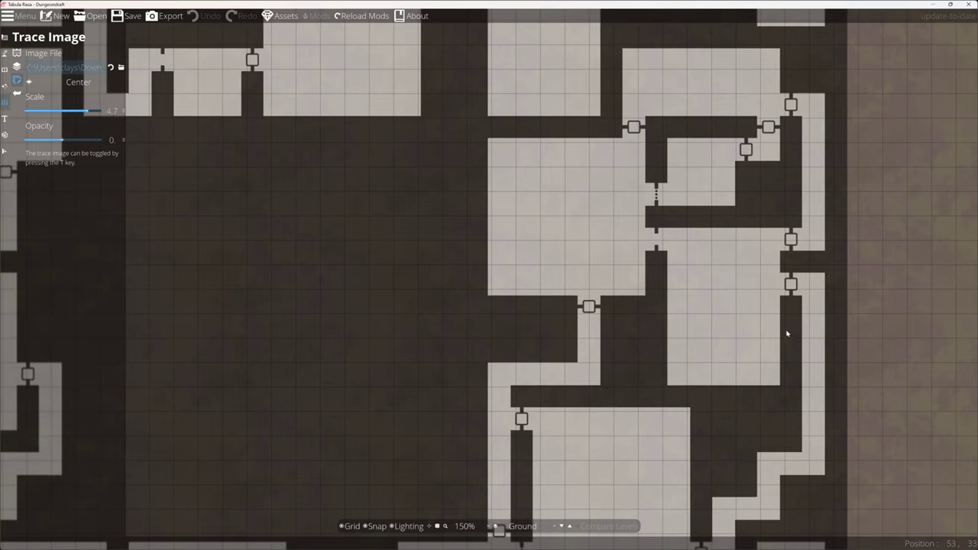
scroll(788, 336, up, 5)
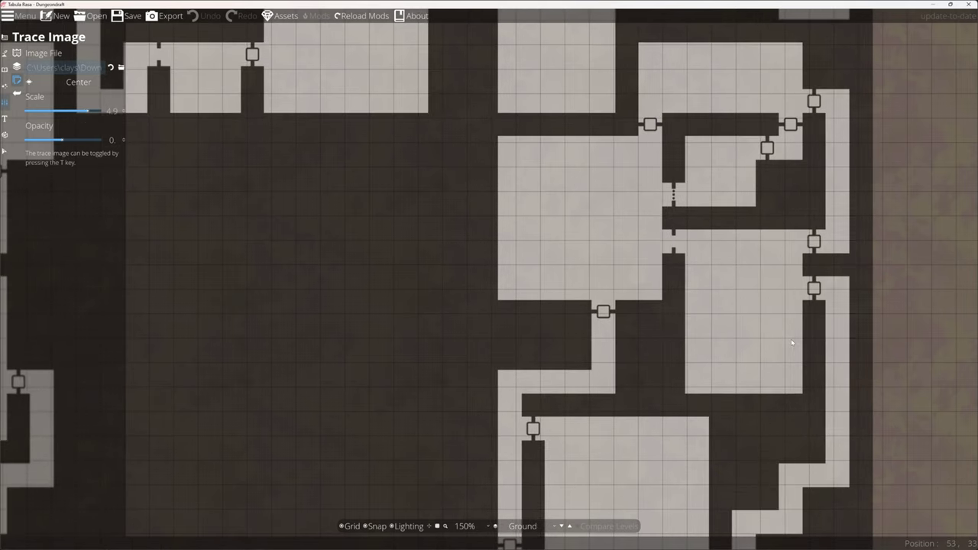
mouse_move(792, 343)
mouse_down()
mouse_move(764, 356)
mouse_move(764, 319)
mouse_up()
scroll(764, 340, up, 2)
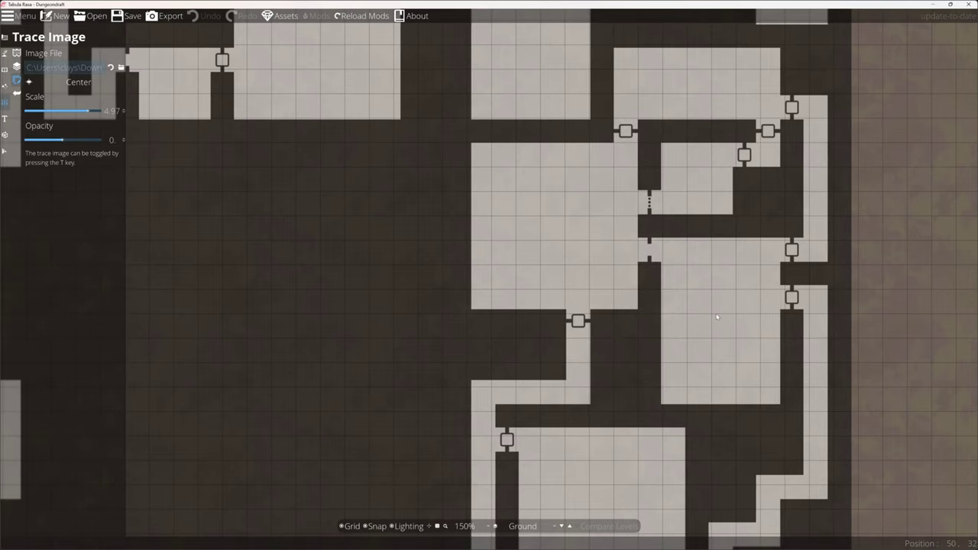
Step: Raise the trace image scale to 5.12 and fine-tune its position against the walls and doors
key(Up)
key(Up)
key(Up)
key(Up)
key(Up)
key(Up)
key(Up)
key(Up)
key(Up)
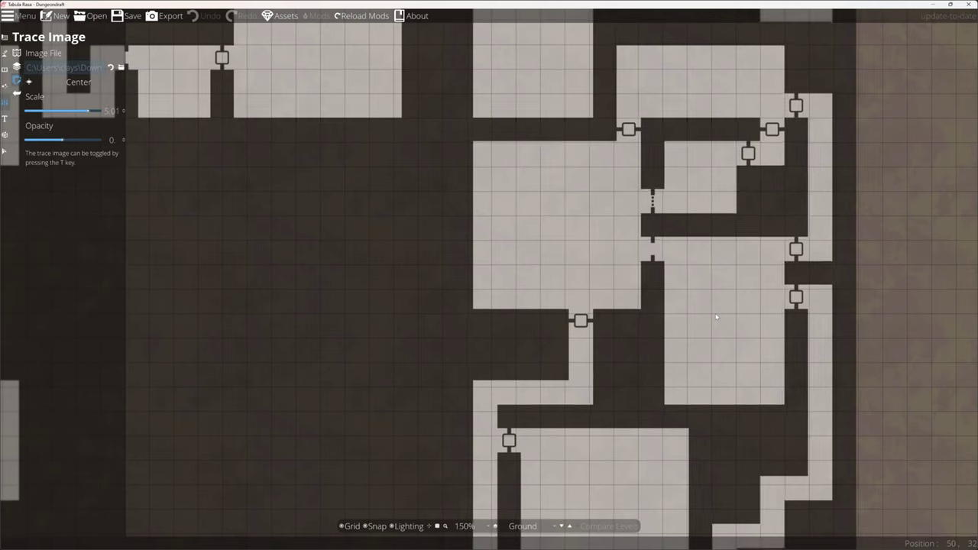
drag(715, 316, 708, 323)
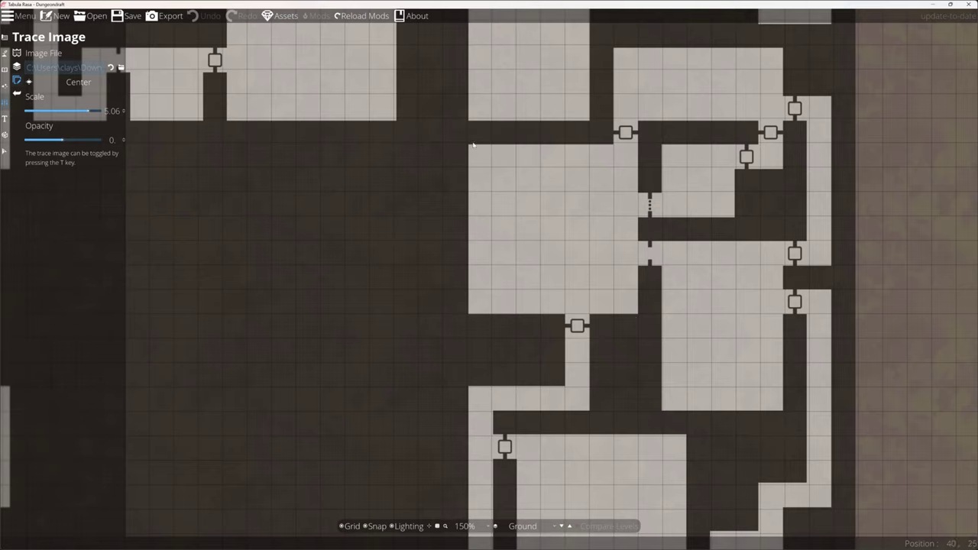
scroll(650, 301, up, 2)
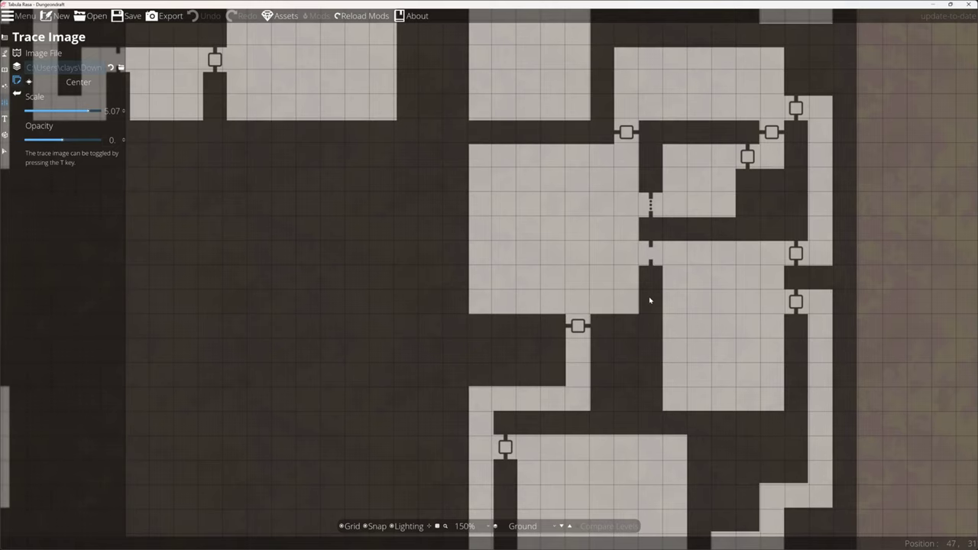
drag(650, 300, 647, 300)
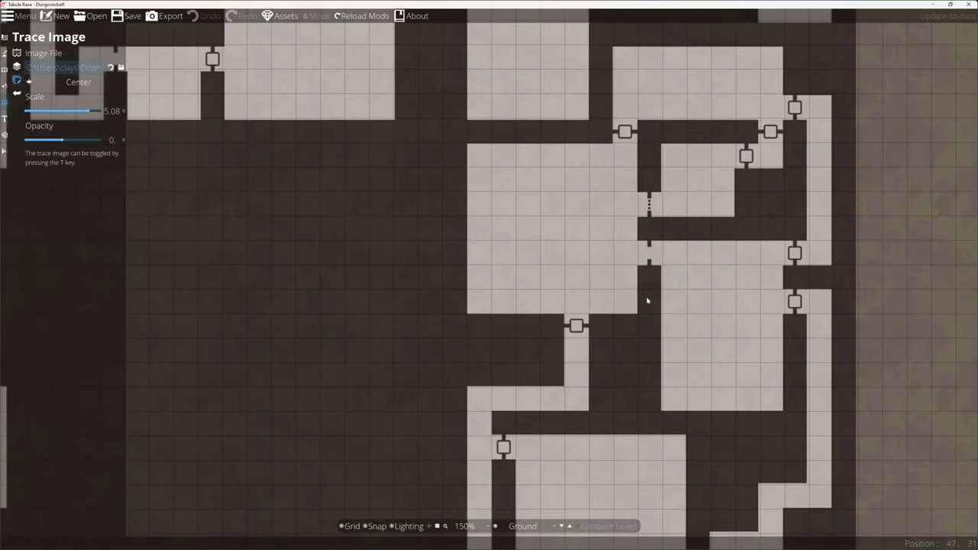
scroll(648, 300, up, 1)
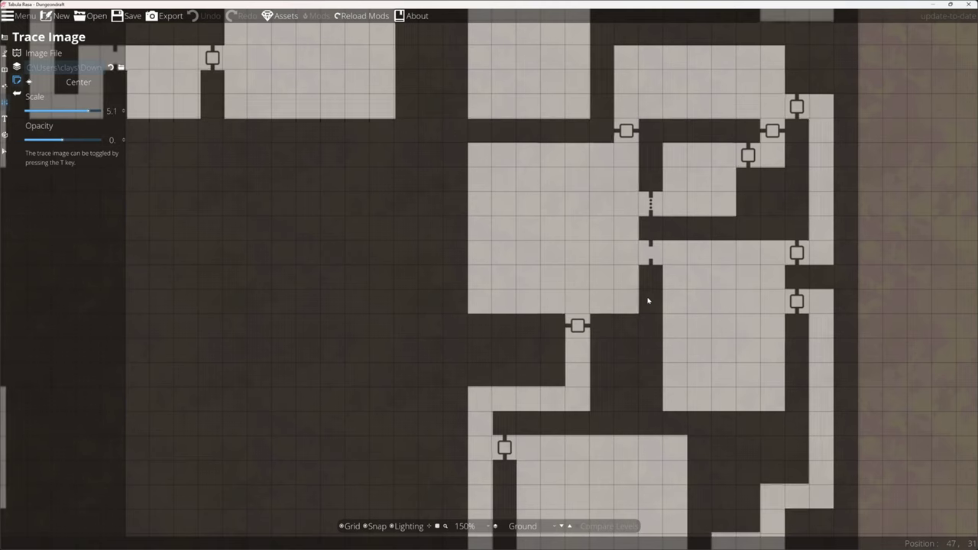
scroll(655, 316, up, 1)
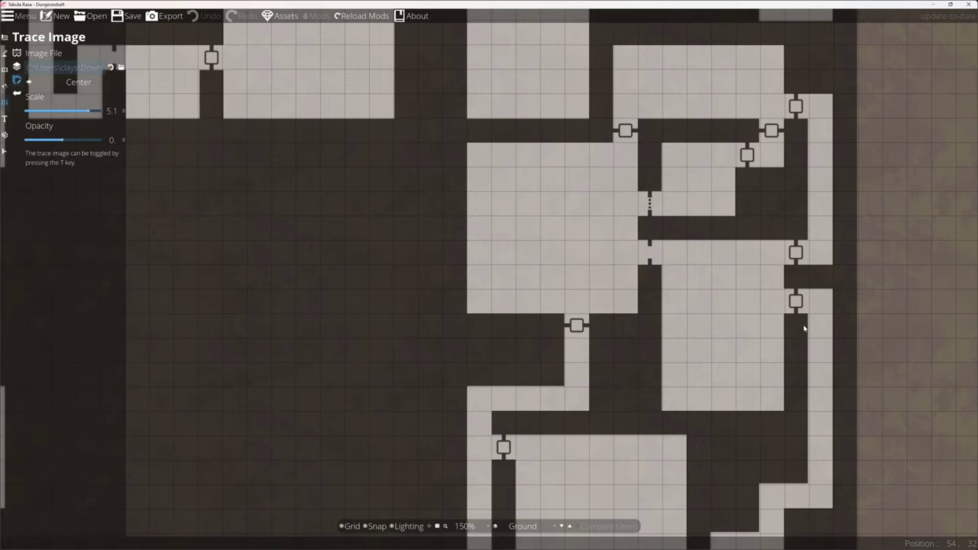
text(2)
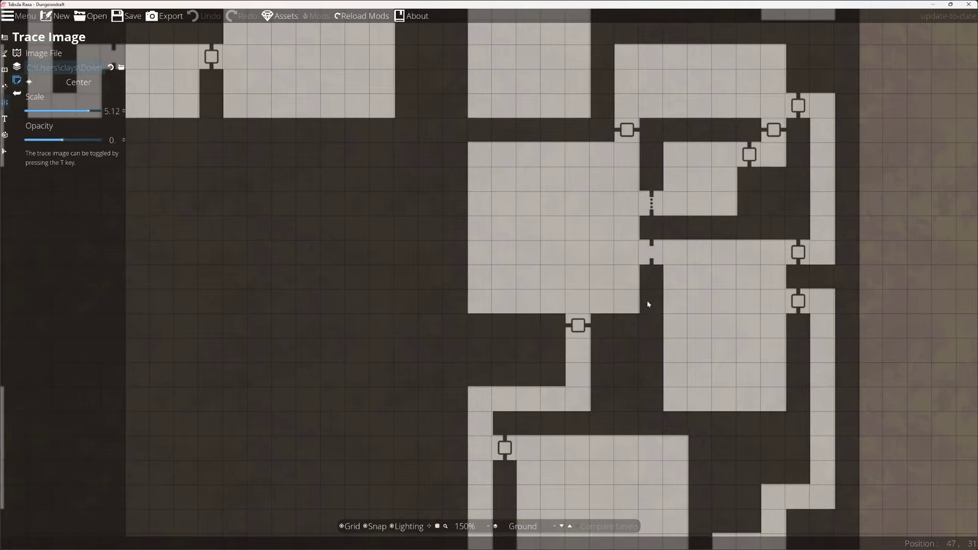
drag(647, 310, 645, 310)
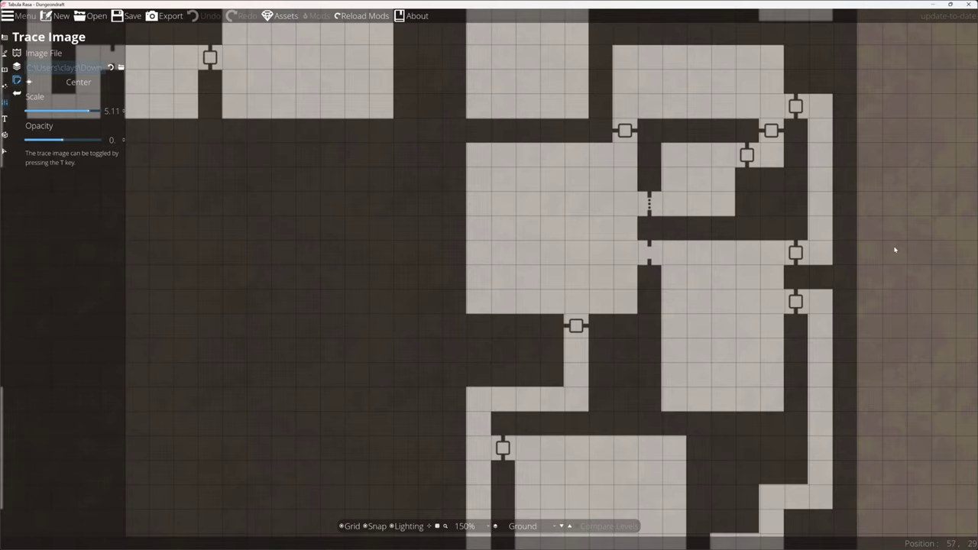
drag(896, 239, 898, 223)
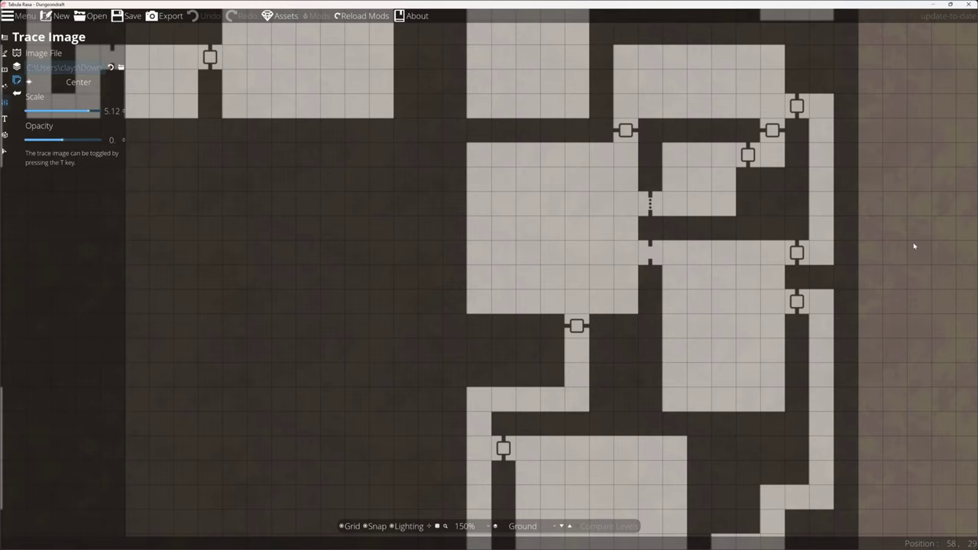
Step: Zoom out over the whole scaled trace and switch to the Design tools
scroll(919, 247, down, 5)
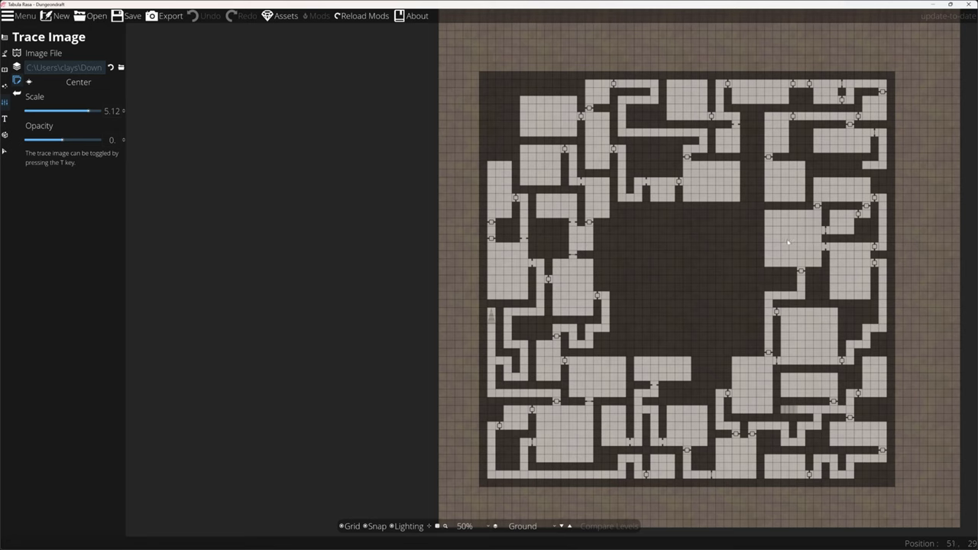
scroll(500, 166, up, 6)
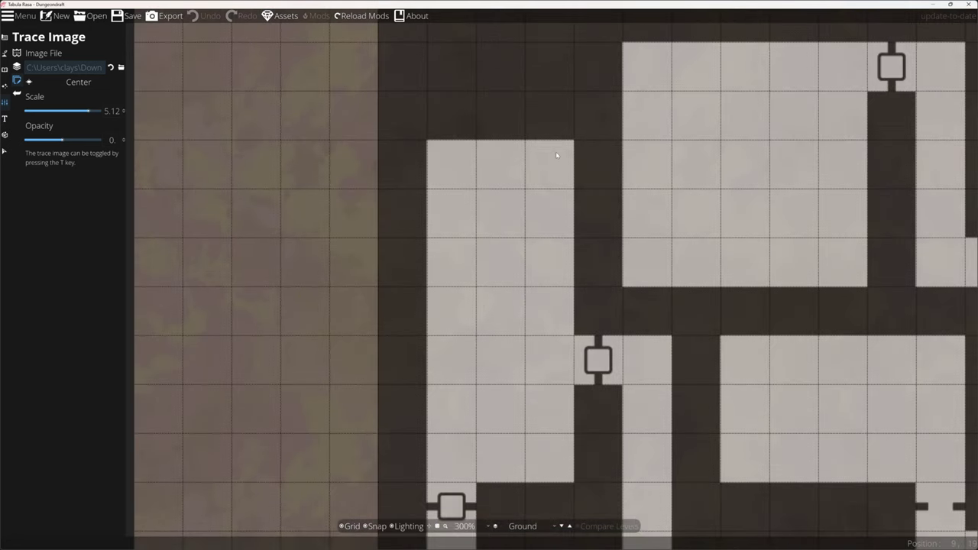
scroll(556, 155, down, 8)
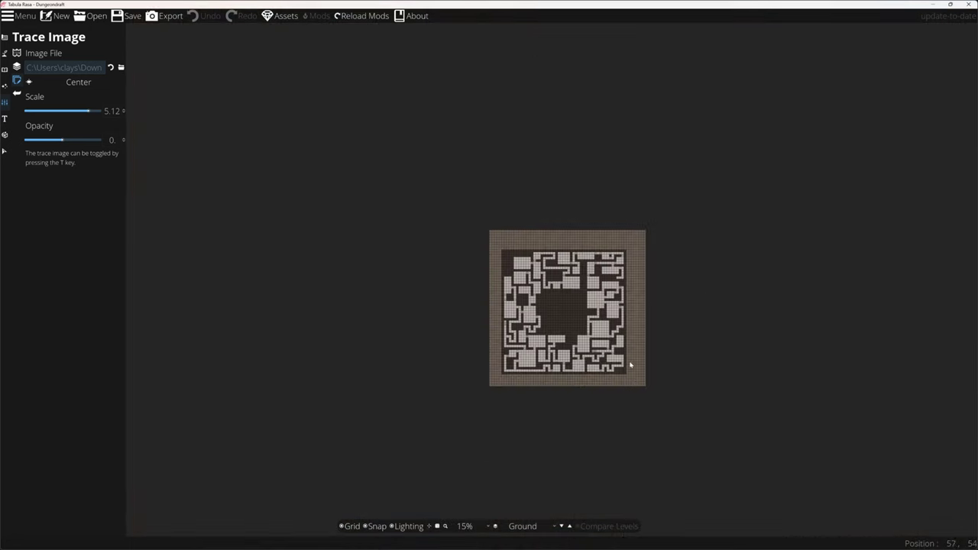
scroll(629, 365, up, 6)
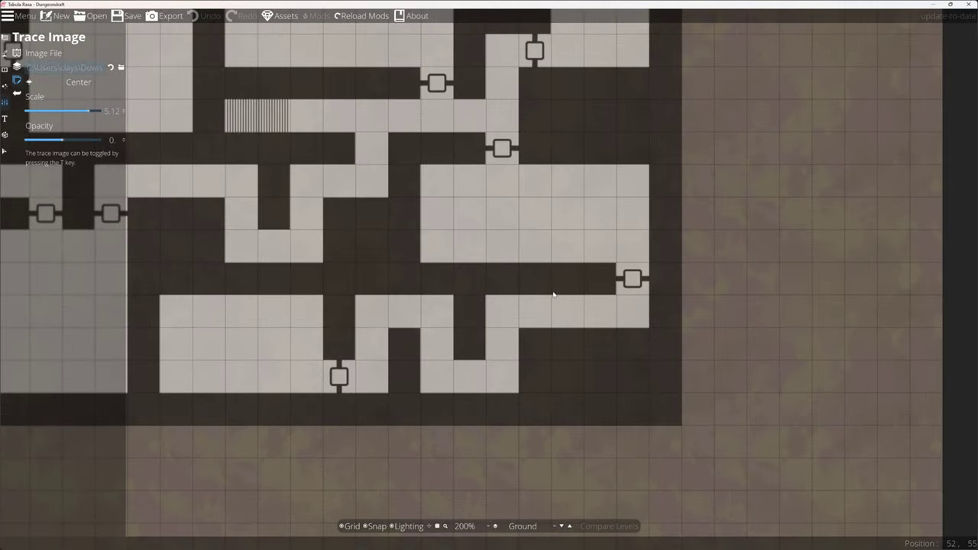
scroll(554, 294, down, 2)
scroll(557, 227, down, 3)
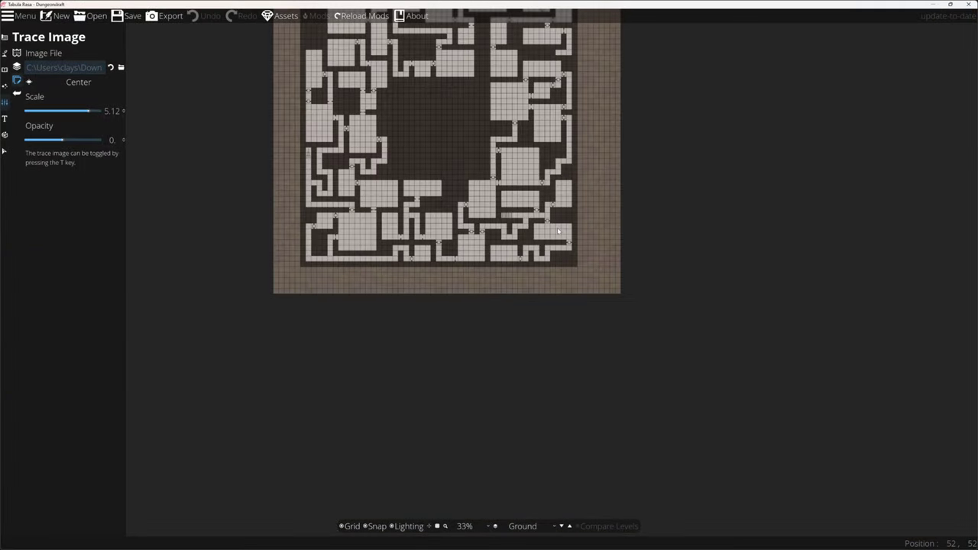
click(4, 36)
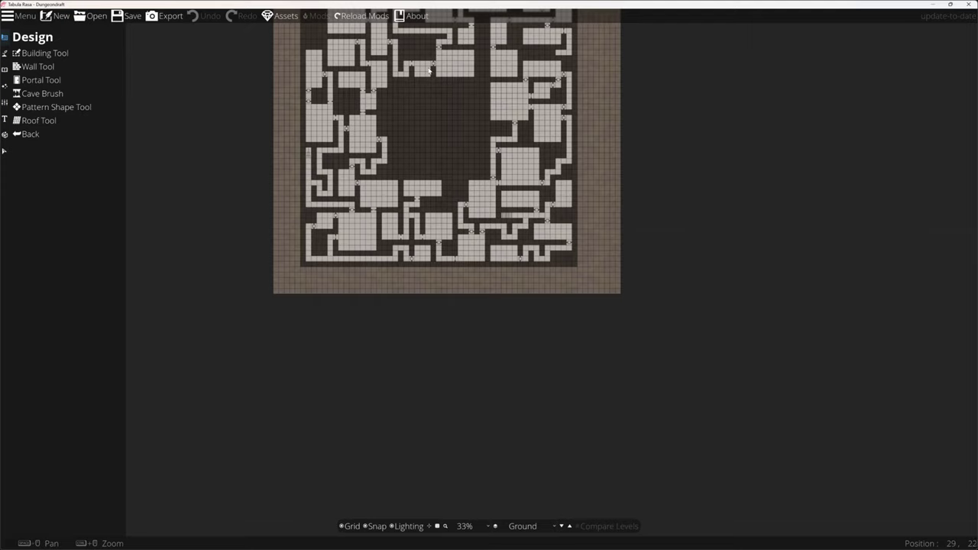
Step: Zoom in and out across the traced dungeon to review its rooms and labyrinth corridors
scroll(400, 116, up, 5)
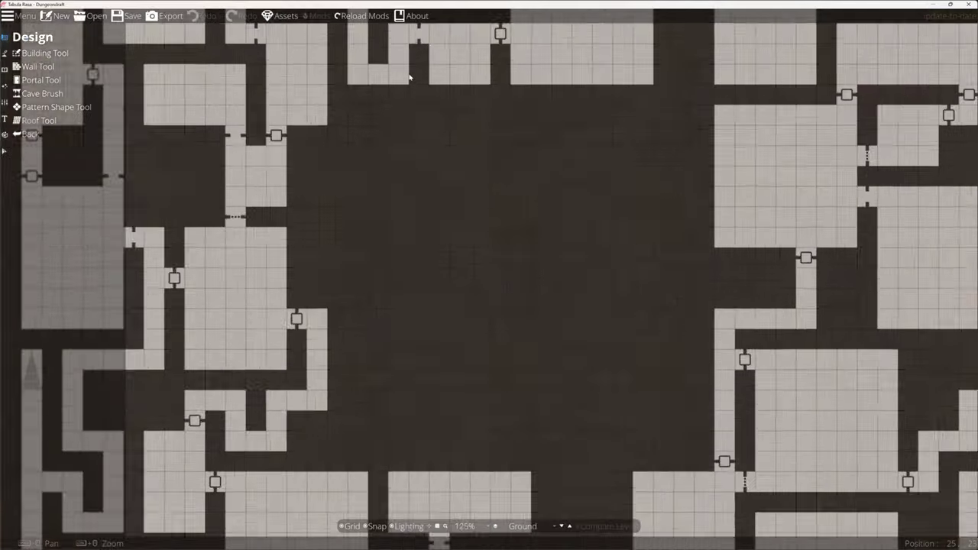
scroll(416, 111, down, 5)
scroll(443, 65, up, 6)
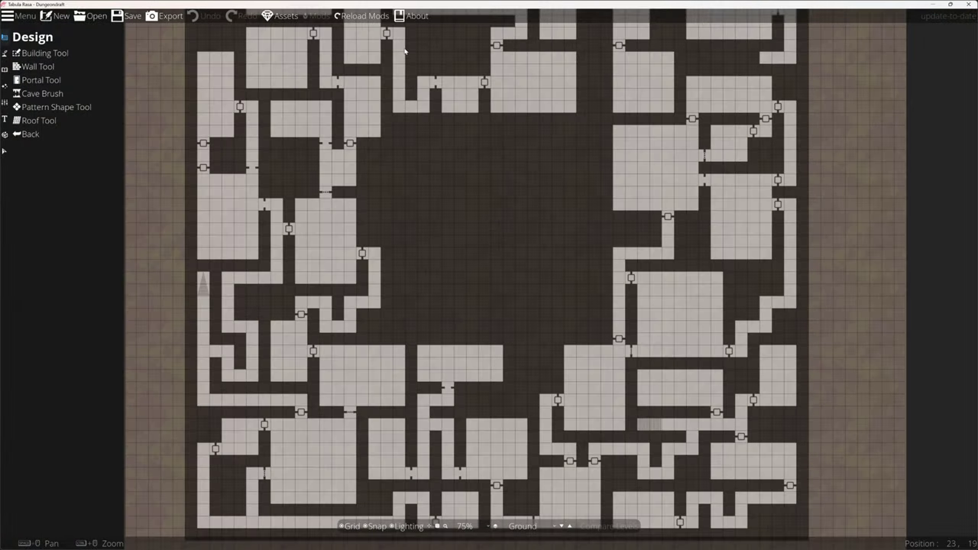
scroll(634, 477, down, 4)
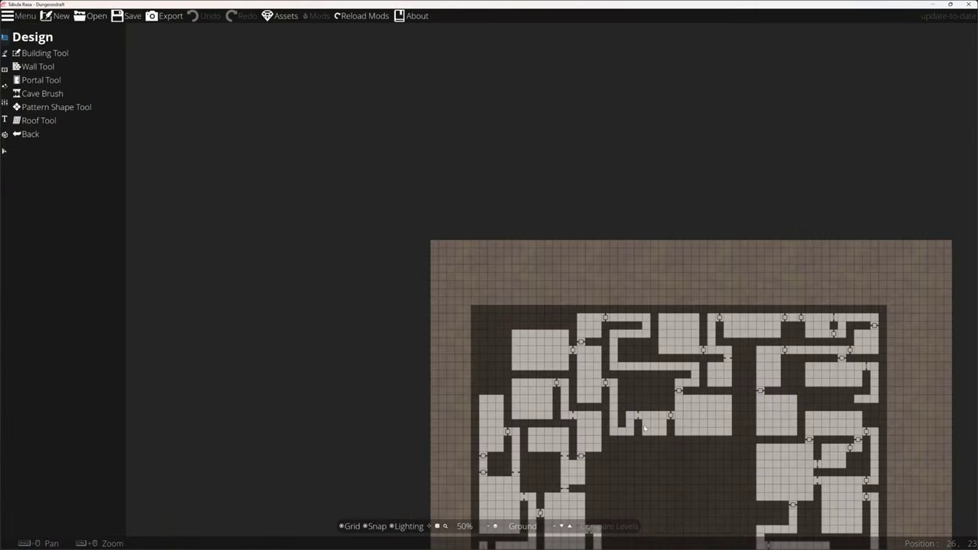
scroll(644, 429, up, 3)
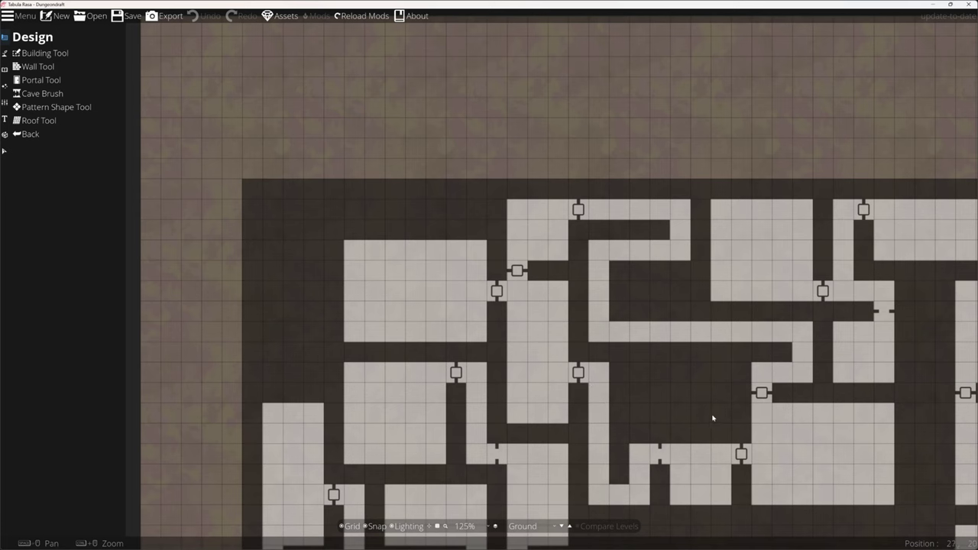
scroll(712, 418, down, 1)
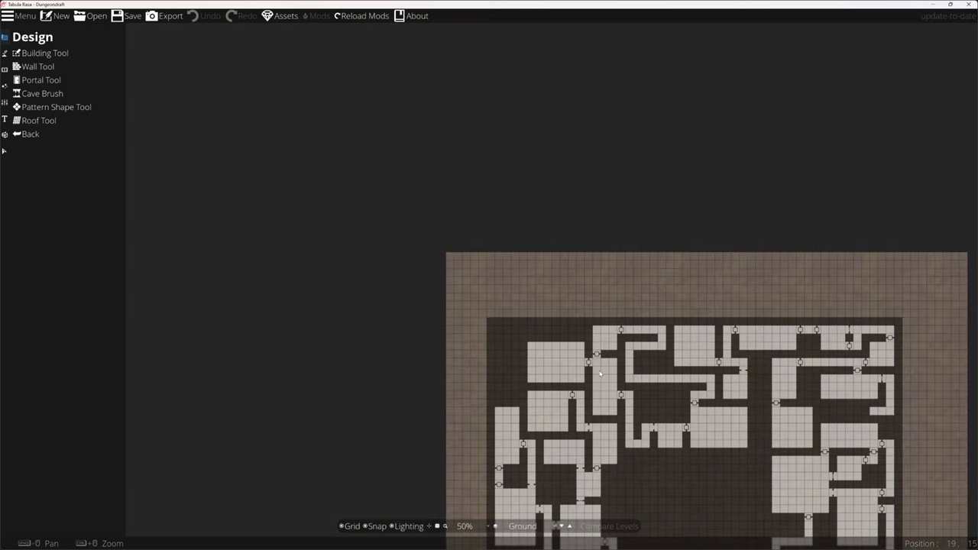
scroll(770, 502, up, 1)
scroll(339, 144, down, 1)
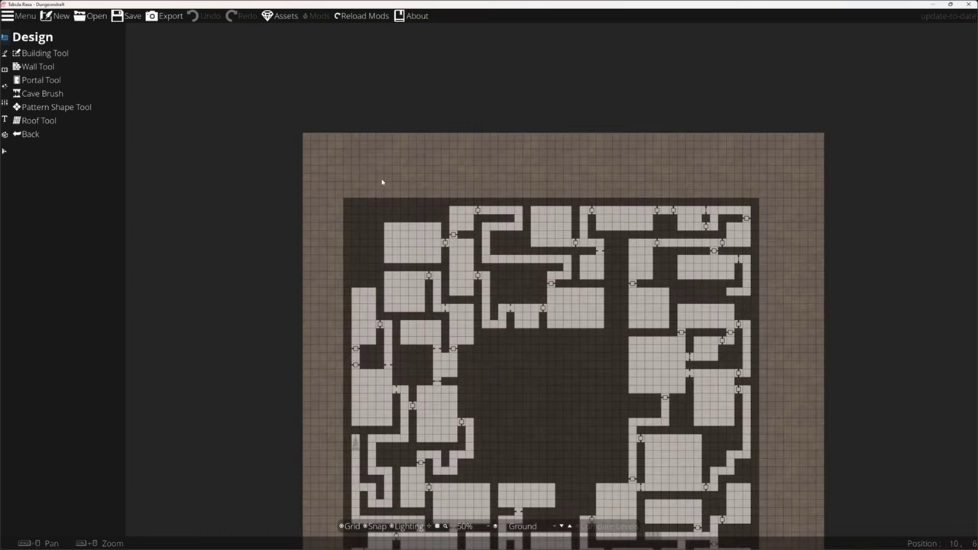
scroll(361, 192, down, 1)
scroll(470, 322, up, 1)
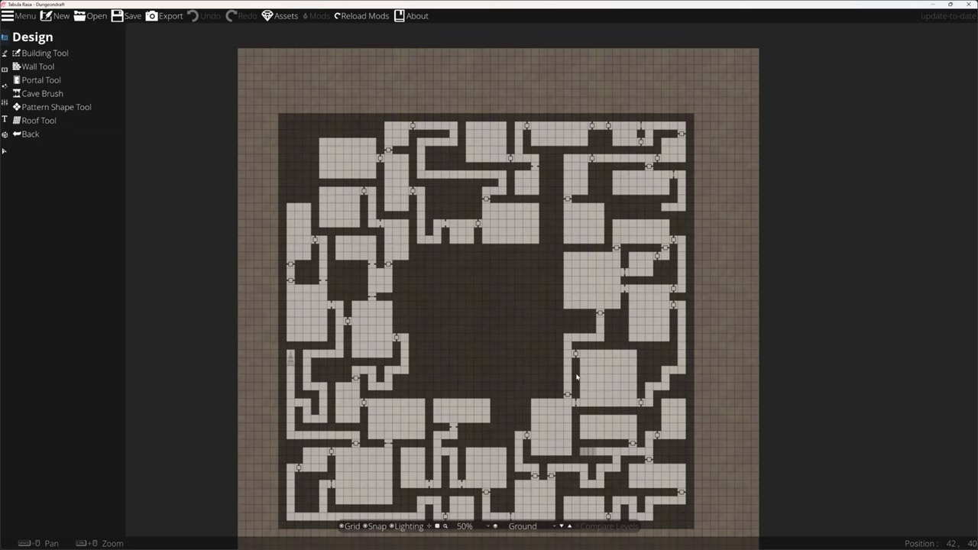
scroll(494, 345, down, 1)
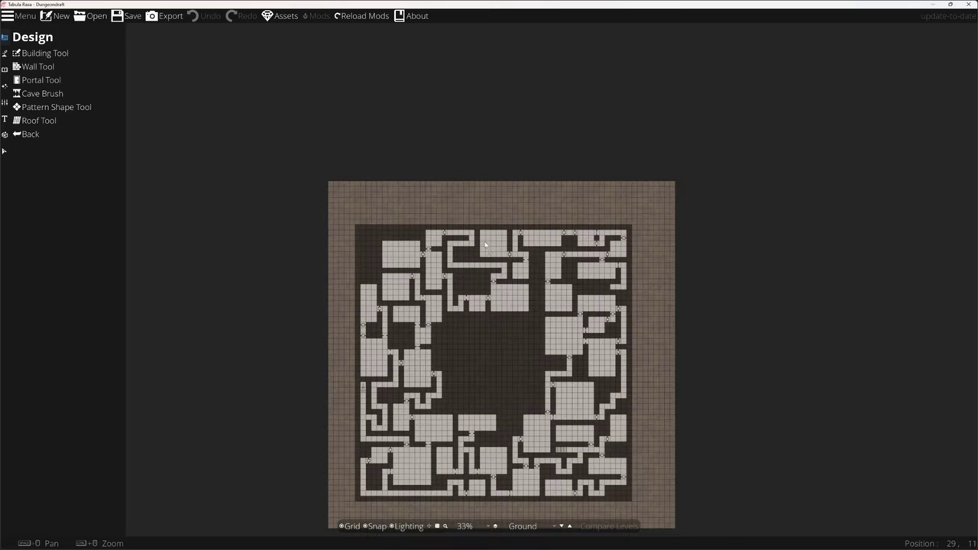
scroll(483, 277, up, 1)
scroll(466, 137, down, 1)
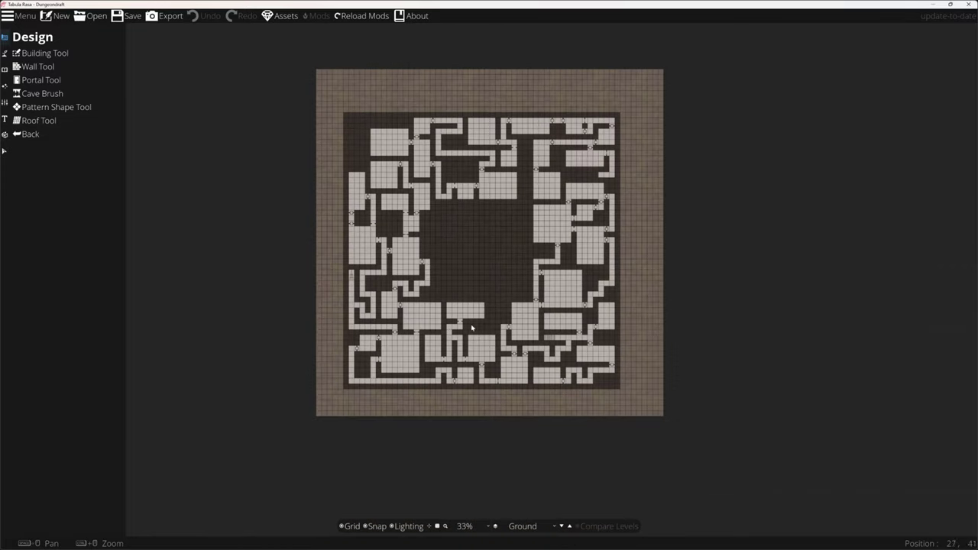
scroll(477, 370, up, 1)
scroll(480, 175, down, 1)
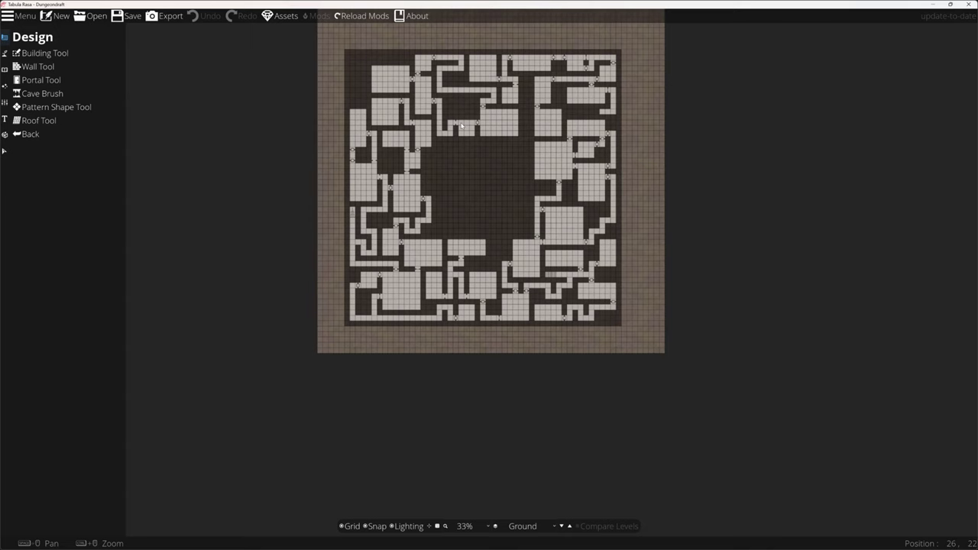
scroll(462, 124, up, 1)
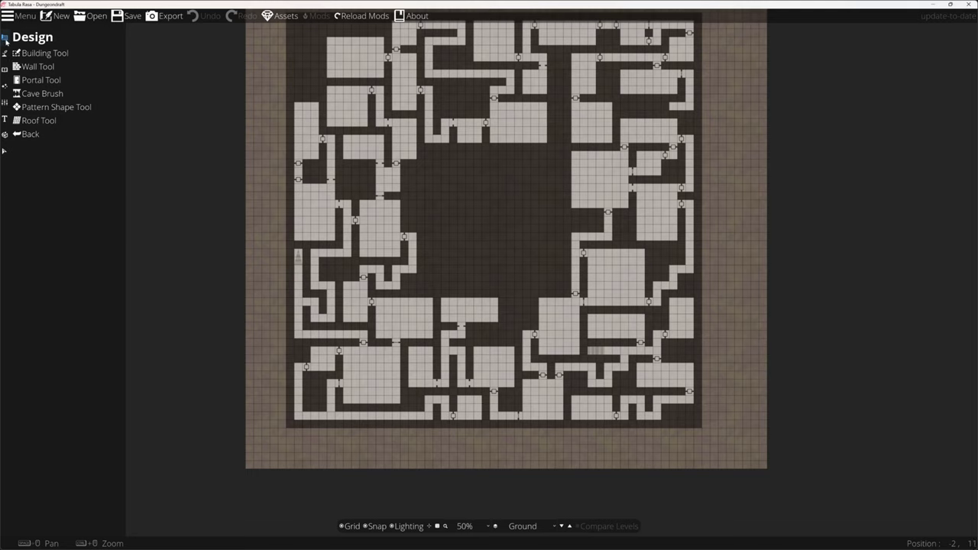
Step: Crop the map by 3 tiles on the right and 4 tiles at the bottom
click(5, 102)
click(49, 79)
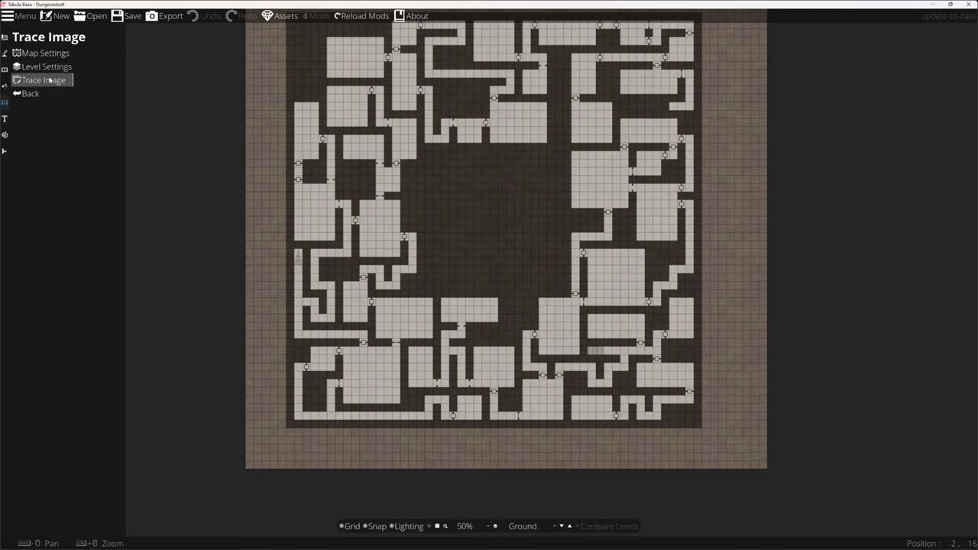
click(23, 17)
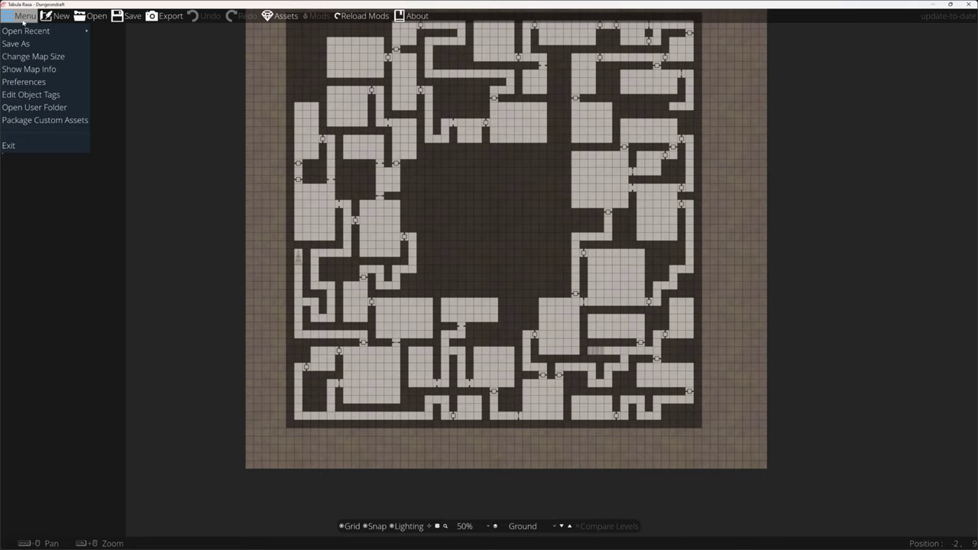
click(32, 57)
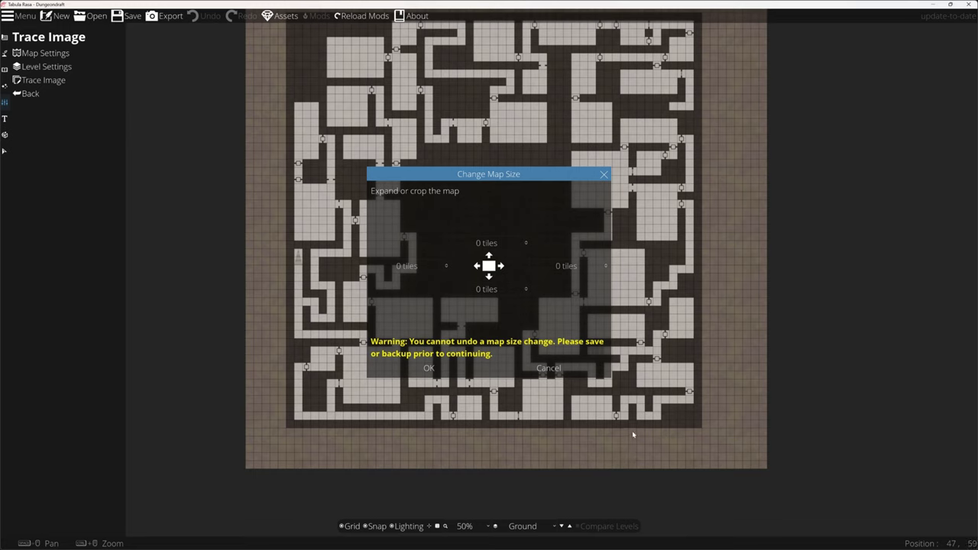
click(526, 289)
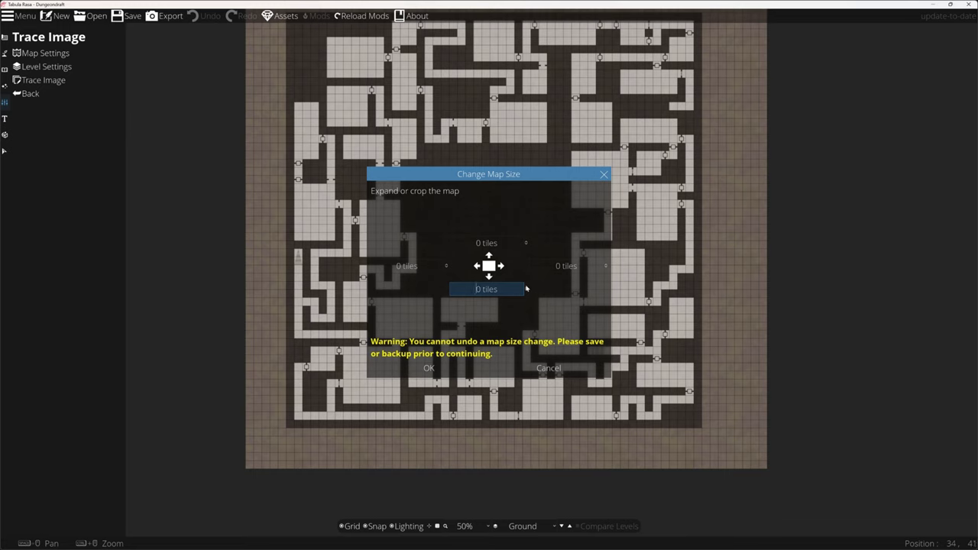
click(526, 288)
click(527, 292)
scroll(526, 292, down, 3)
click(606, 269)
click(606, 268)
click(606, 268)
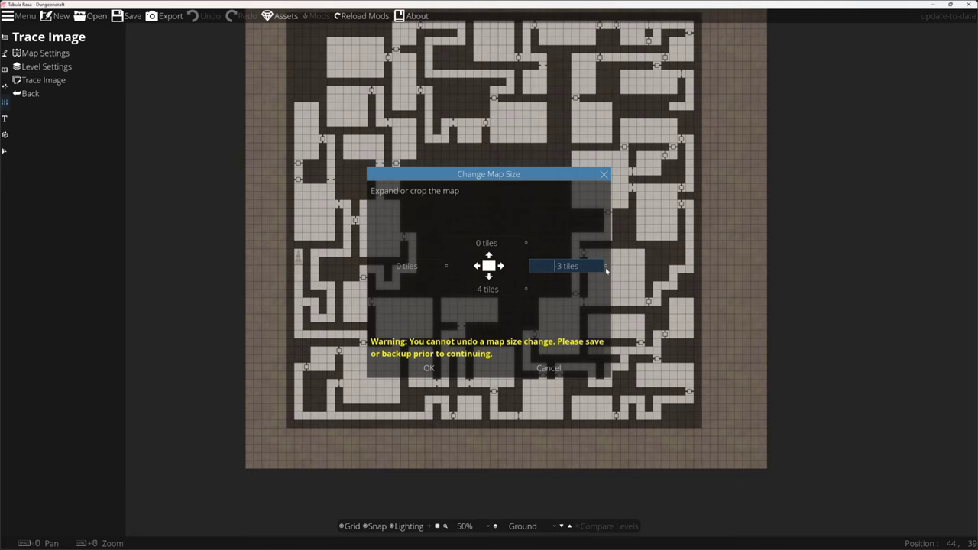
click(467, 372)
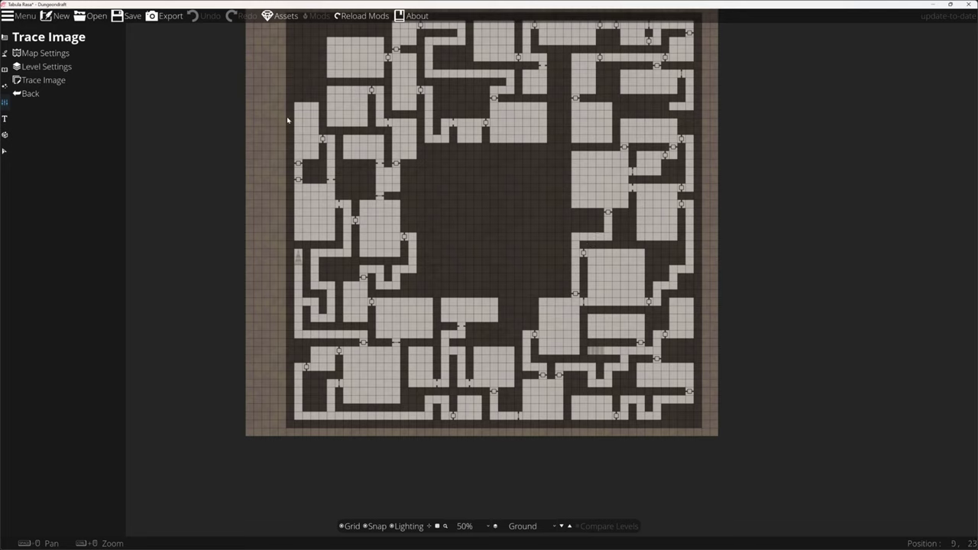
Step: Trim the map again, shrinking the right edge by one tile and the left by 4
click(25, 17)
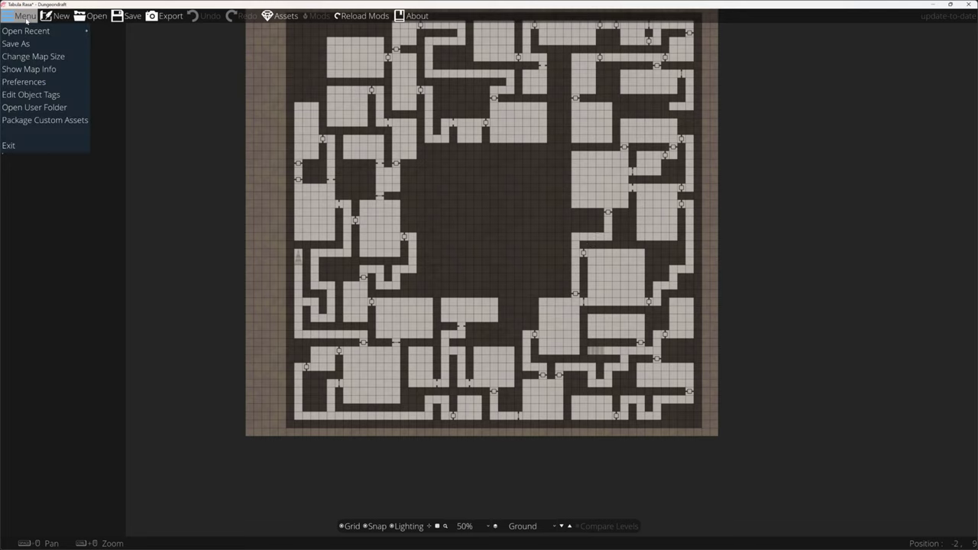
click(45, 58)
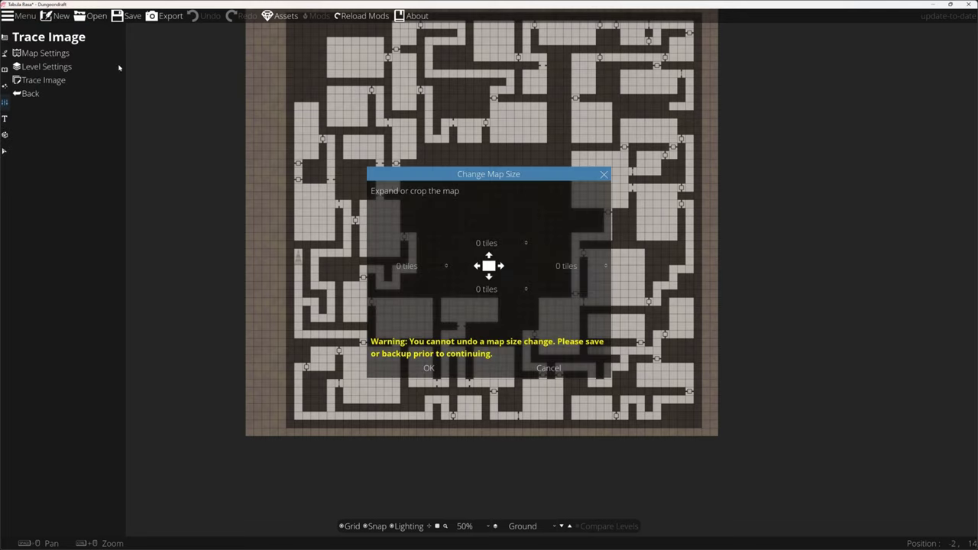
click(605, 269)
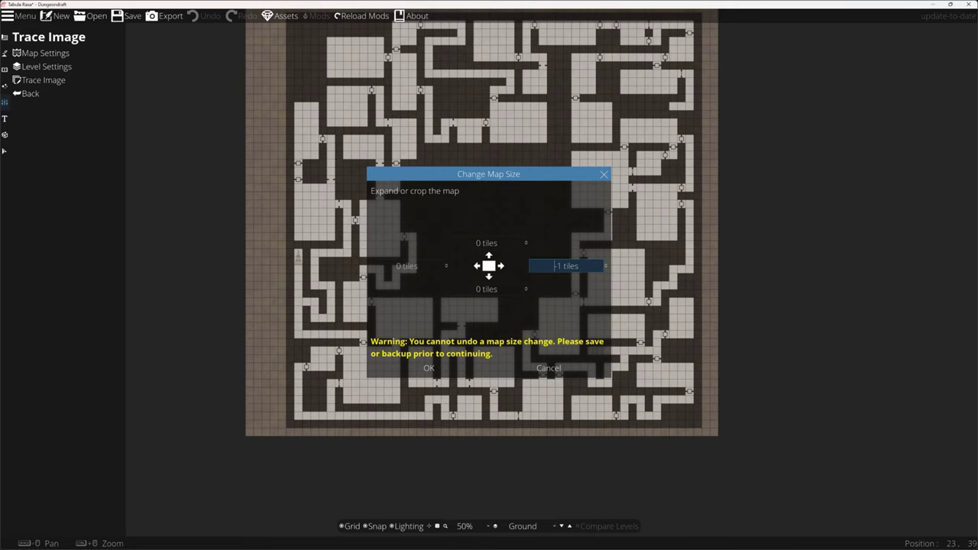
click(449, 269)
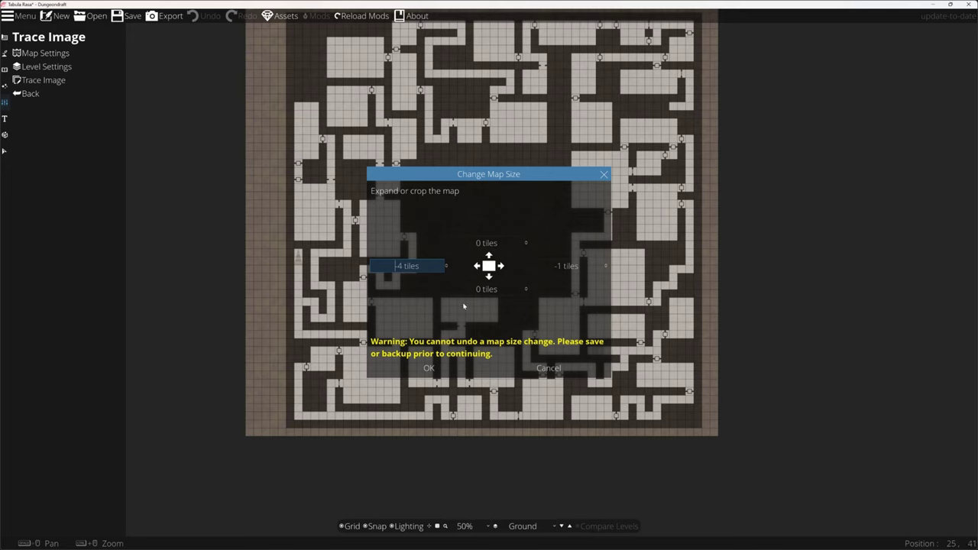
click(461, 373)
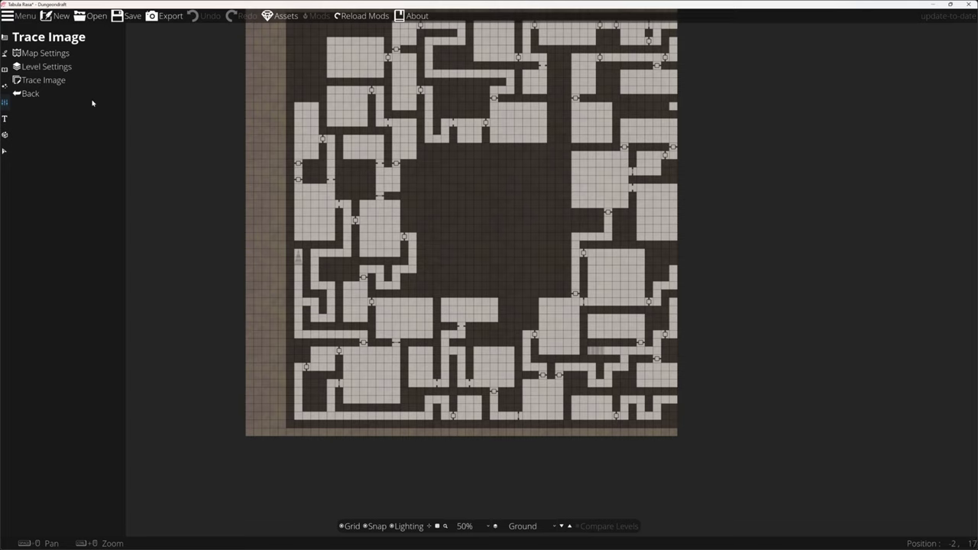
Step: Expand the map's right edge by 4 tiles so the border fits around the dungeon
click(44, 53)
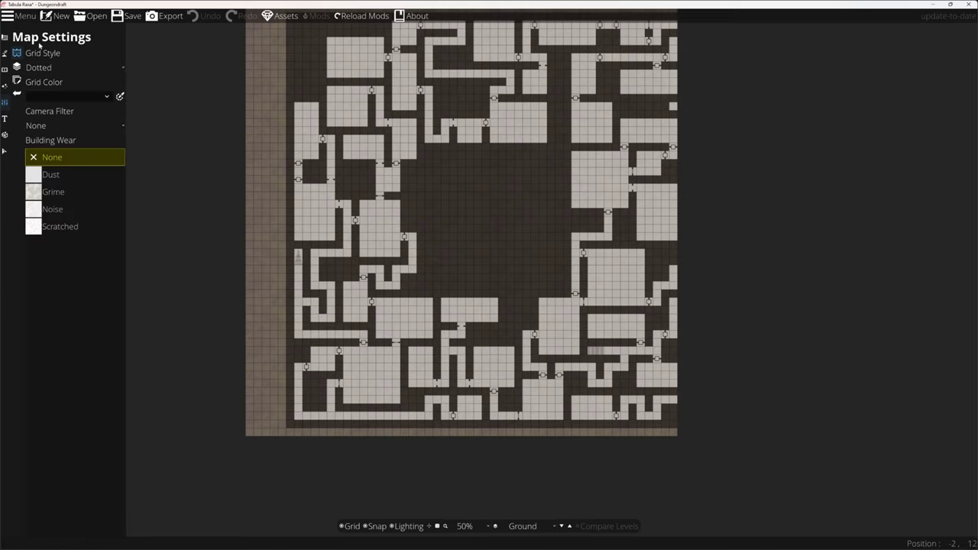
click(28, 15)
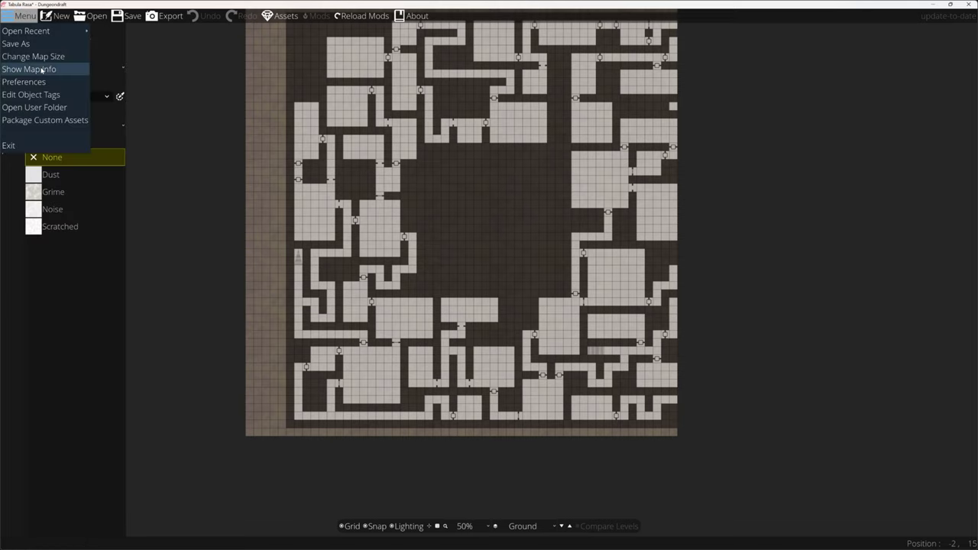
click(37, 56)
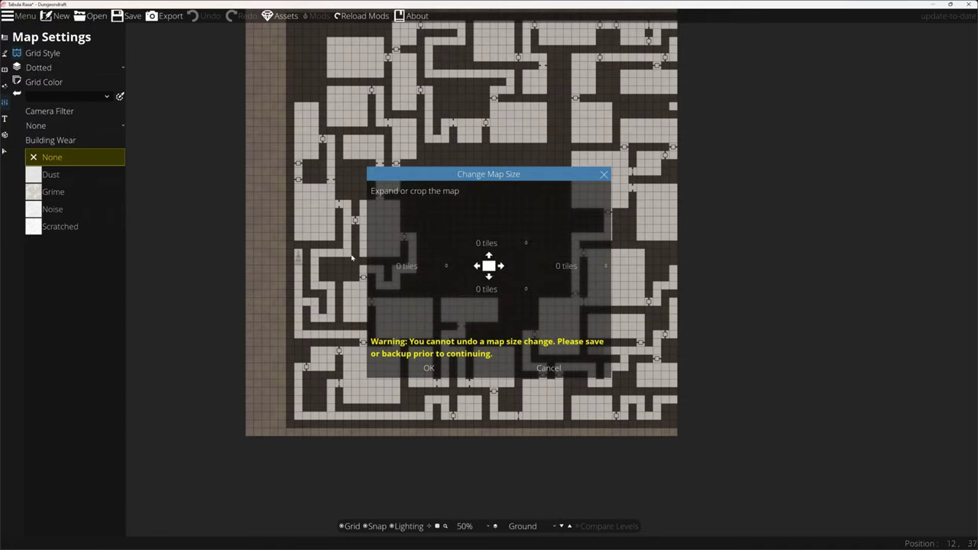
click(606, 264)
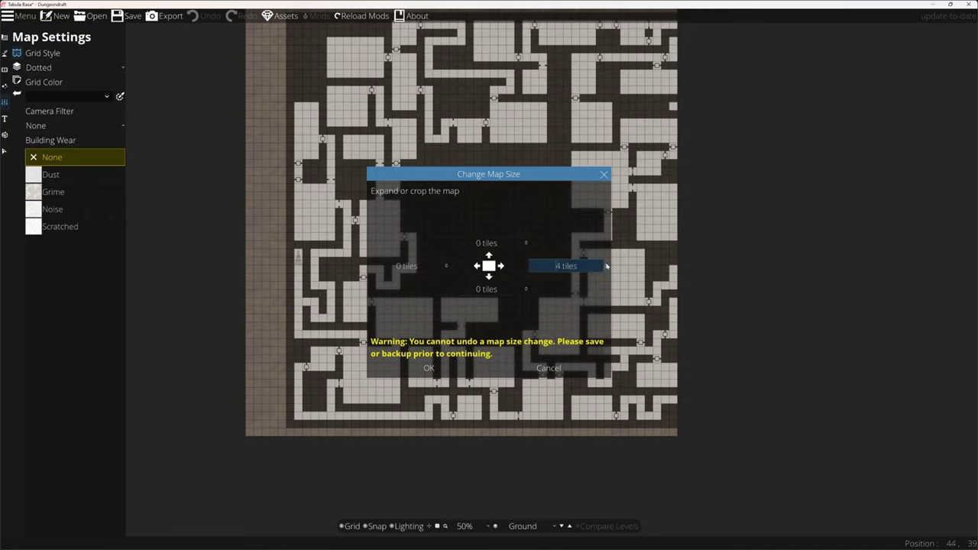
click(460, 369)
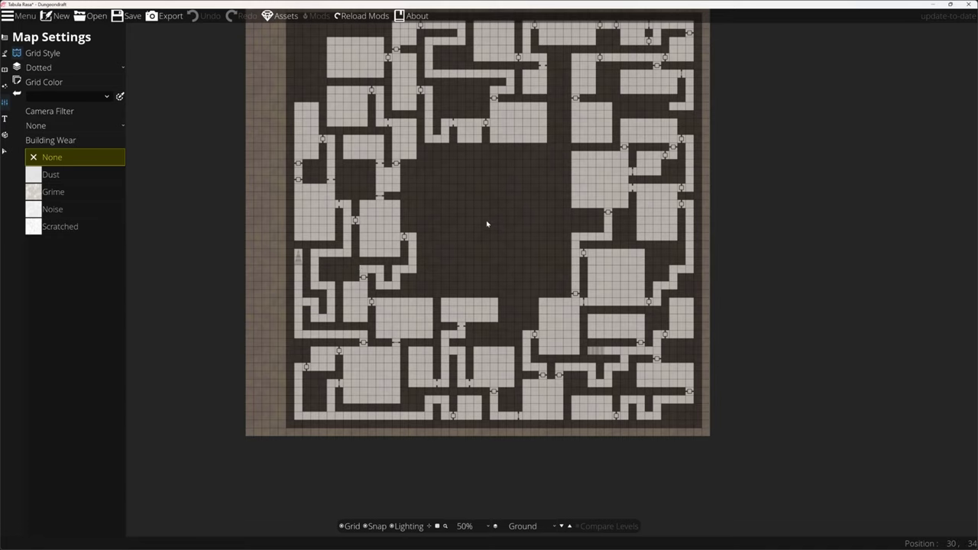
scroll(499, 100, down, 1)
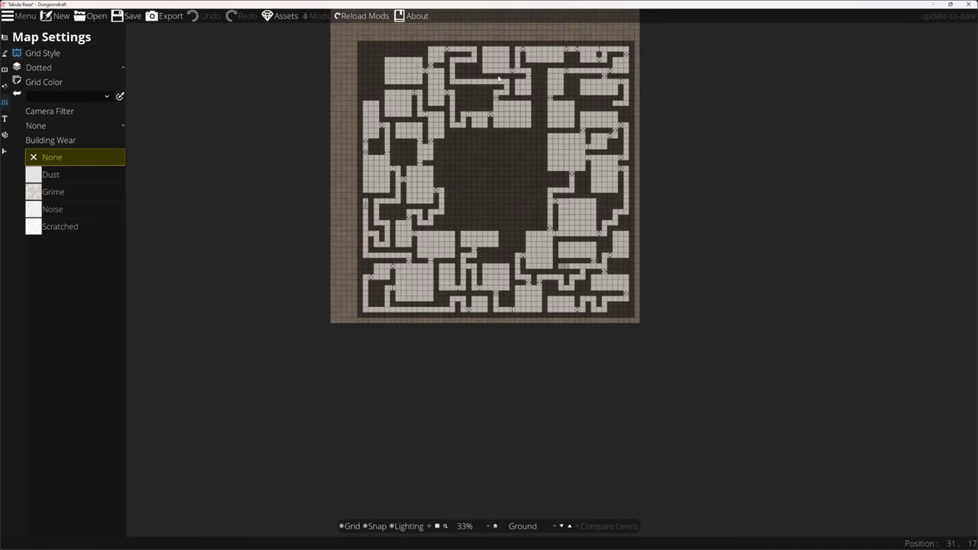
scroll(479, 127, down, 1)
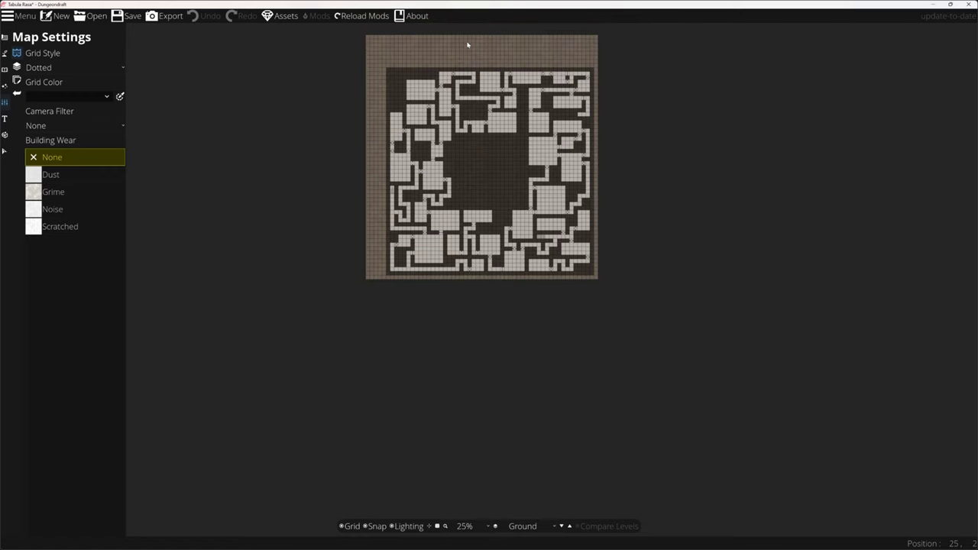
scroll(466, 44, up, 2)
scroll(605, 515, down, 1)
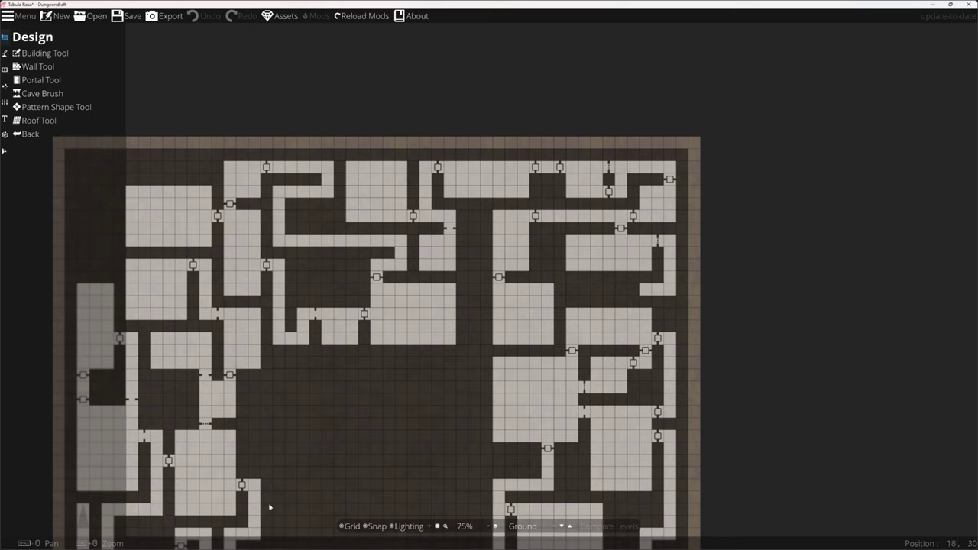
scroll(257, 500, down, 1)
scroll(503, 251, down, 1)
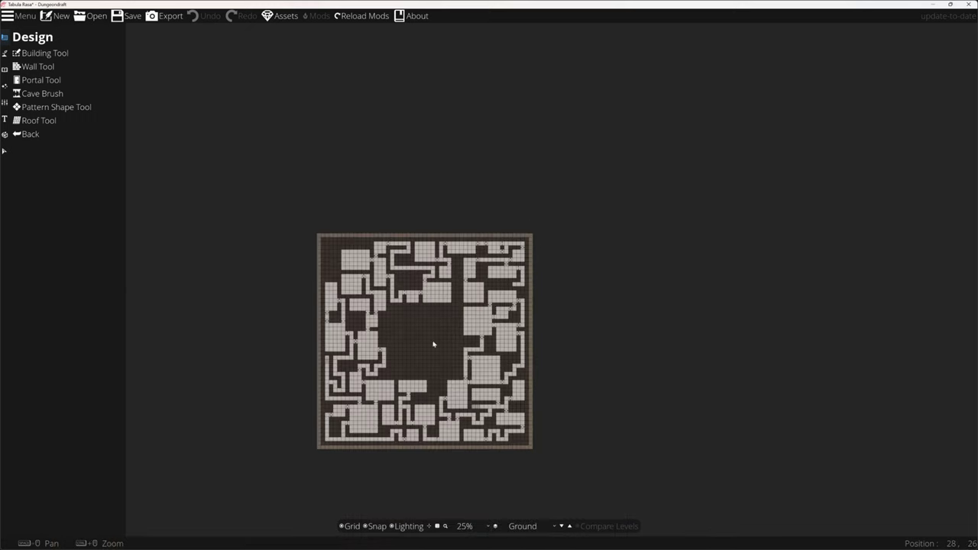
scroll(432, 343, up, 2)
scroll(421, 326, down, 1)
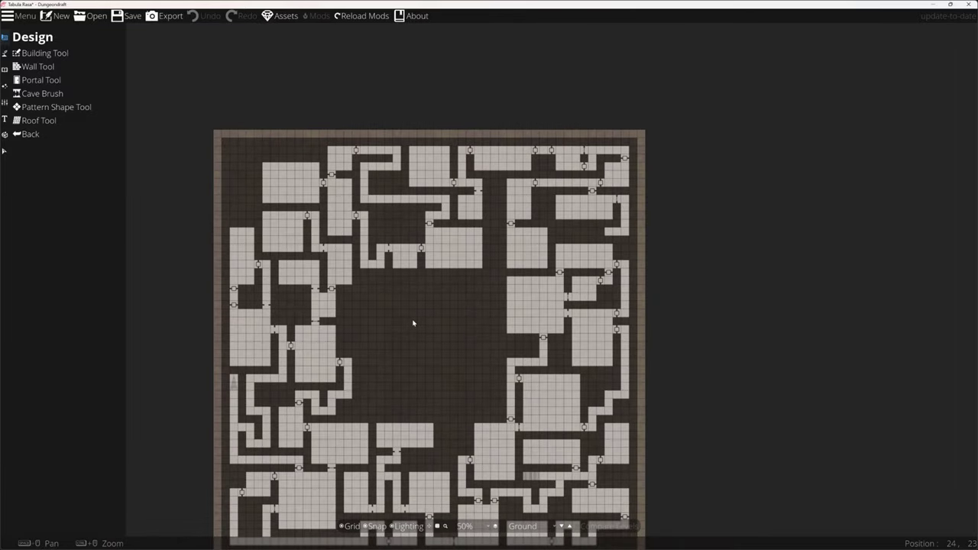
scroll(414, 323, up, 1)
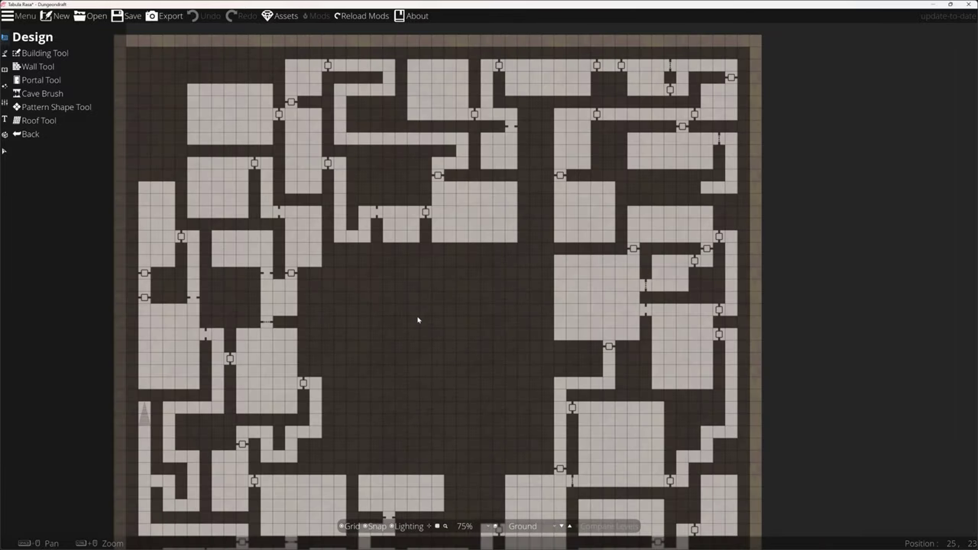
Step: Activate the Building Tool with the Stone 09 wall style
click(36, 54)
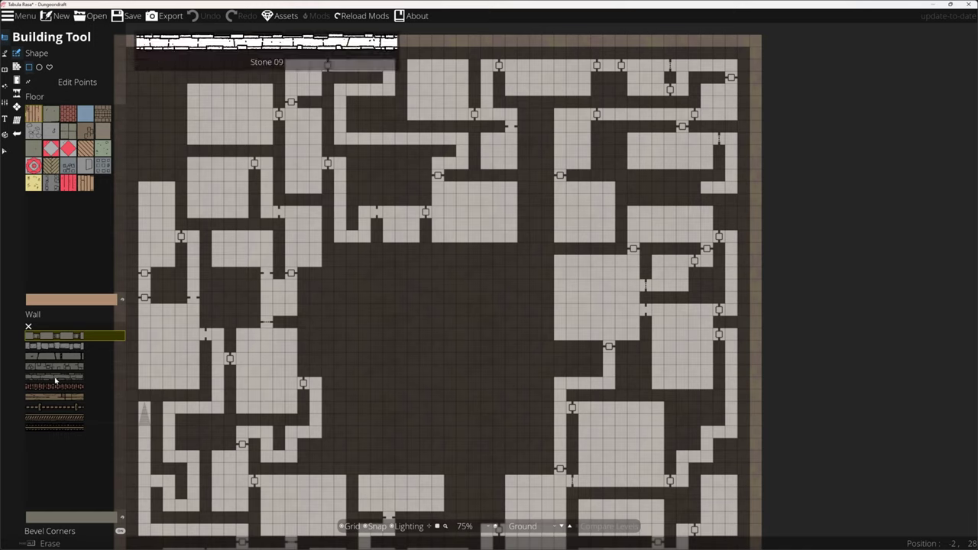
click(54, 376)
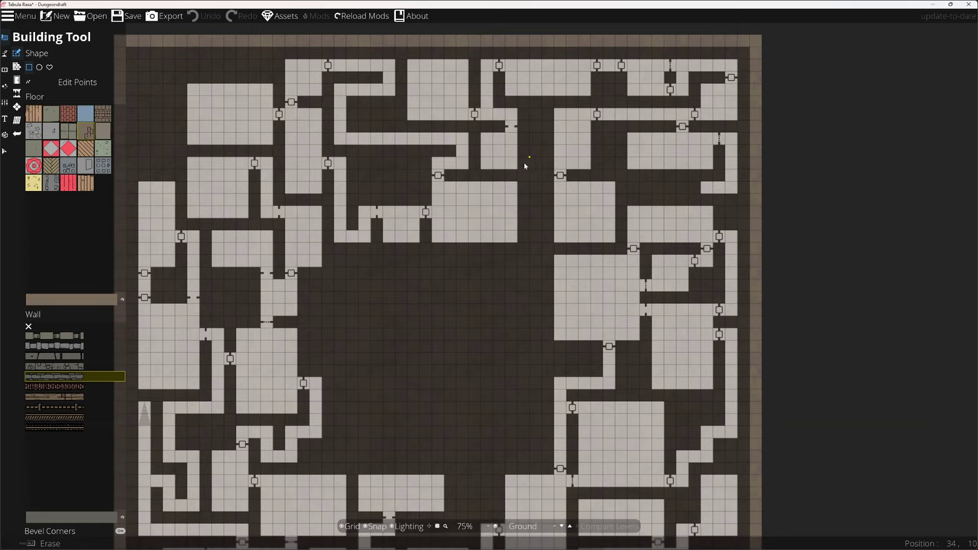
scroll(505, 121, up, 2)
scroll(505, 121, up, 3)
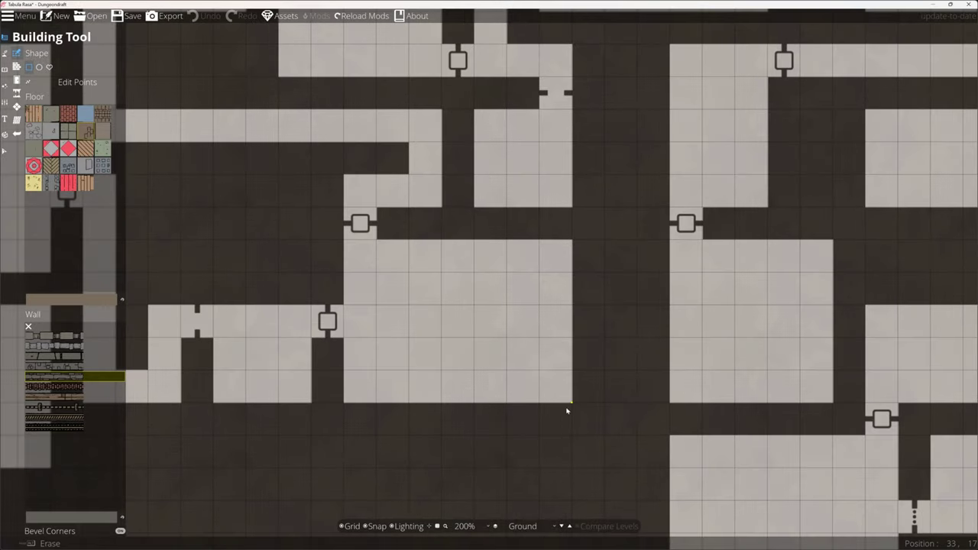
Step: Build the main room, its left corridor, the section below and a room above as walled rooms
click(349, 245)
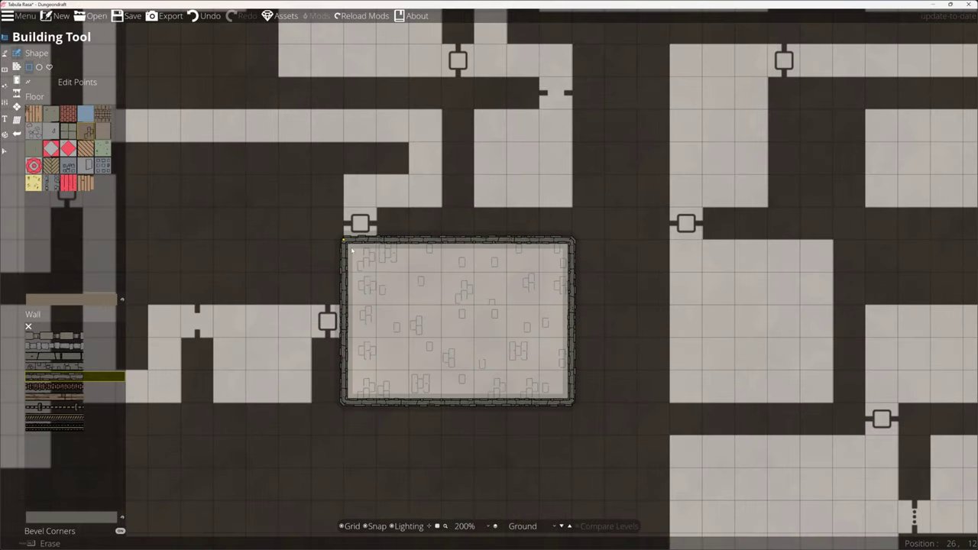
drag(343, 313, 153, 337)
drag(213, 339, 311, 411)
drag(345, 243, 178, 126)
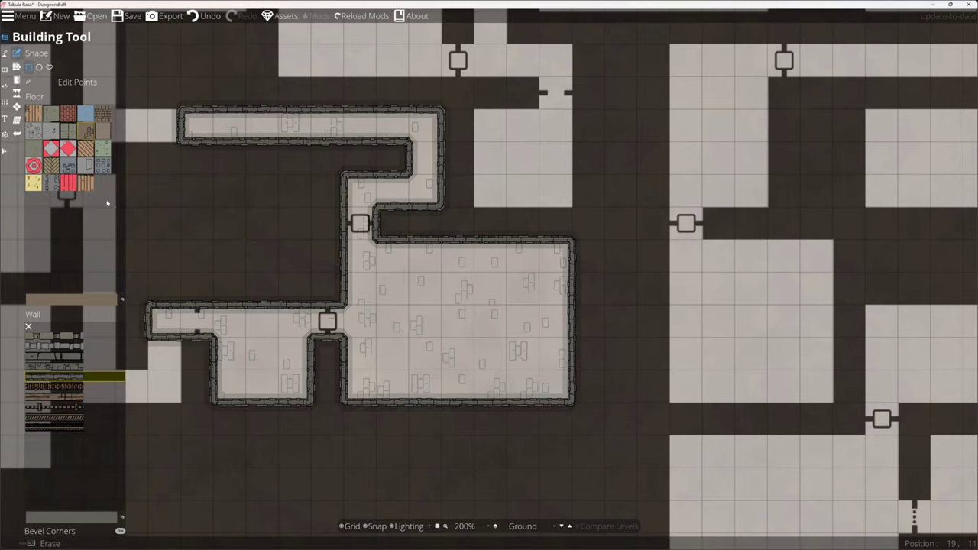
Step: Draw a wall from the room's left edge up to the main room's top wall
click(4, 79)
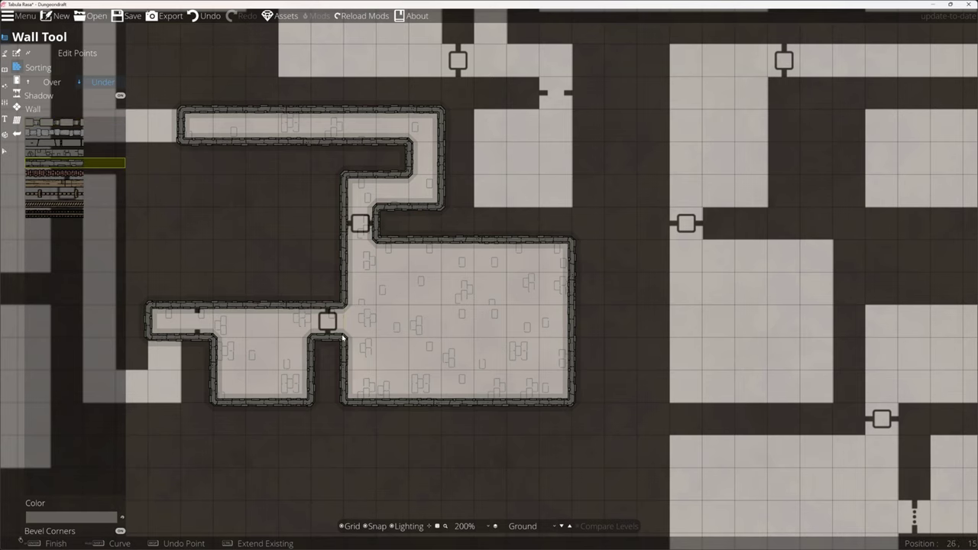
click(343, 337)
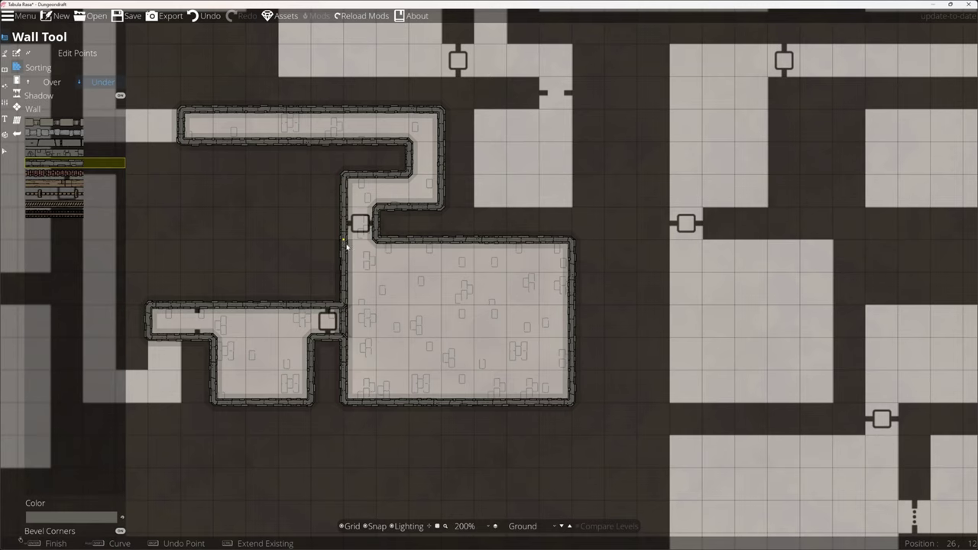
click(373, 240)
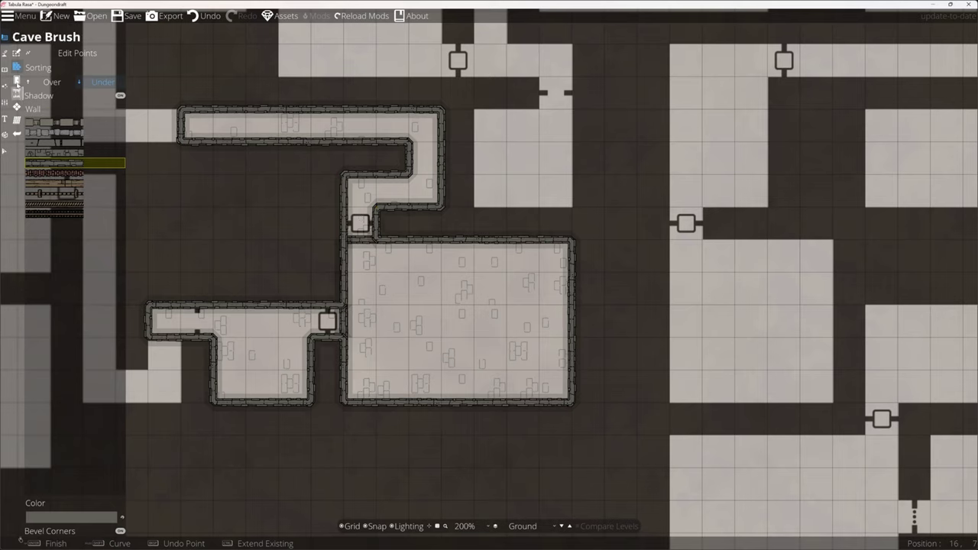
Step: Place a door where the left wing meets the main room
click(17, 82)
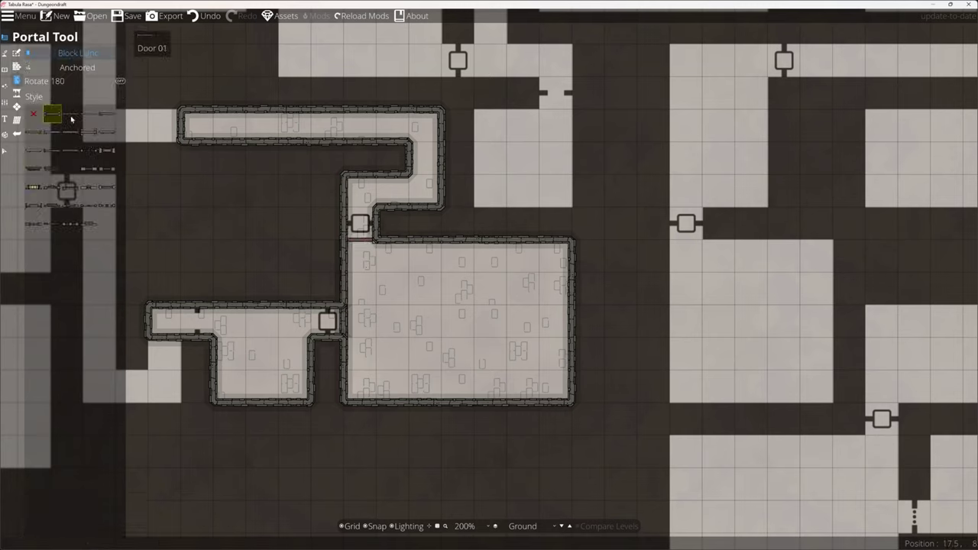
click(90, 133)
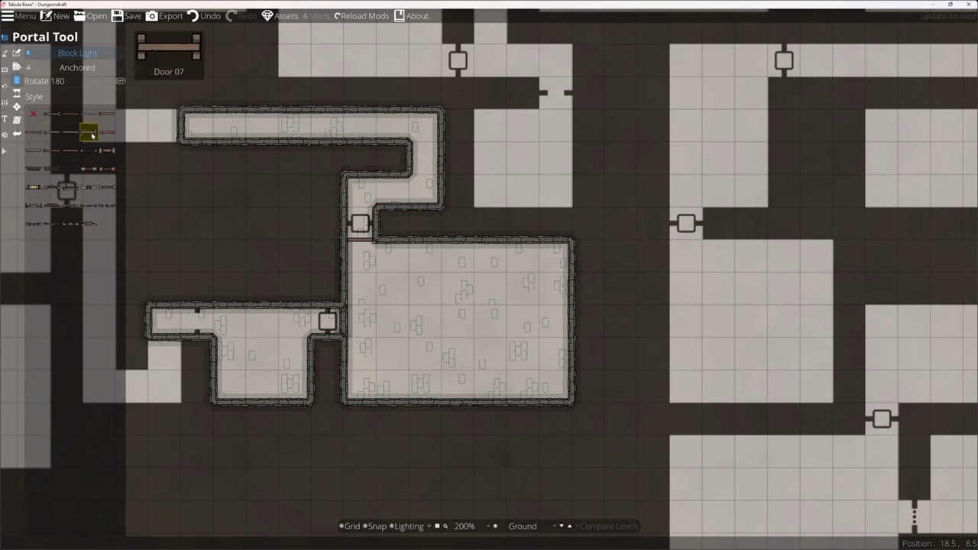
click(344, 321)
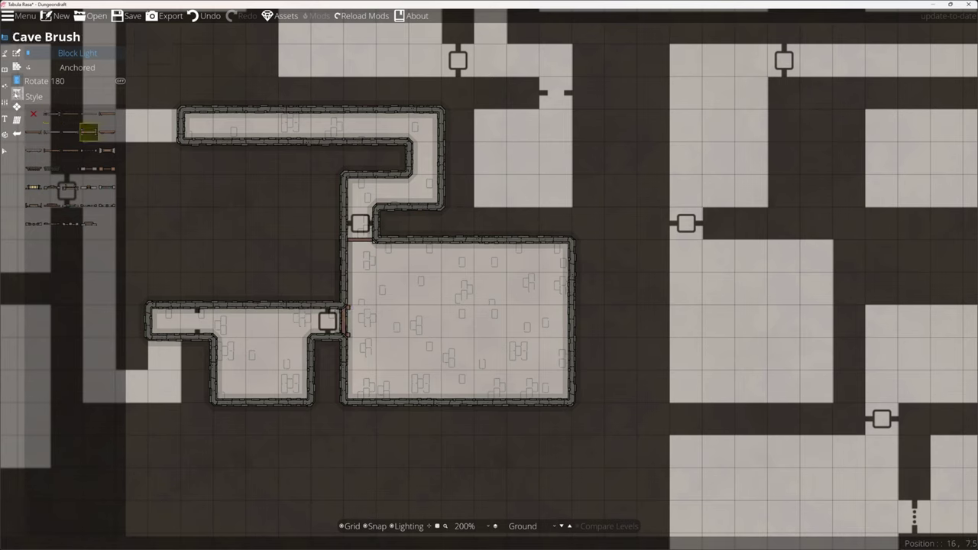
click(6, 56)
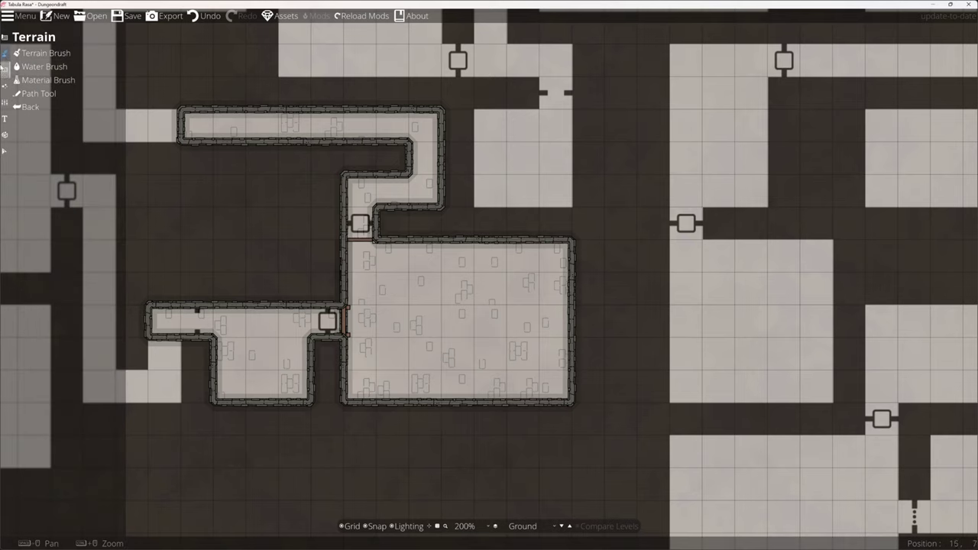
Step: Place a red stain in the room's upper-right corner and Toy 02 in the left corridor
click(7, 74)
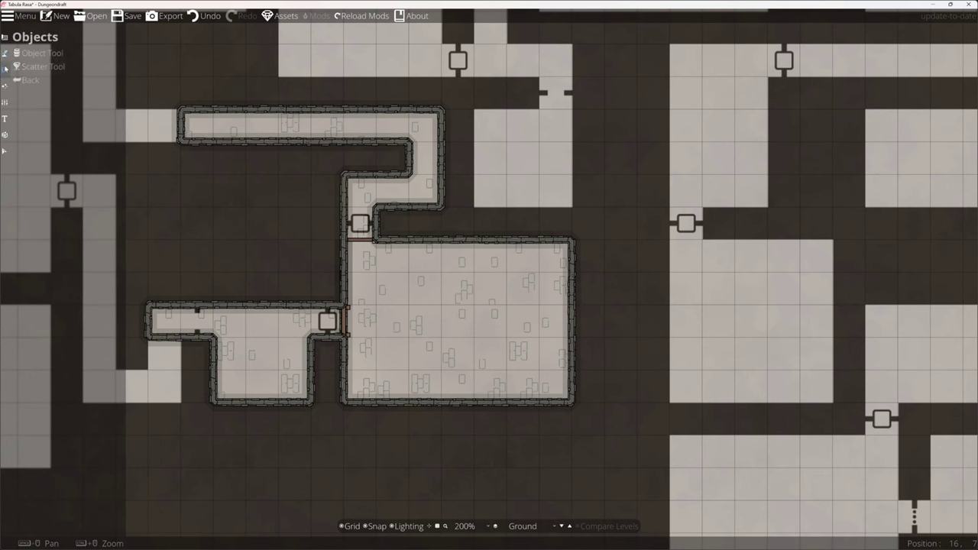
click(6, 56)
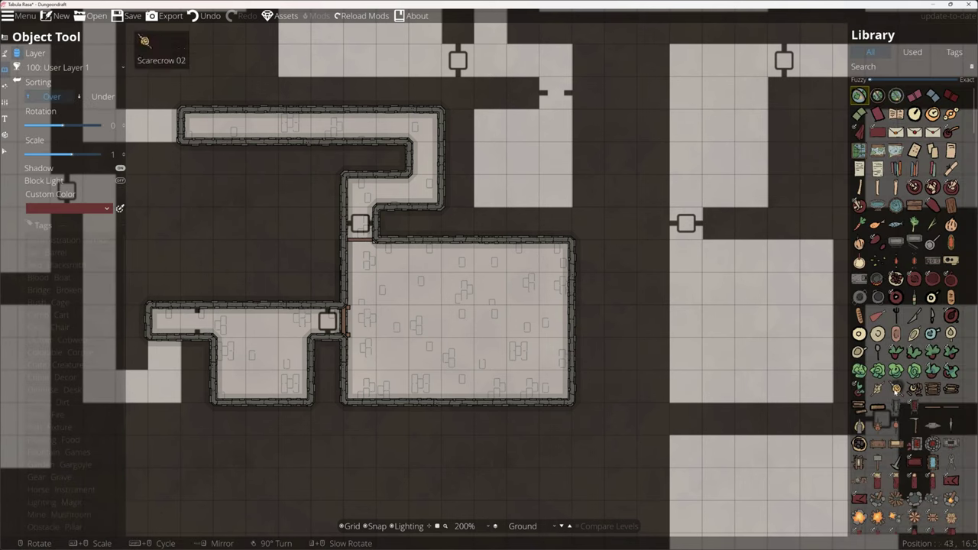
scroll(890, 359, down, 5)
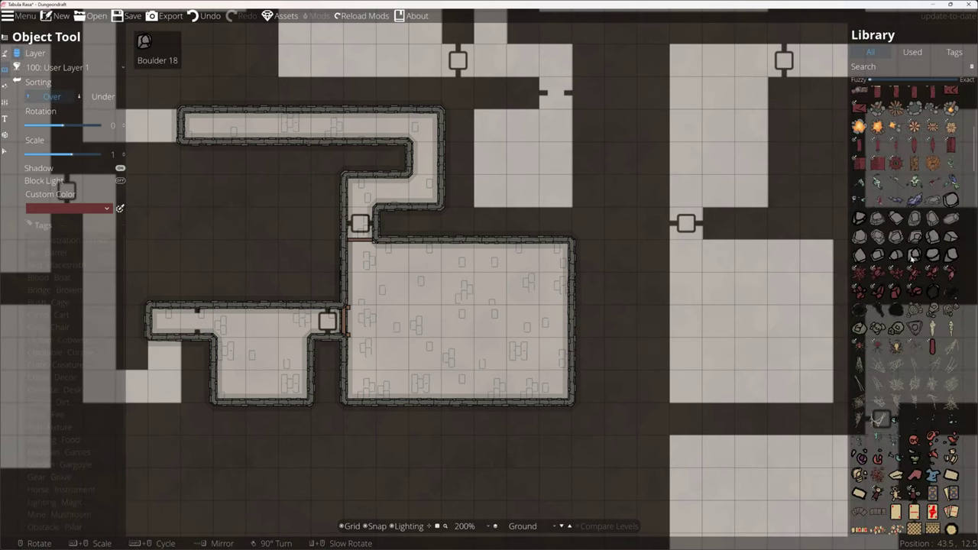
scroll(874, 309, down, 1)
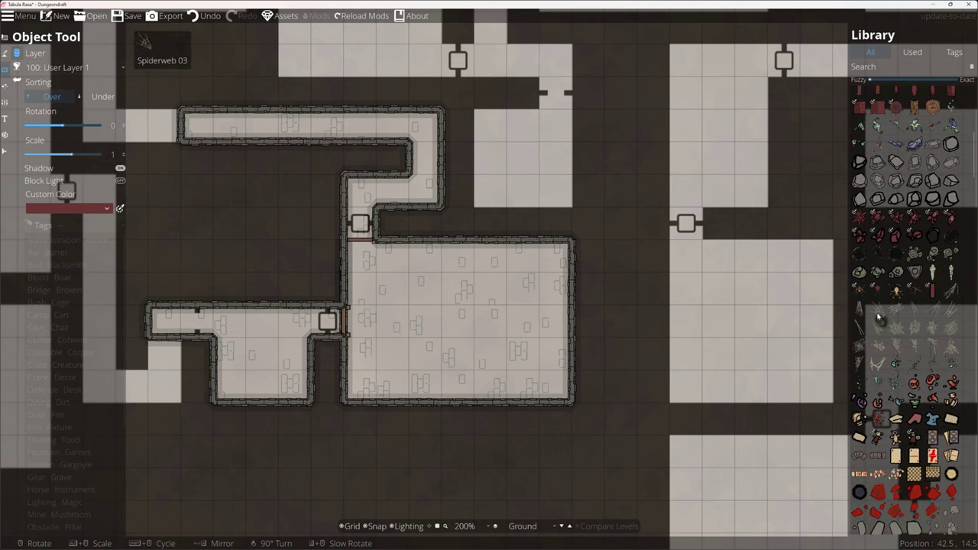
scroll(700, 354, up, 6)
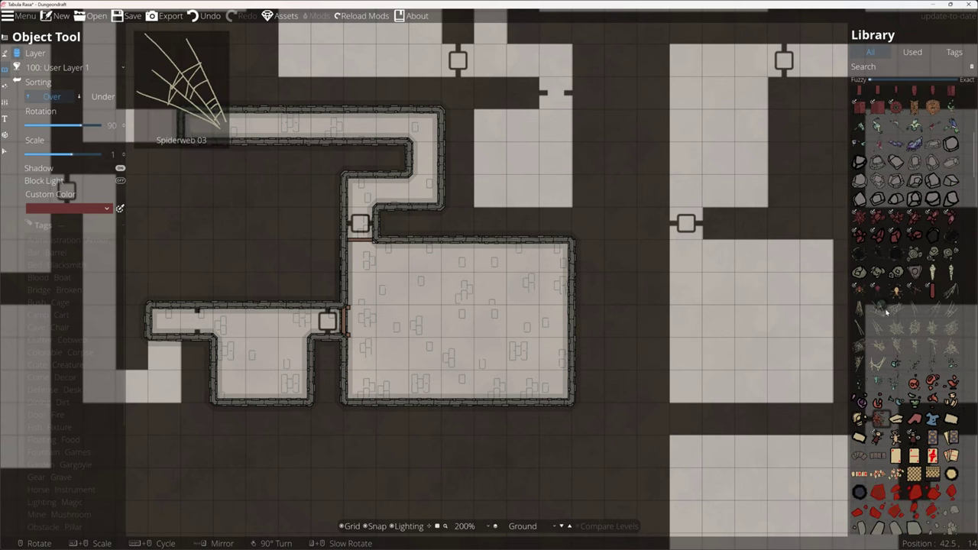
click(877, 310)
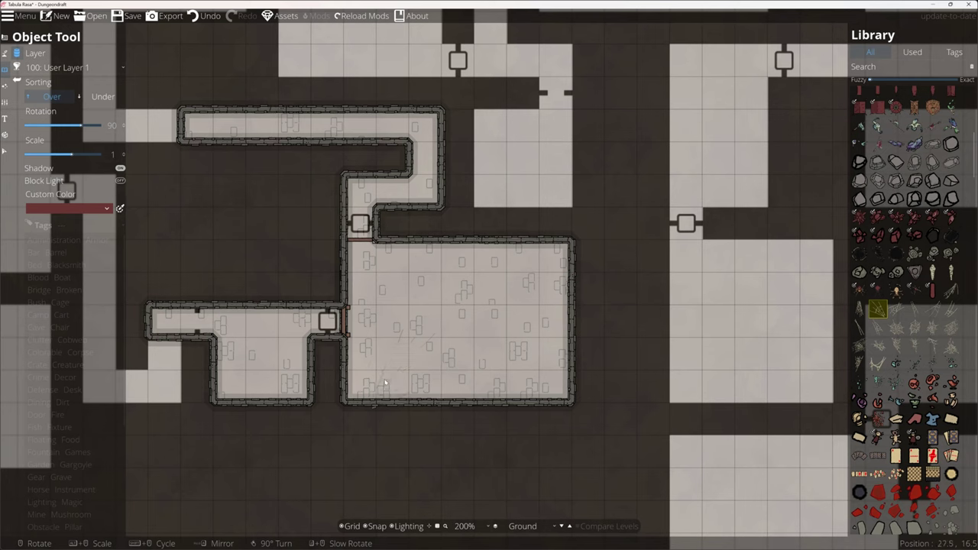
click(878, 493)
click(556, 254)
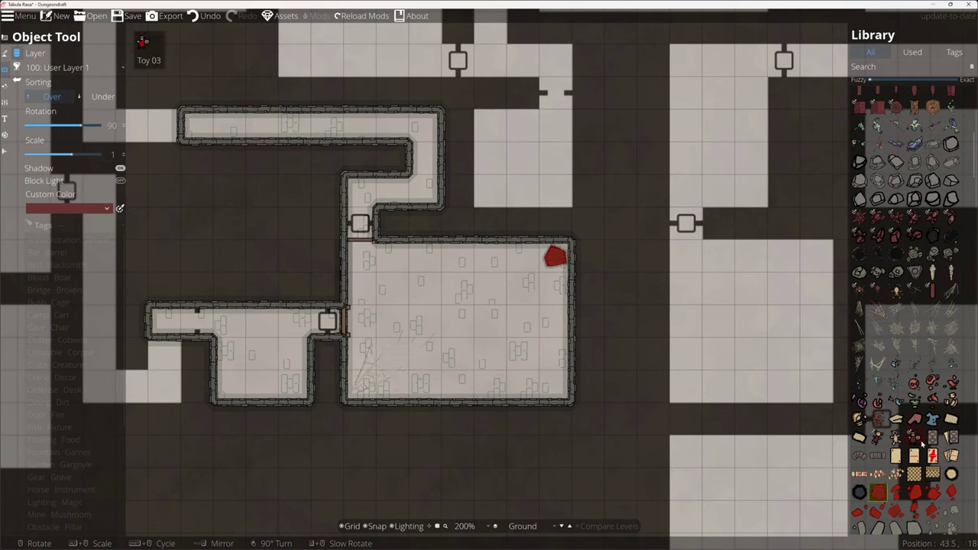
click(895, 436)
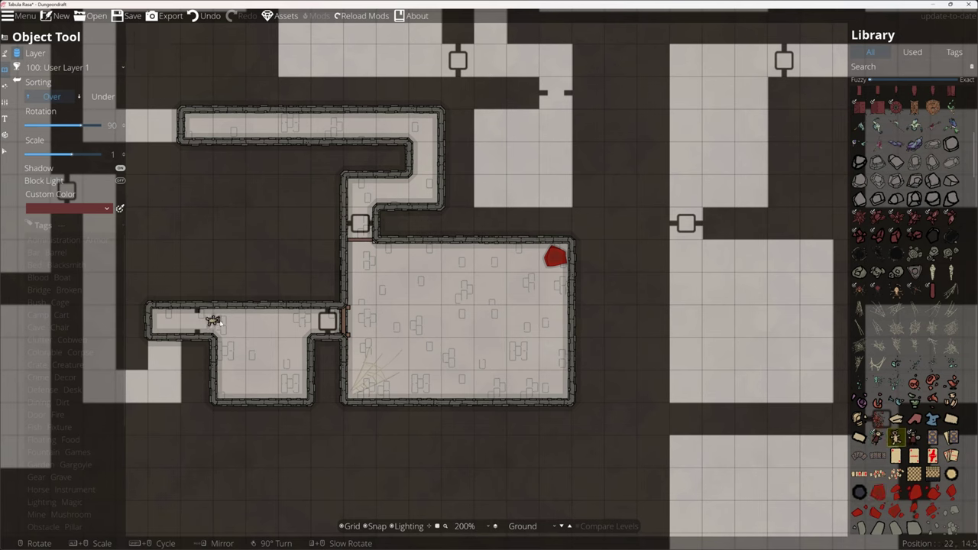
click(163, 321)
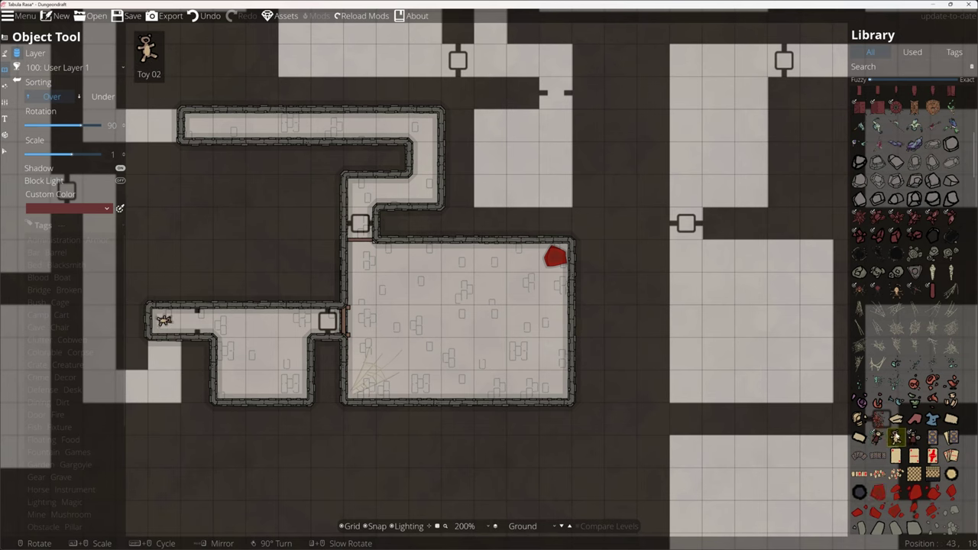
Step: Add a treasure chest by the stain, a harp near the top wall, and a red armchair lower-right
scroll(912, 394, down, 6)
scroll(913, 393, down, 5)
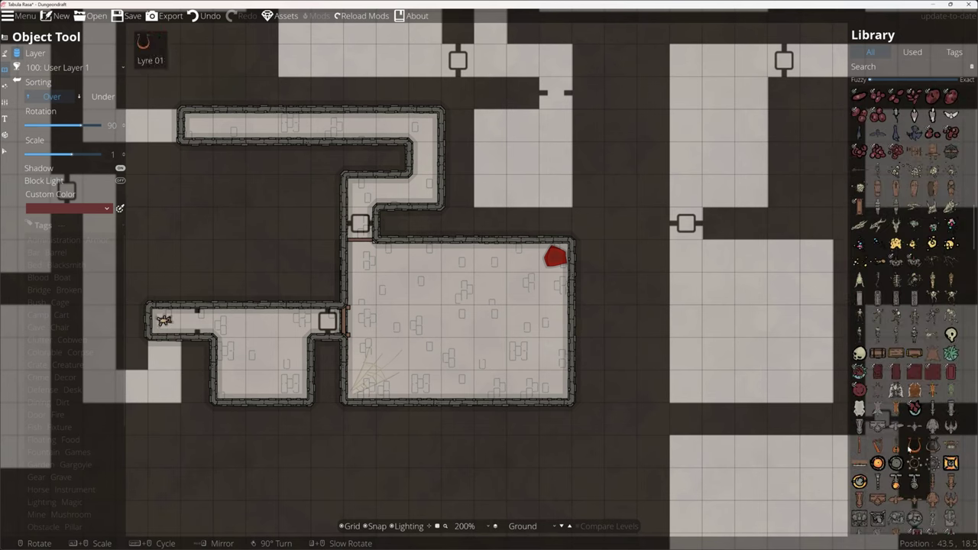
click(877, 353)
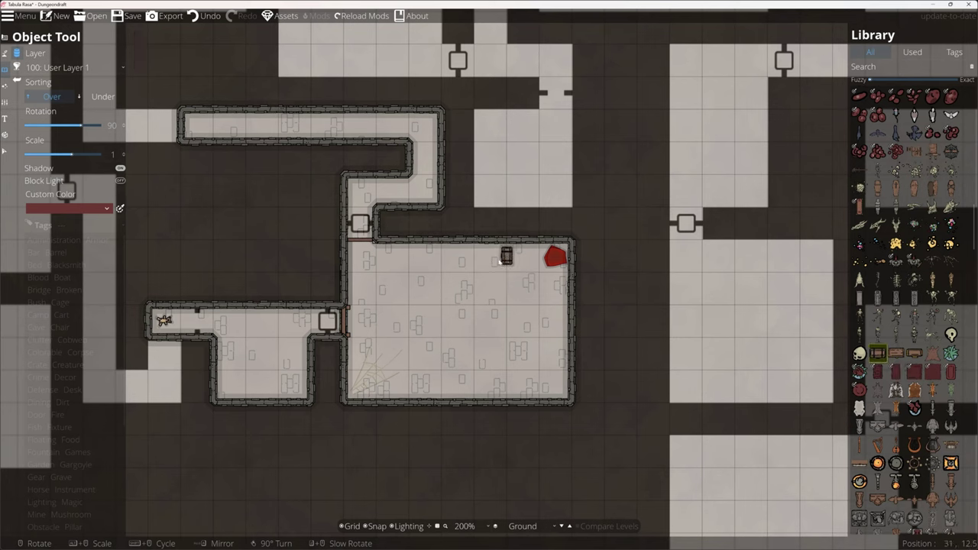
scroll(490, 256, down, 6)
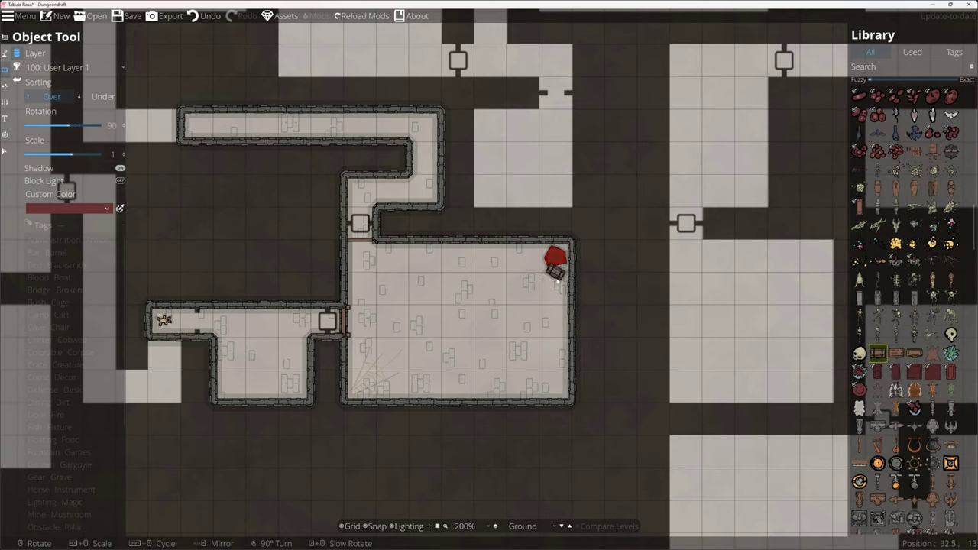
scroll(556, 268, up, 2)
click(555, 269)
scroll(913, 481, down, 3)
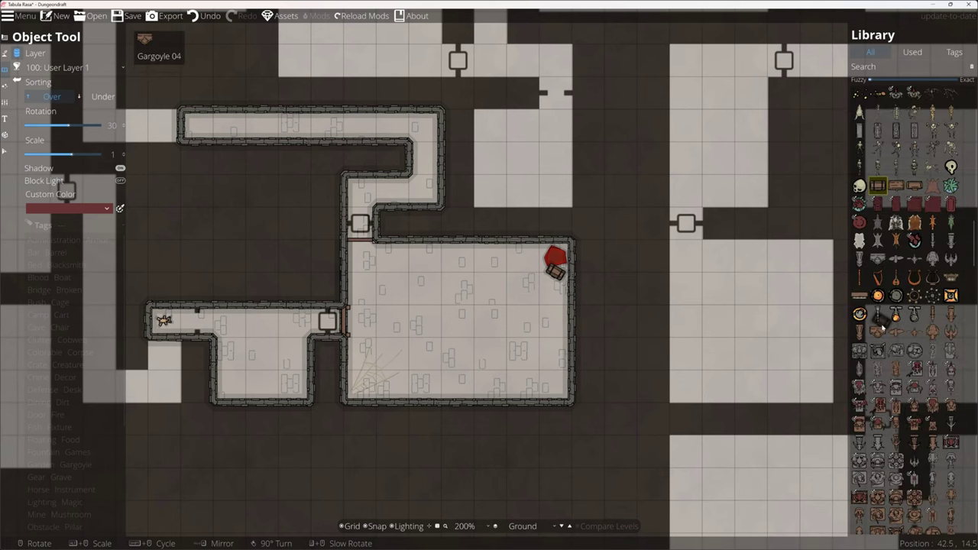
click(877, 278)
click(424, 260)
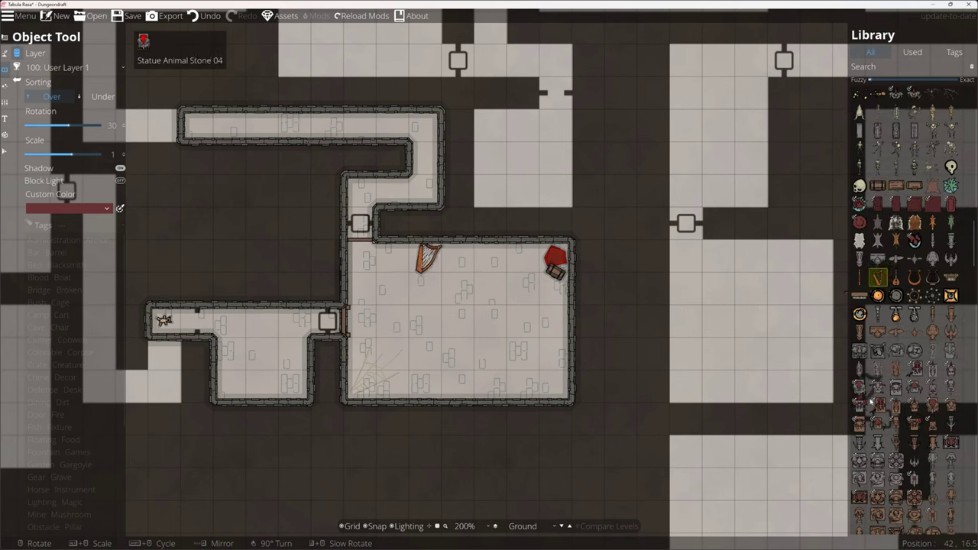
scroll(890, 389, down, 5)
scroll(912, 433, down, 2)
click(877, 360)
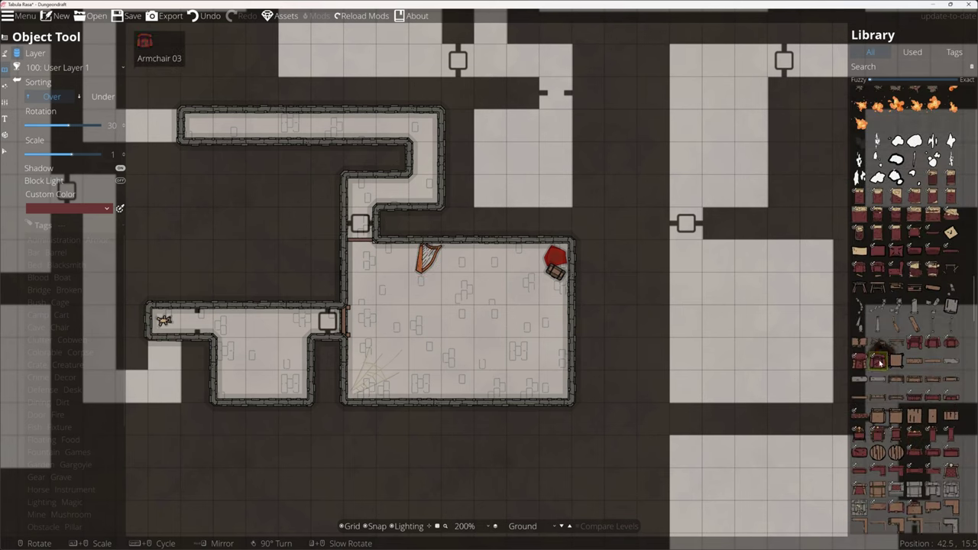
scroll(555, 388, up, 7)
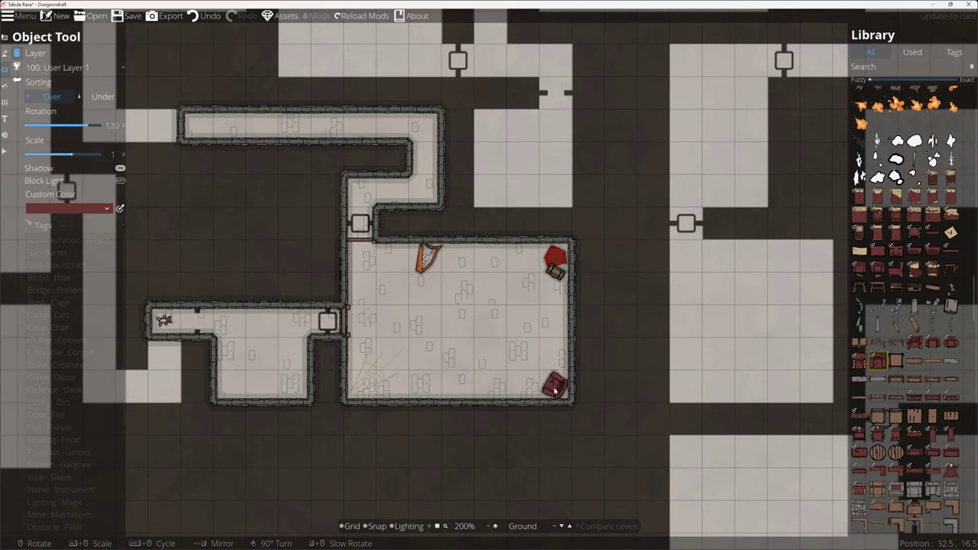
click(555, 388)
Step: Place a barrel at the room's centre and a wooden crate to its right
click(877, 453)
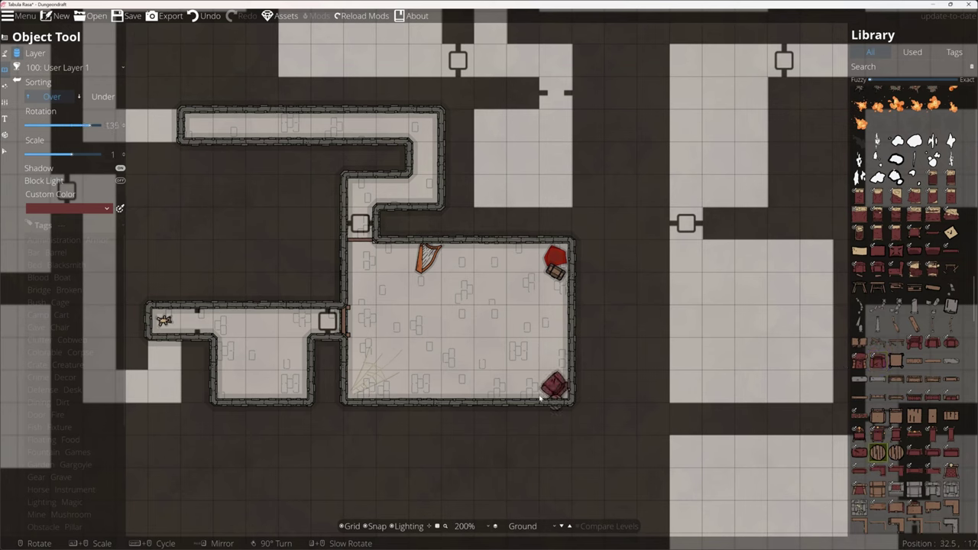
click(457, 321)
click(915, 415)
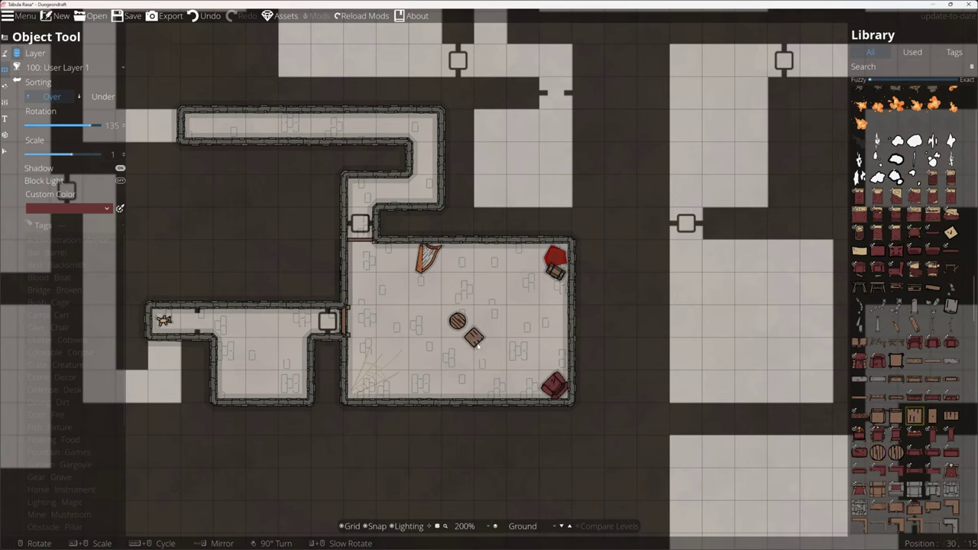
click(525, 326)
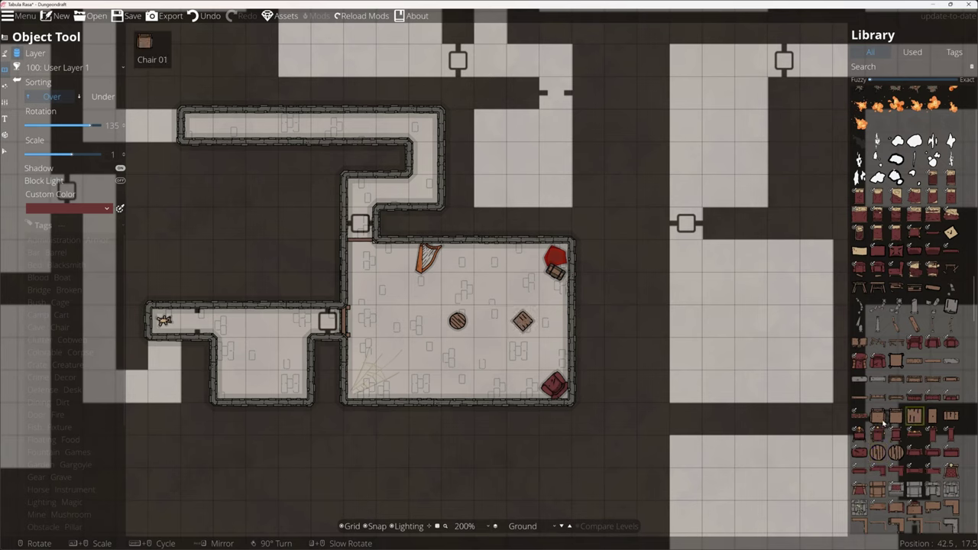
scroll(909, 367, down, 4)
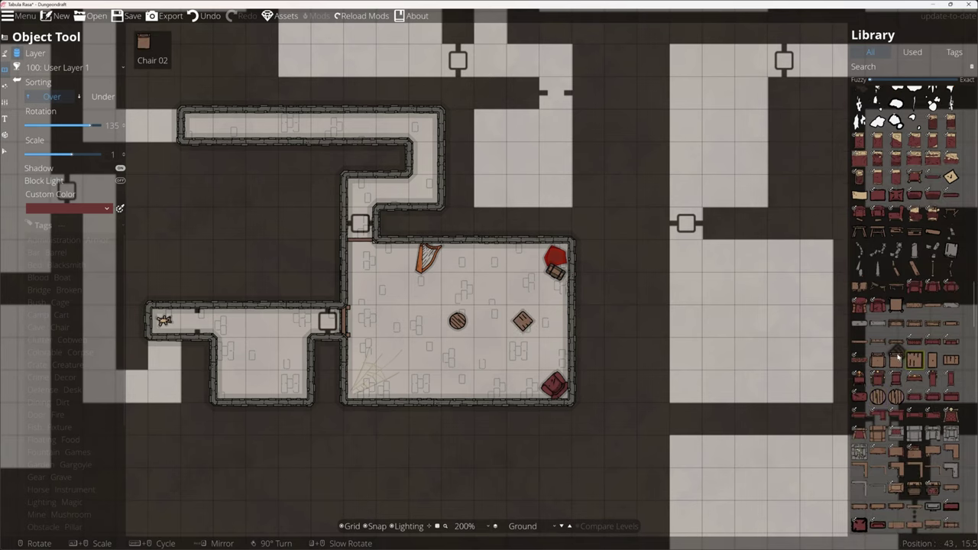
scroll(903, 345, down, 5)
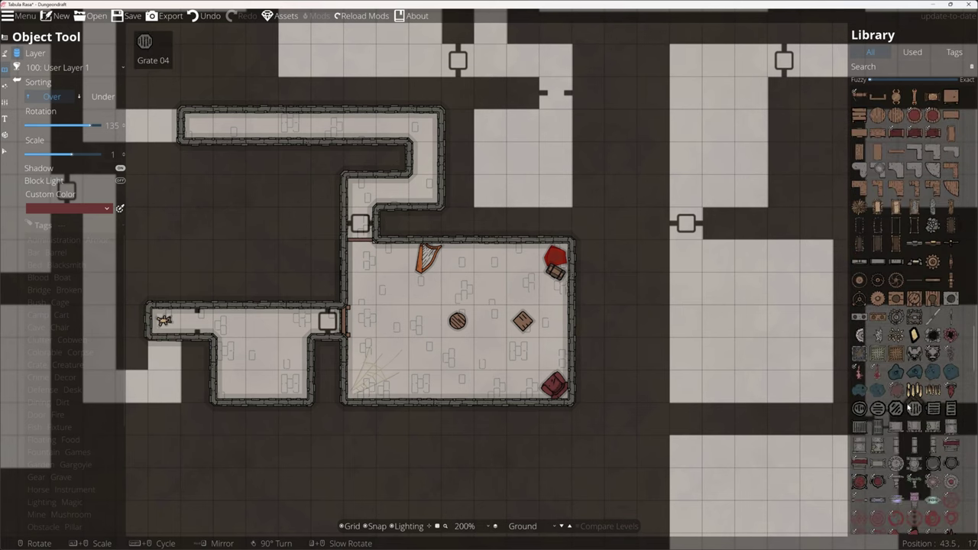
scroll(906, 443, down, 3)
scroll(908, 463, down, 3)
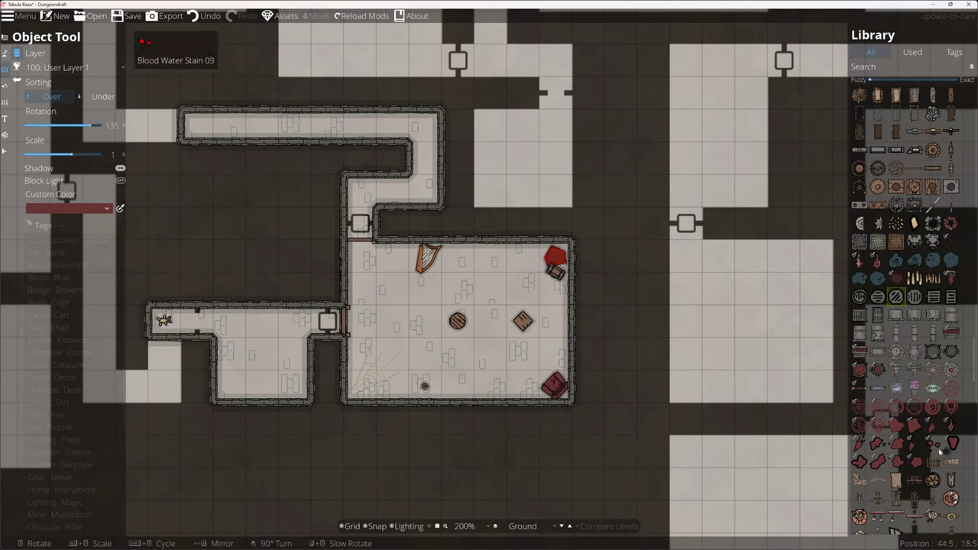
scroll(905, 458, down, 6)
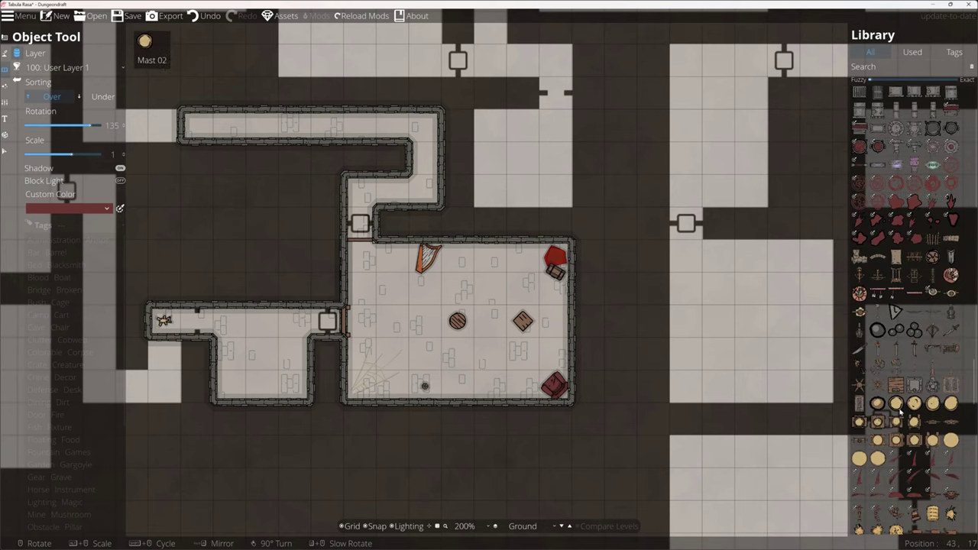
scroll(898, 447, down, 8)
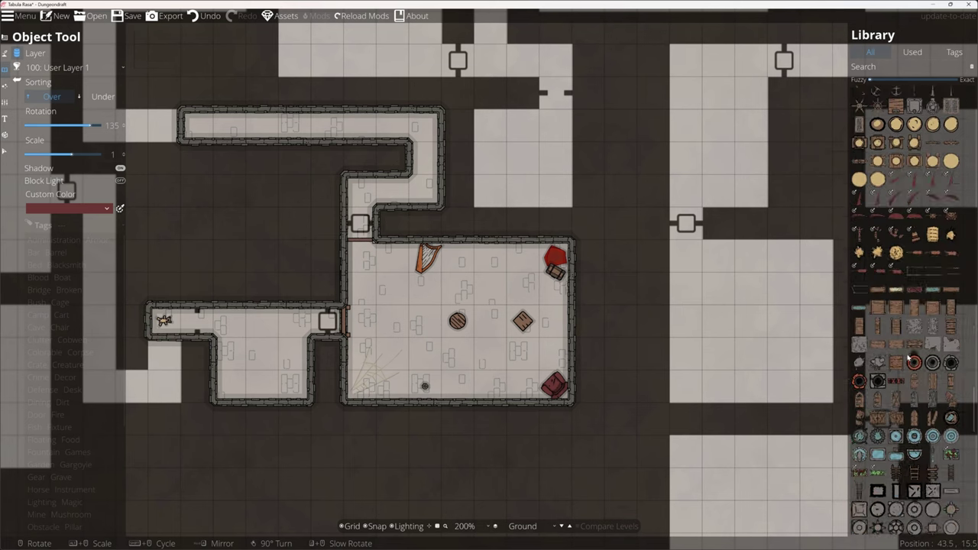
scroll(905, 346, down, 12)
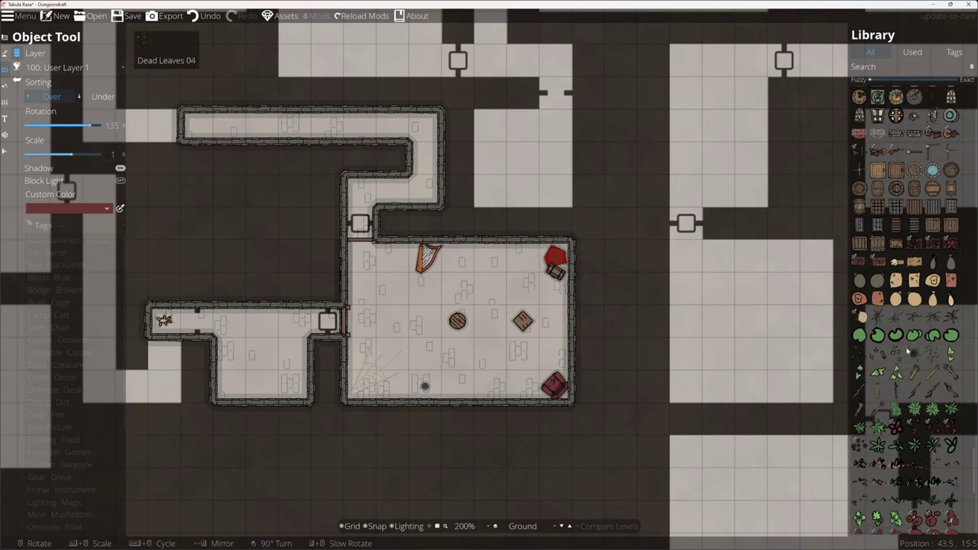
scroll(917, 321, up, 2)
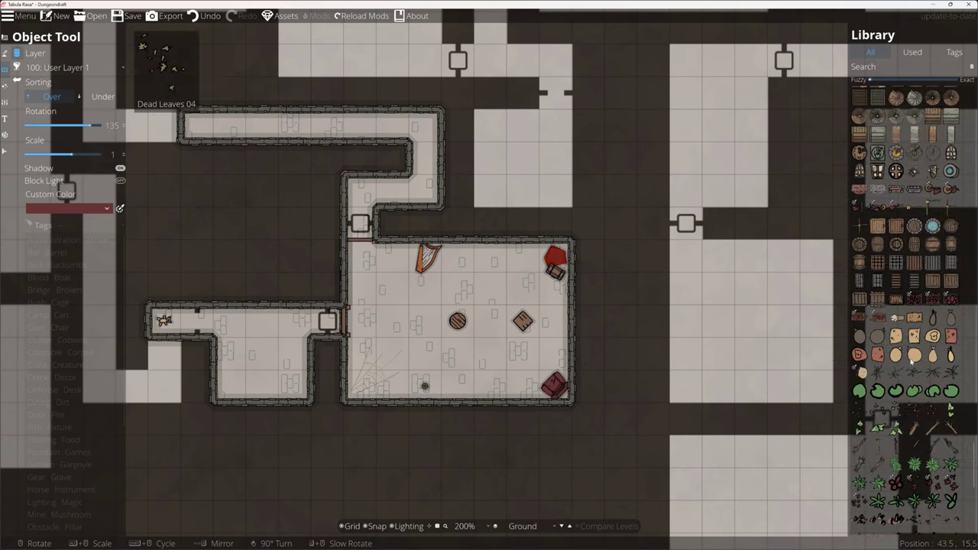
click(915, 300)
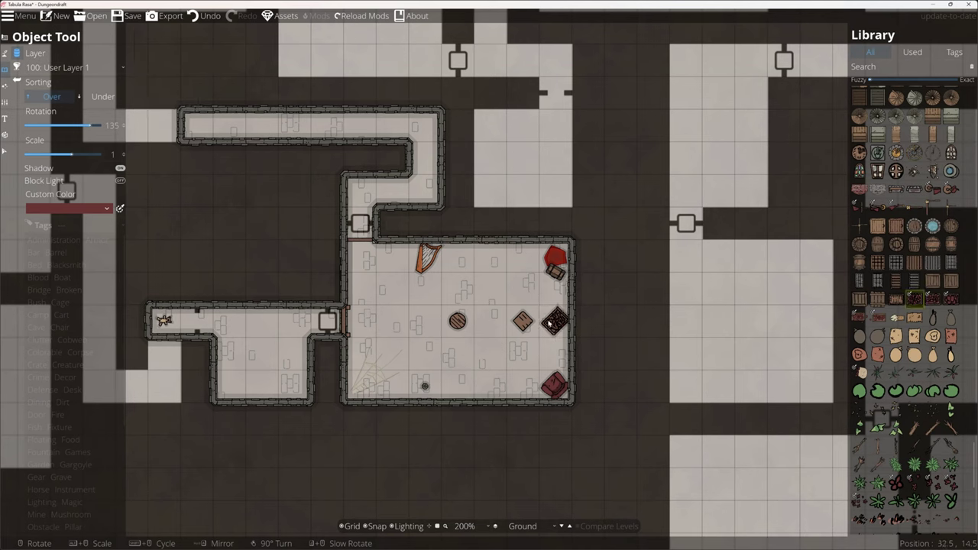
scroll(551, 323, down, 3)
Step: Place Fruit Box 02 on the room's right side and move the extra copy out of the room
click(548, 323)
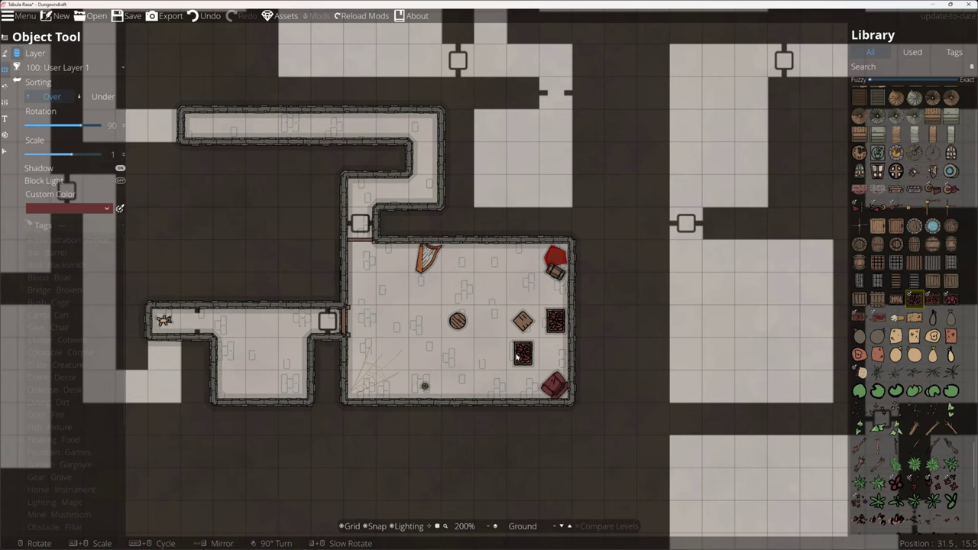
drag(517, 356, 260, 221)
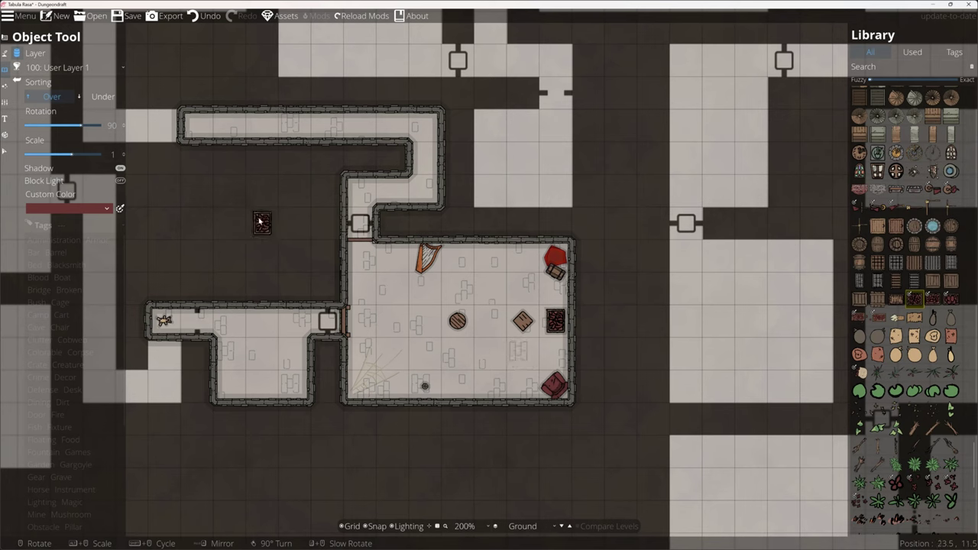
drag(259, 222, 314, 203)
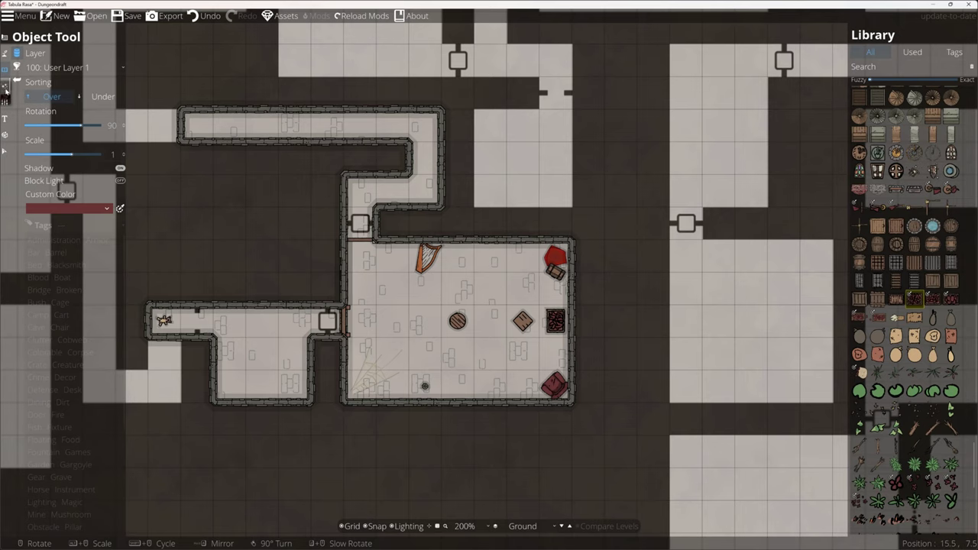
Step: Lower the light range to 1.2 and place a small warm light at the main room's bottom
click(5, 86)
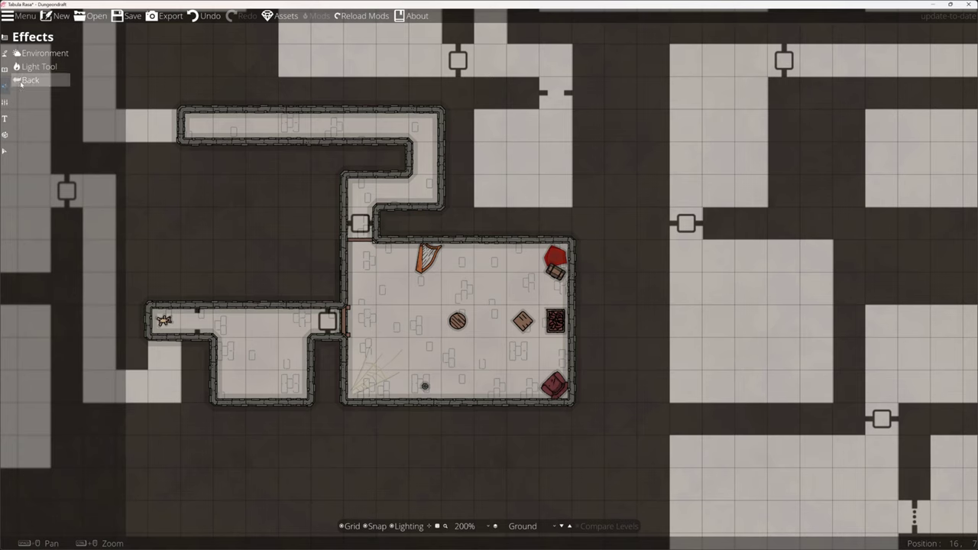
click(38, 67)
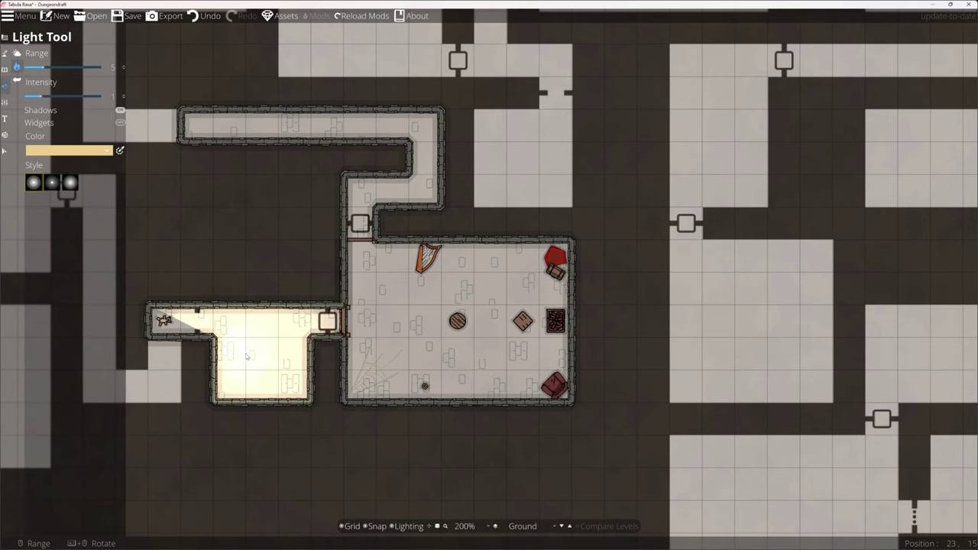
scroll(256, 372, down, 2)
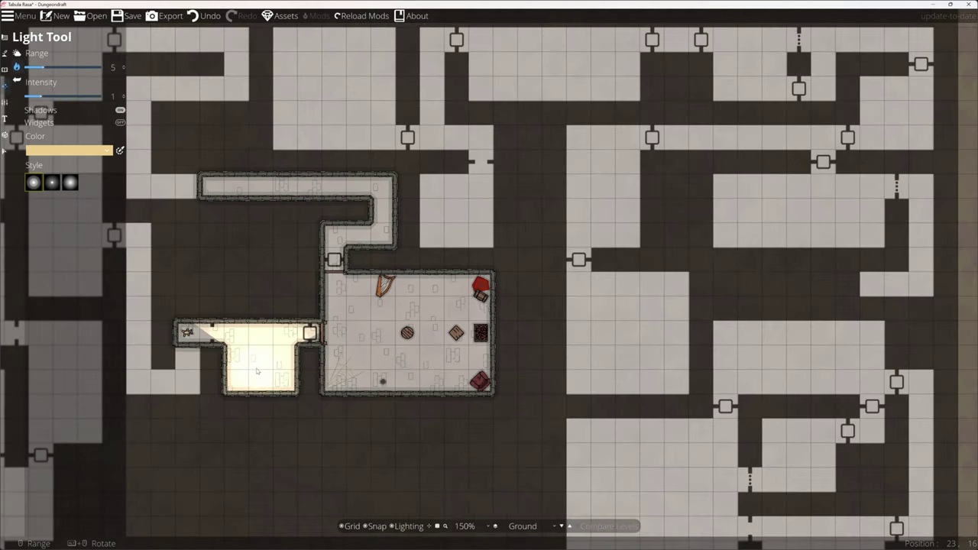
scroll(257, 372, down, 1)
scroll(257, 372, down, 20)
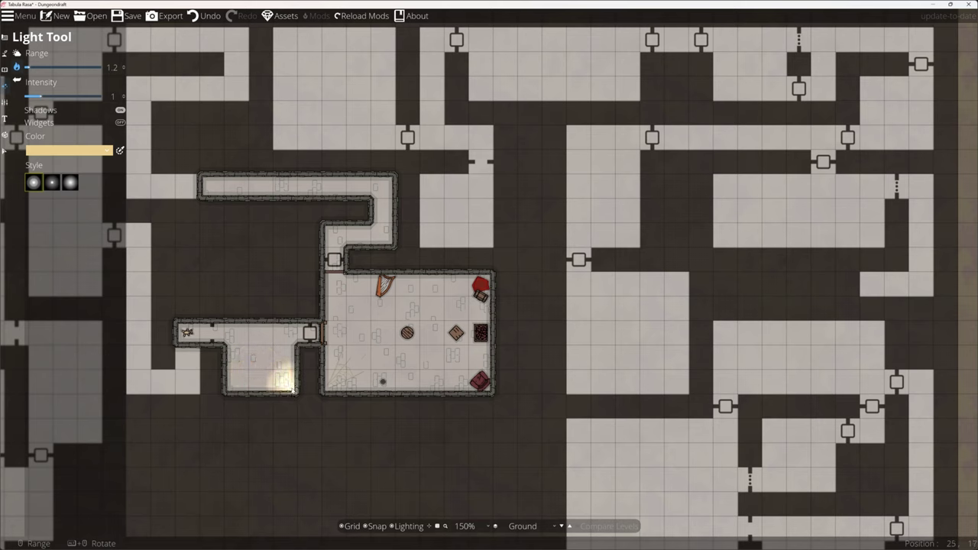
click(383, 382)
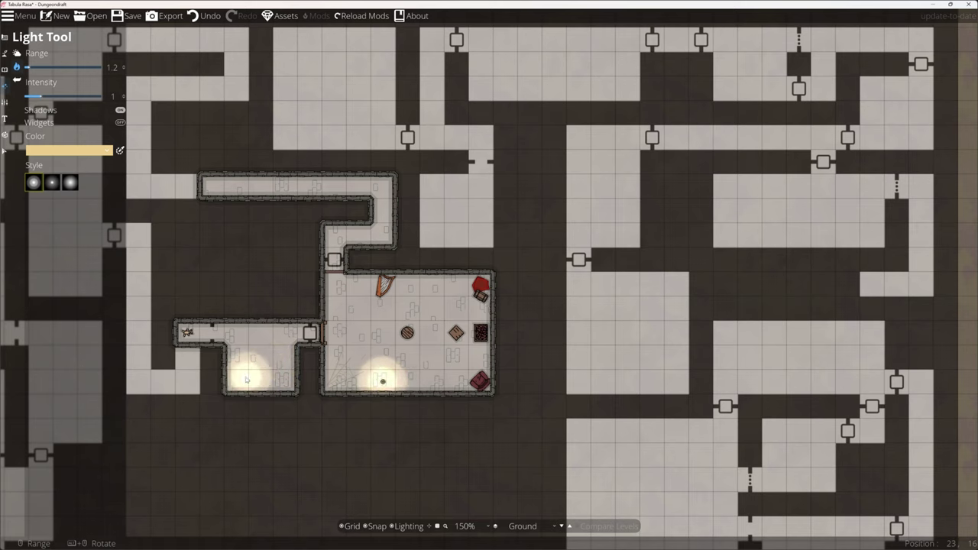
Step: Switch the light colour to green and place a small green light in the left room
mouse_move(68, 153)
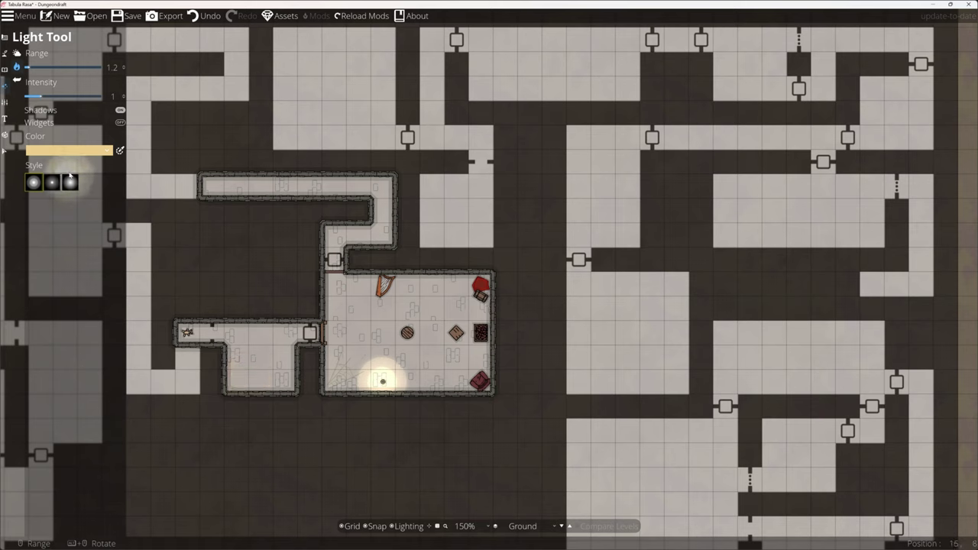
click(66, 162)
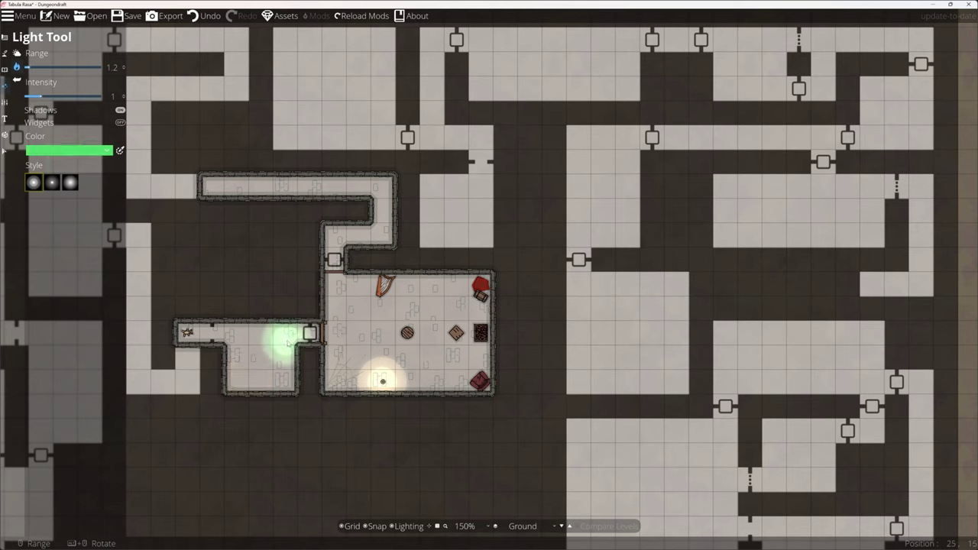
click(250, 373)
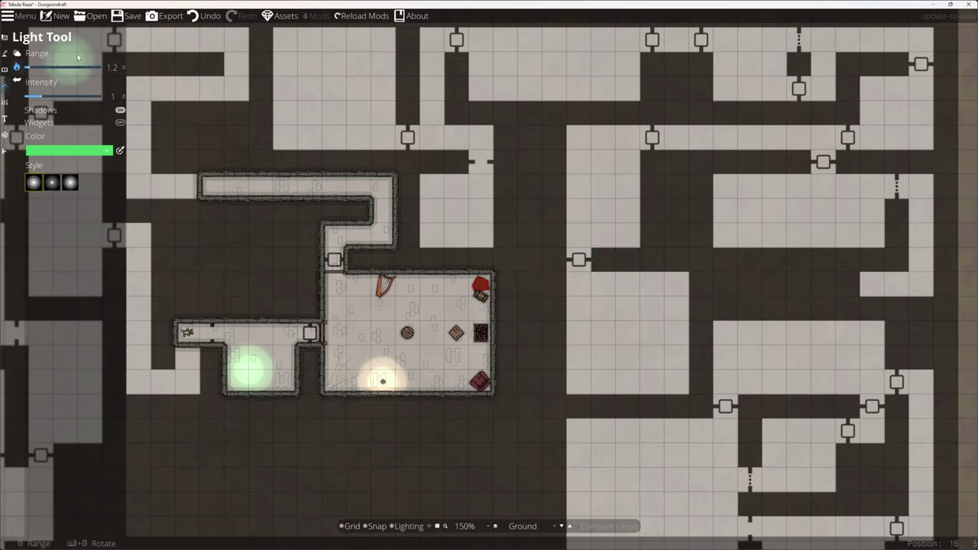
Step: Export the dungeon in Universal VTT mode with Lighting enabled, save the file, and close Export Options
click(164, 15)
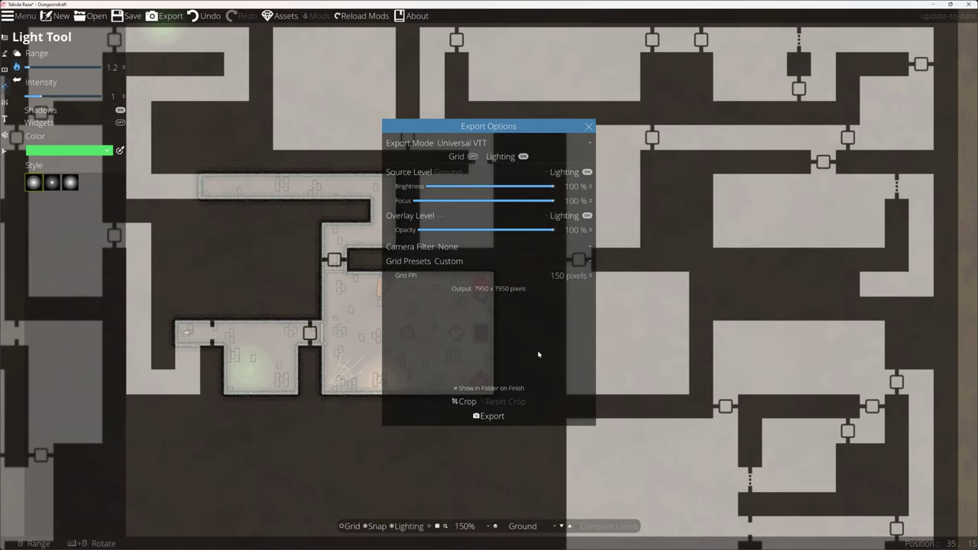
click(488, 416)
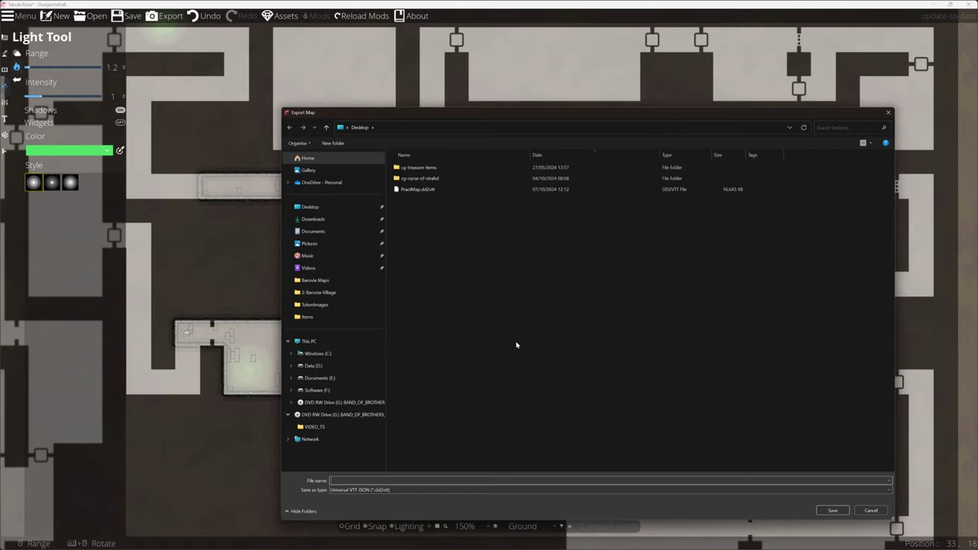
text(Tin)
click(832, 511)
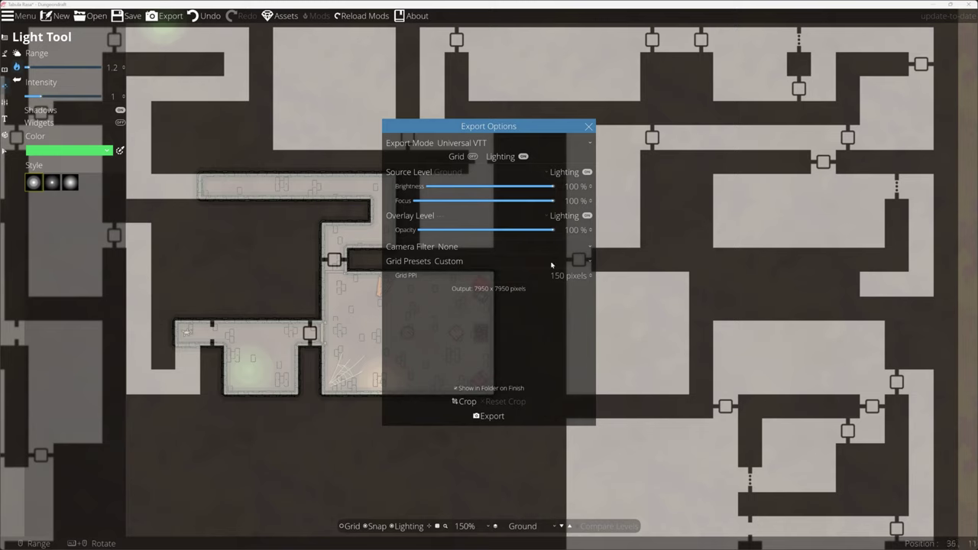
click(589, 128)
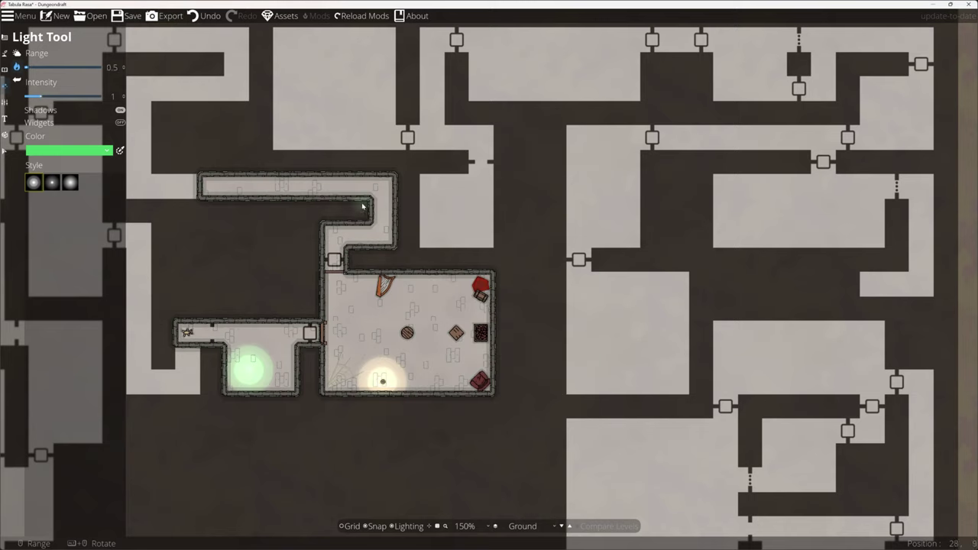
scroll(340, 185, up, 3)
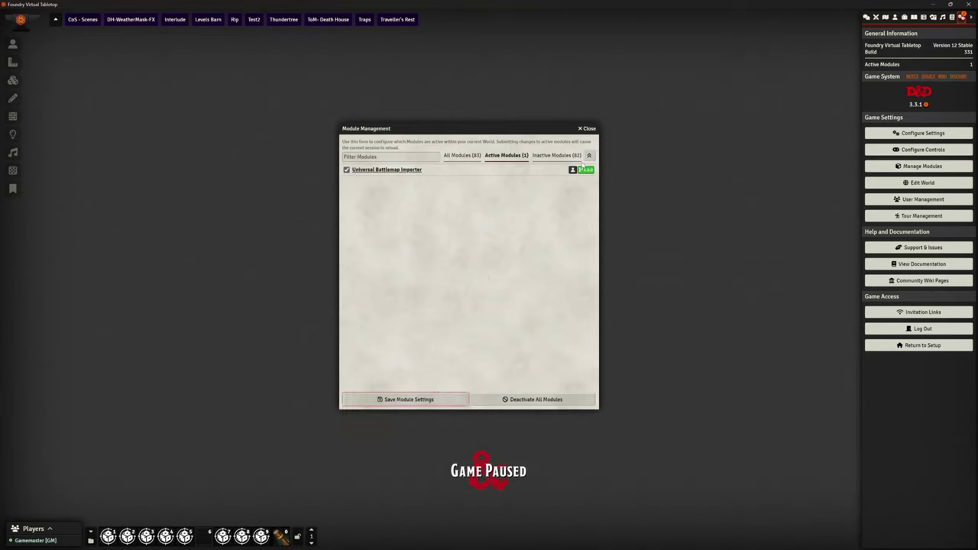
Step: Close Module Management and show the Scenes directory in the right sidebar
click(585, 128)
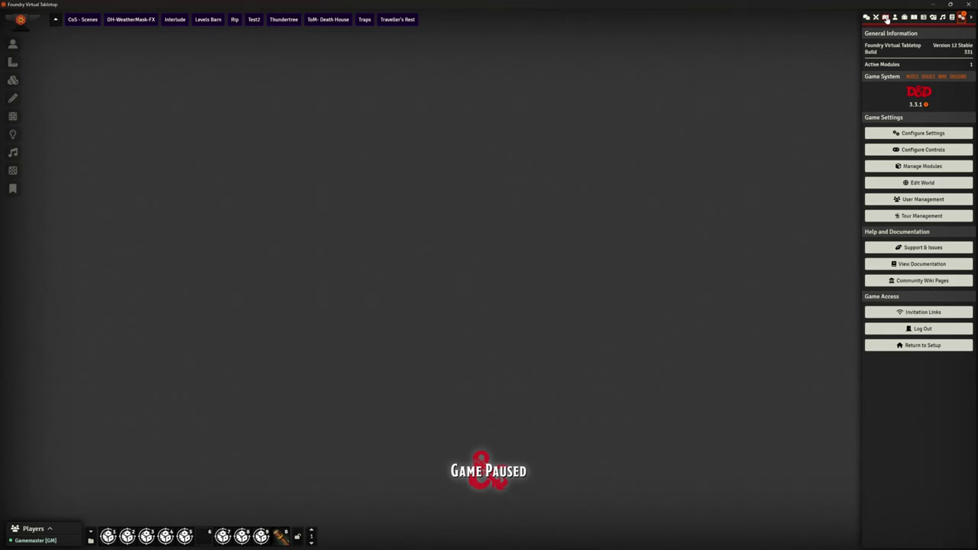
click(884, 17)
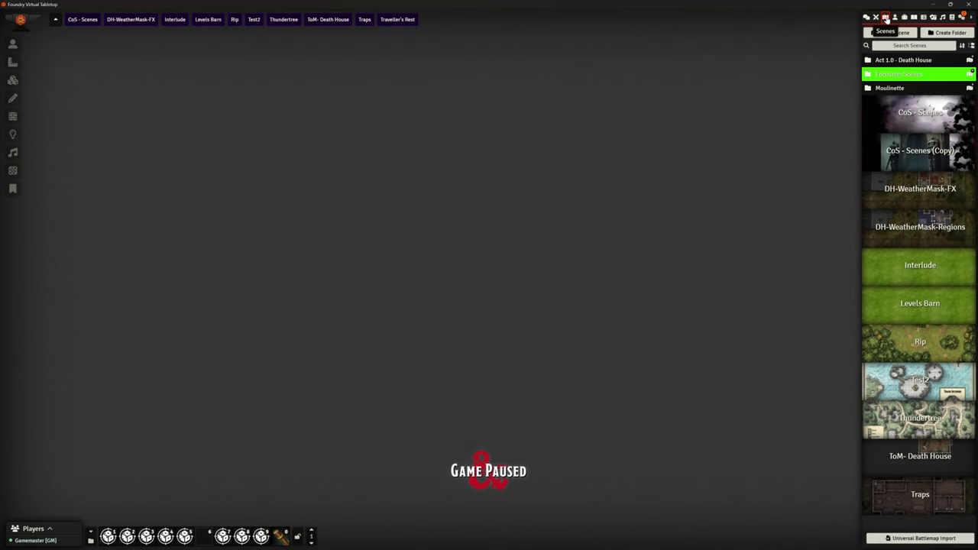
Step: Open the Universal Battlemap Importer and enter 'Aaron' as the new scene name
click(909, 538)
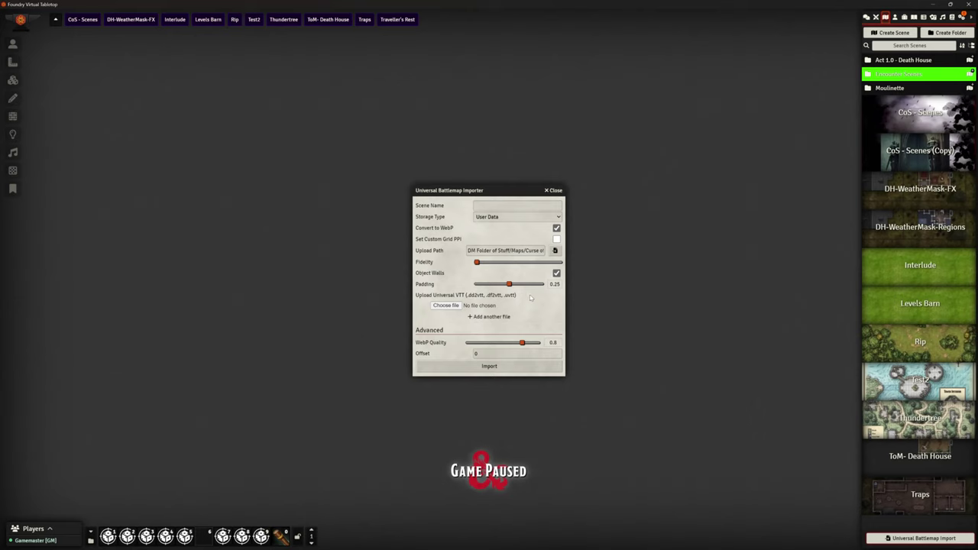
click(483, 206)
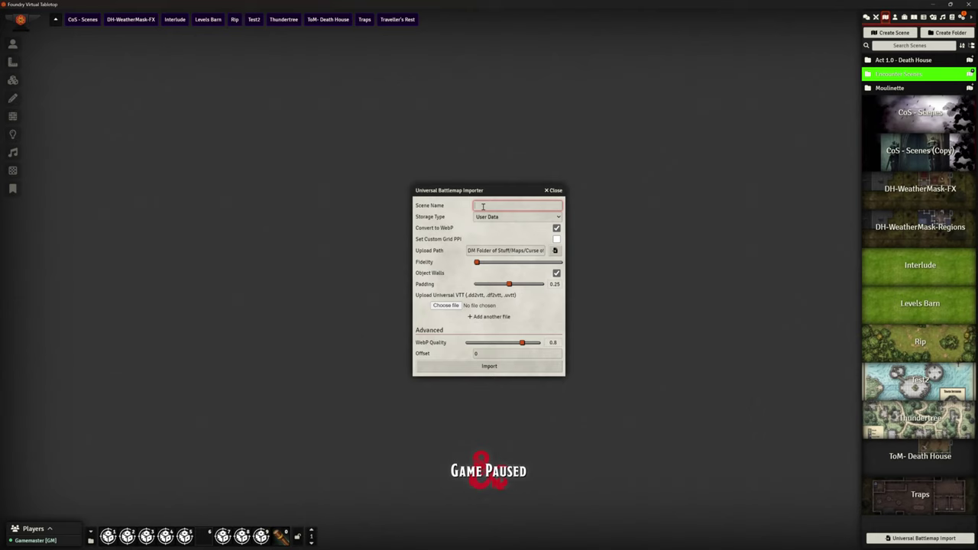
text(Aaron)
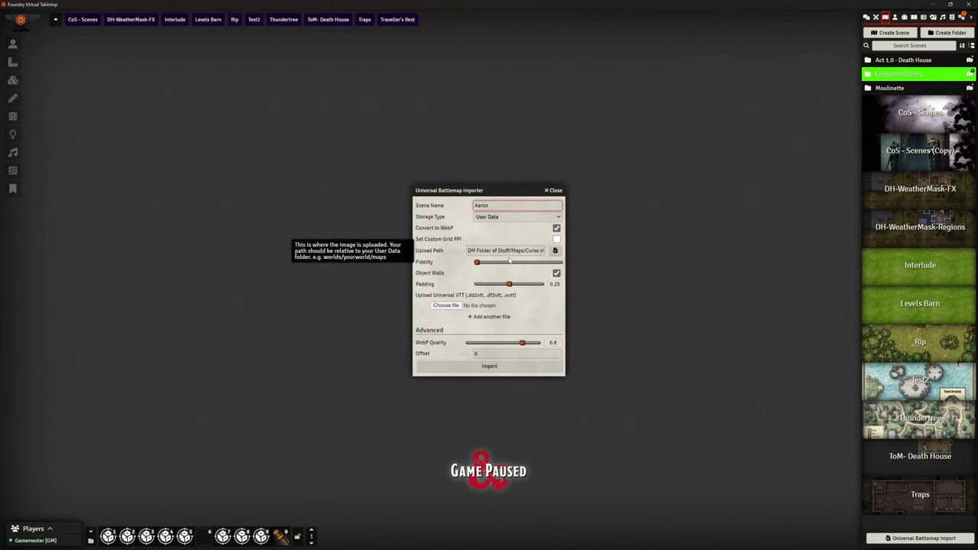
Step: Choose Test.dd2vtt from the Desktop as the map file to upload
click(439, 306)
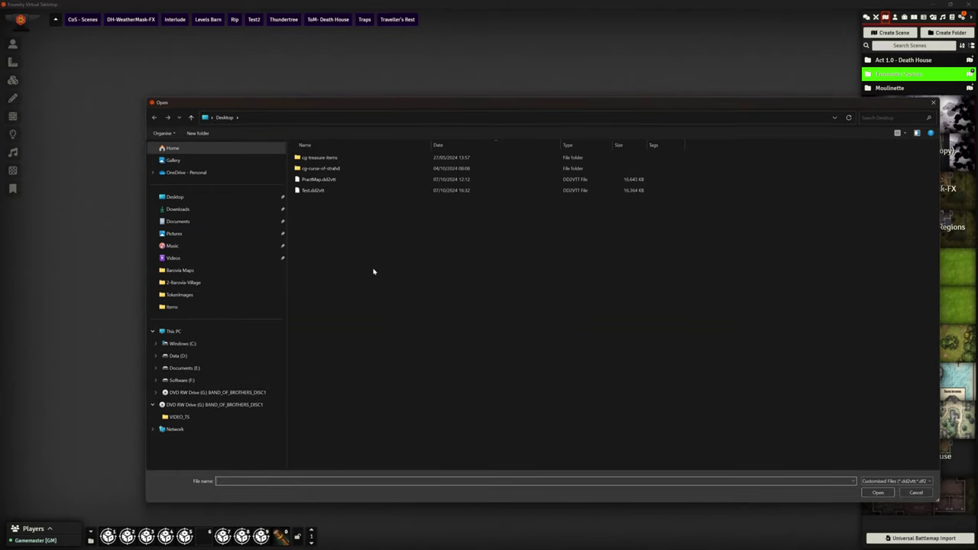
click(317, 193)
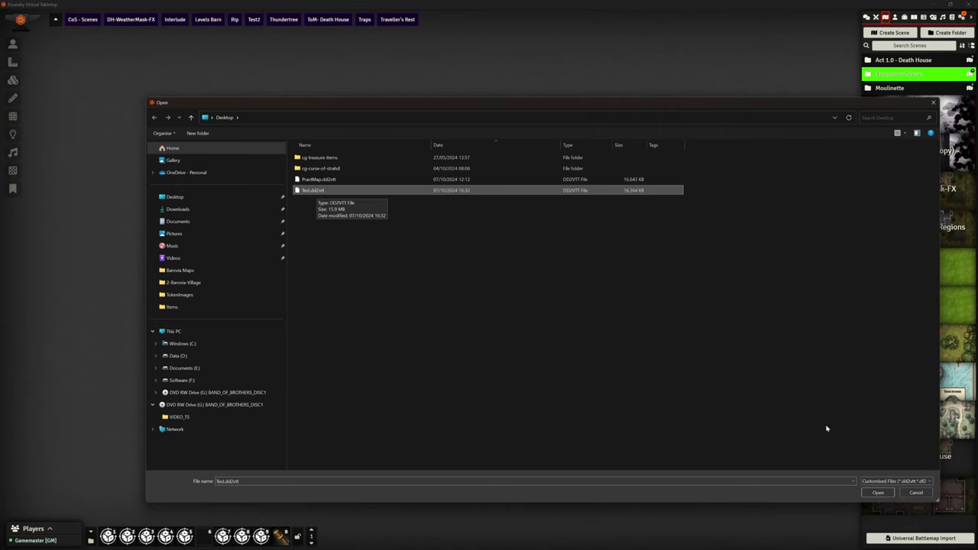
click(877, 492)
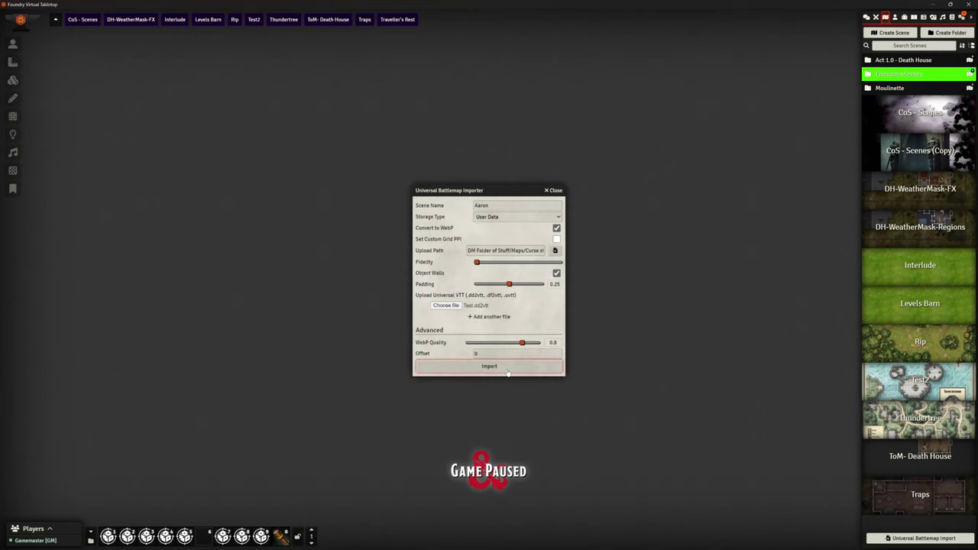
Step: Import Test.dd2vtt as the Aaron scene, then activate Aaron from its sidebar context menu
click(495, 368)
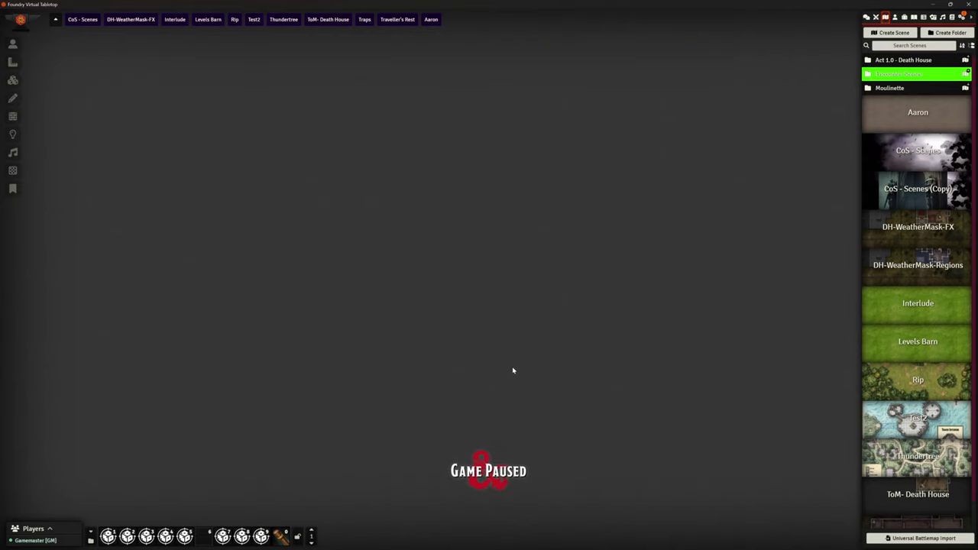
right_click(914, 115)
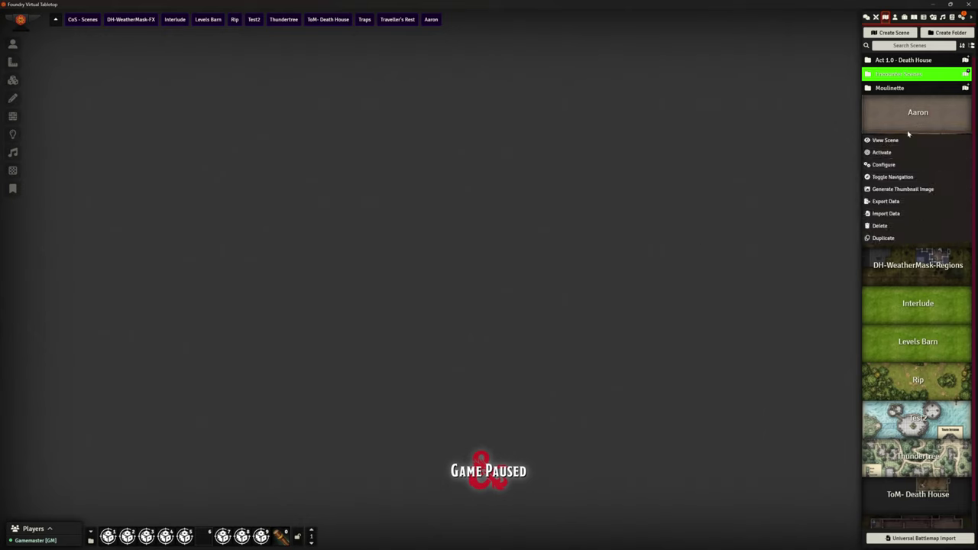
click(881, 152)
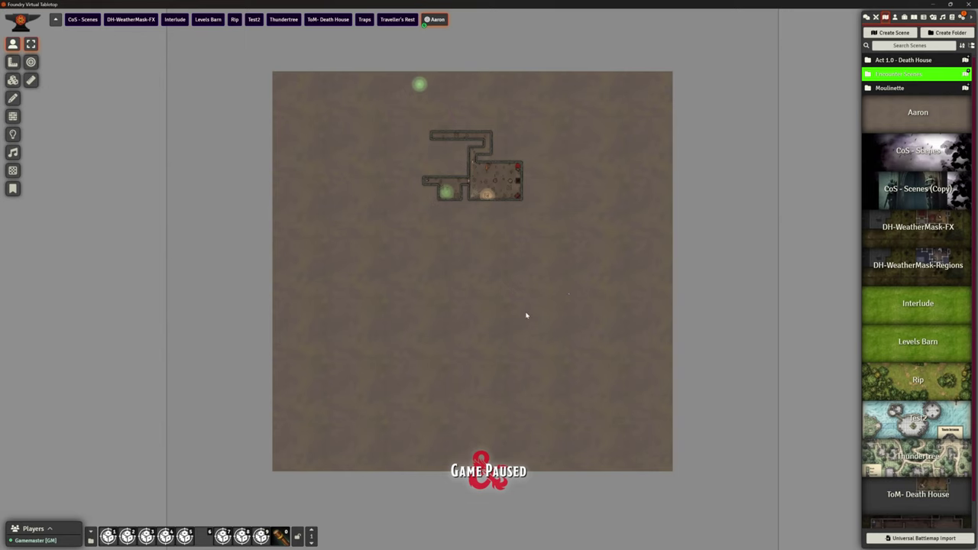
Step: Zoom and pan around the imported Aaron map to inspect its furnishings and warm and green lights
scroll(549, 193, up, 3)
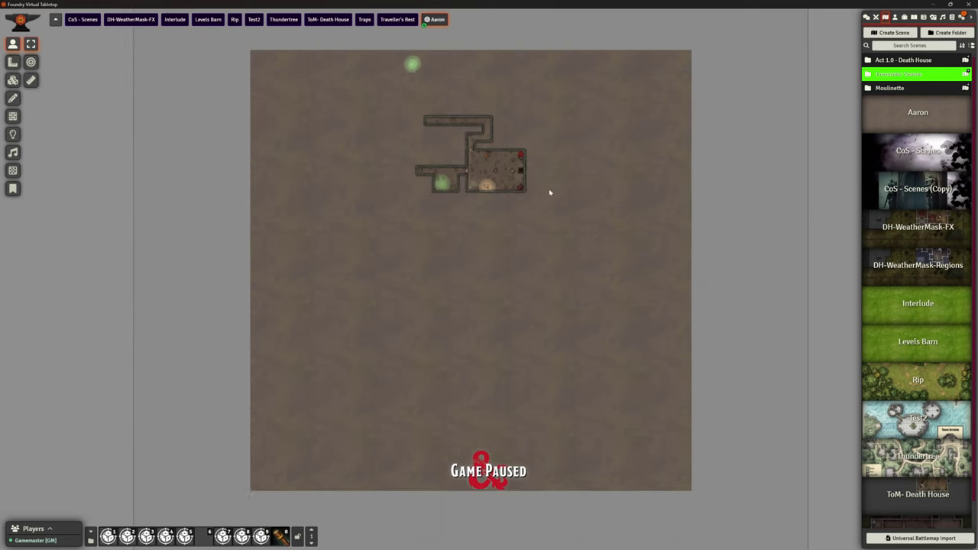
drag(568, 138, 573, 252)
scroll(568, 242, up, 5)
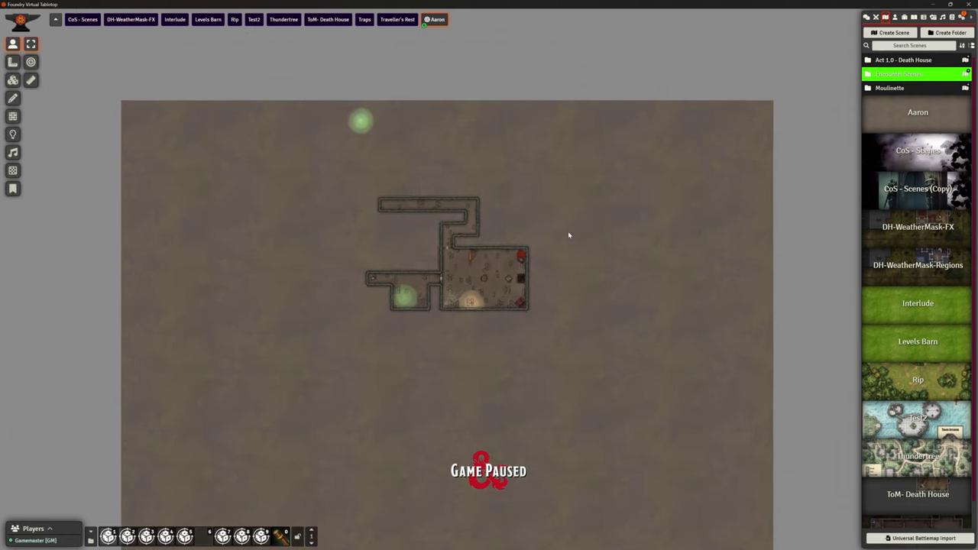
scroll(572, 241, up, 2)
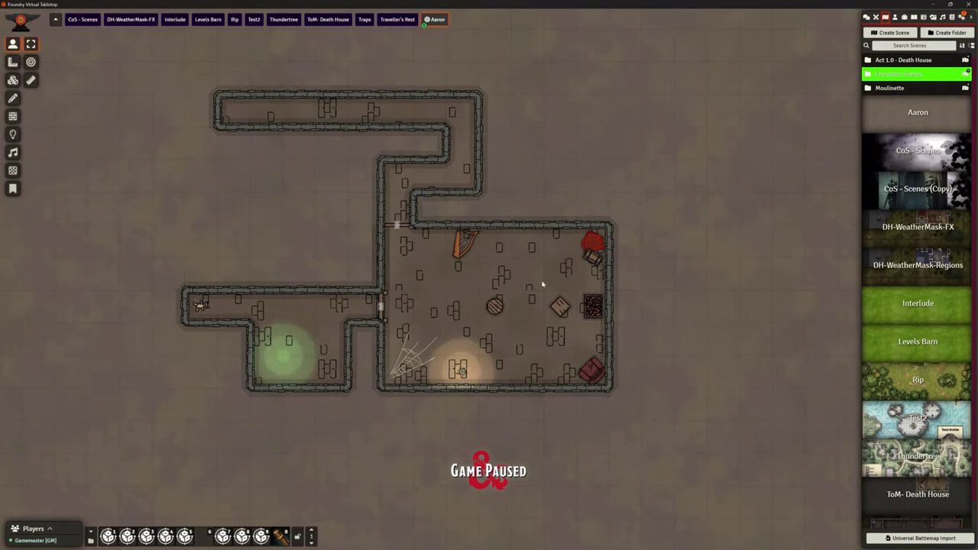
scroll(629, 252, down, 5)
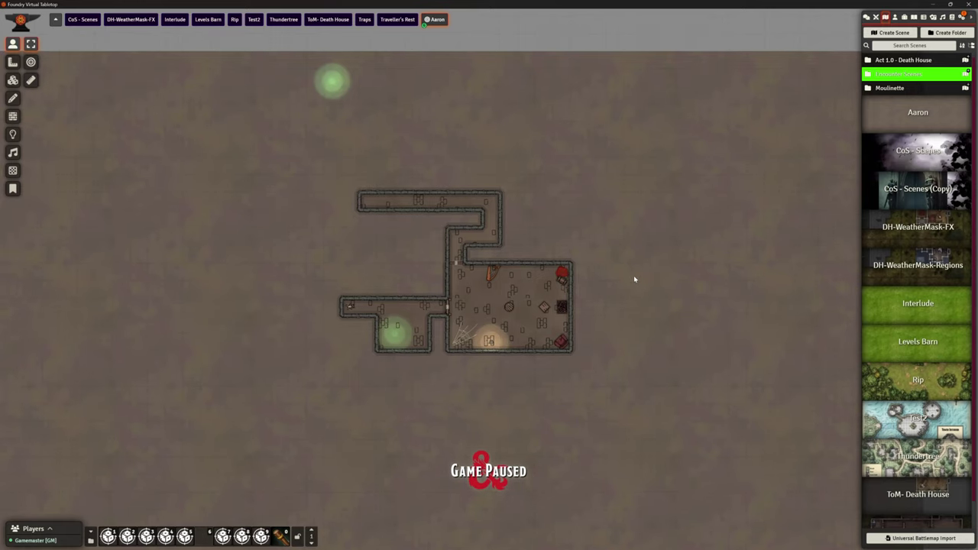
scroll(647, 286, up, 4)
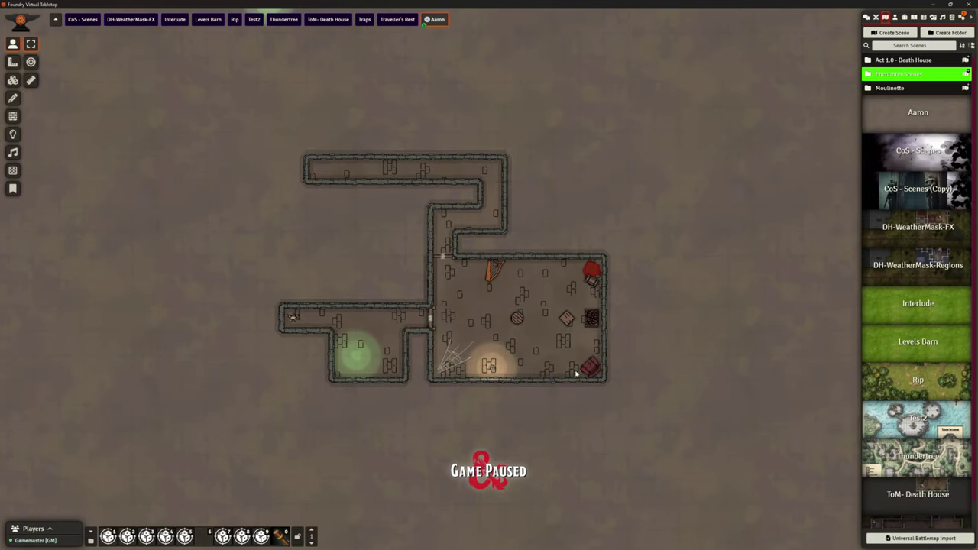
scroll(558, 253, up, 3)
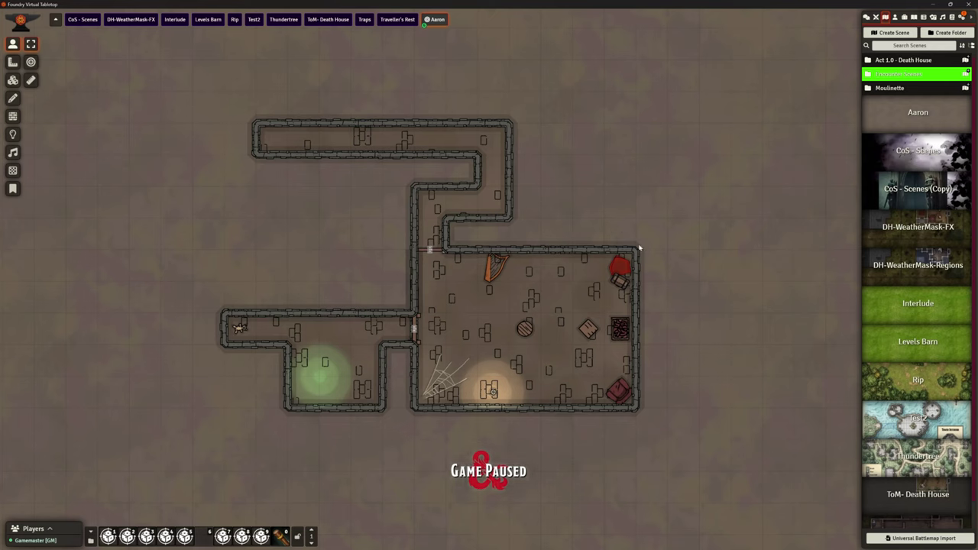
Step: Set the Aaron scene's Grid Opacity to 0, confirm Token Vision under Lighting, and save
click(912, 124)
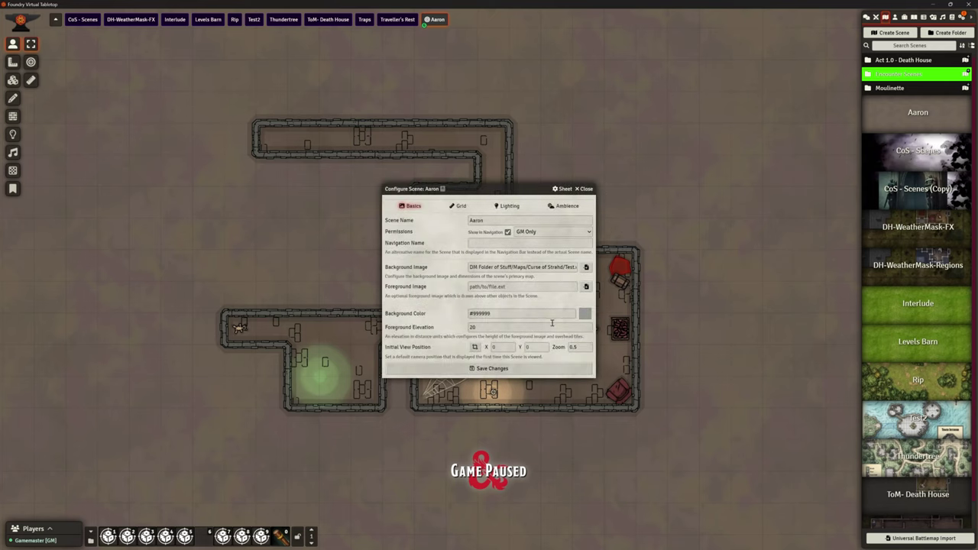
click(461, 205)
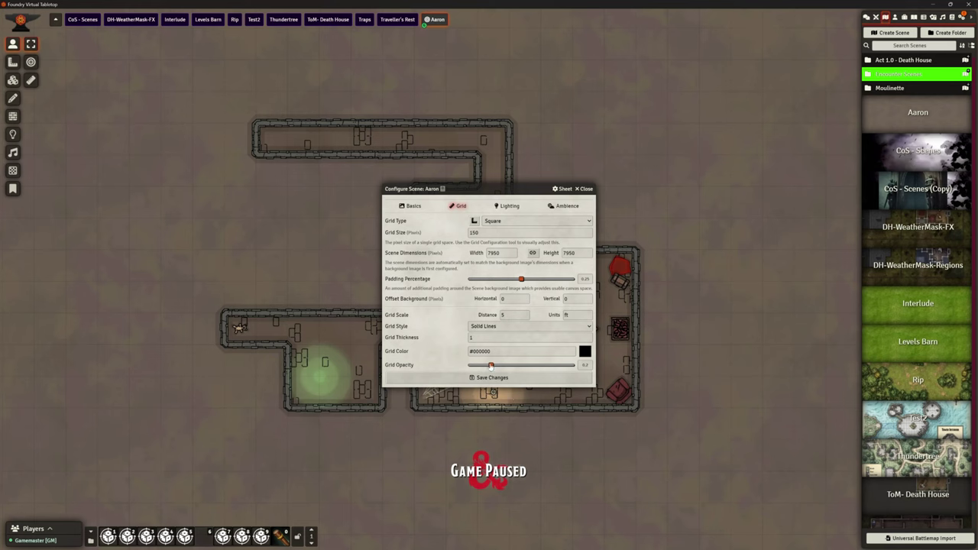
drag(491, 366, 468, 366)
drag(495, 189, 680, 101)
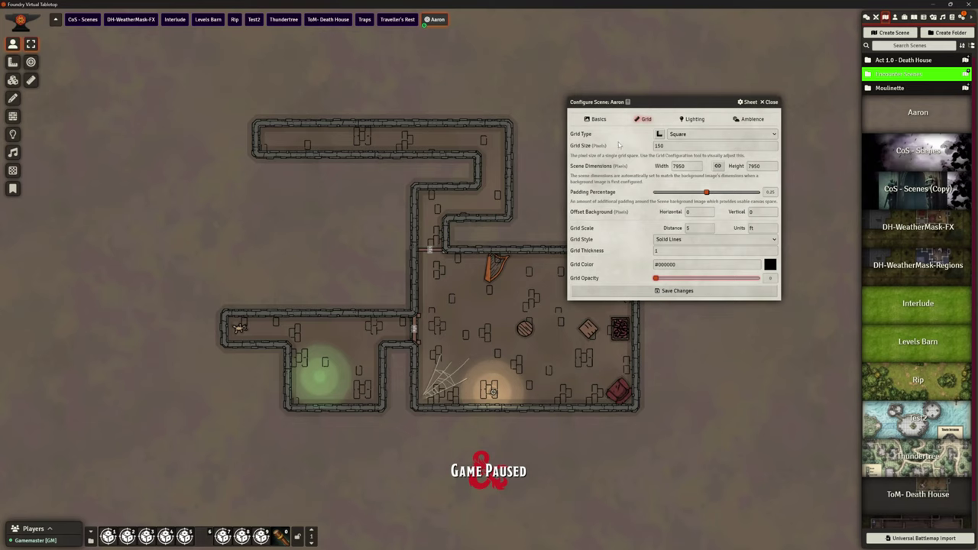
click(691, 119)
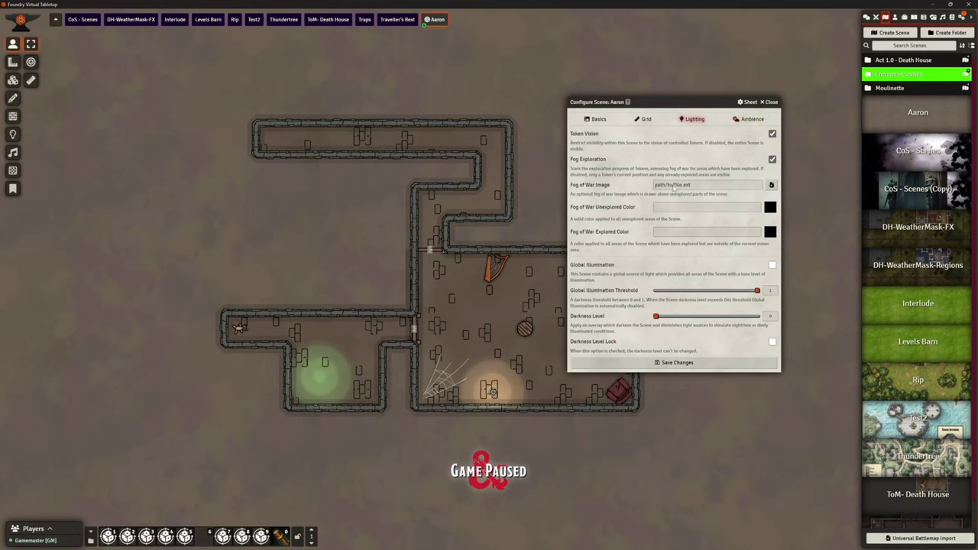
click(696, 363)
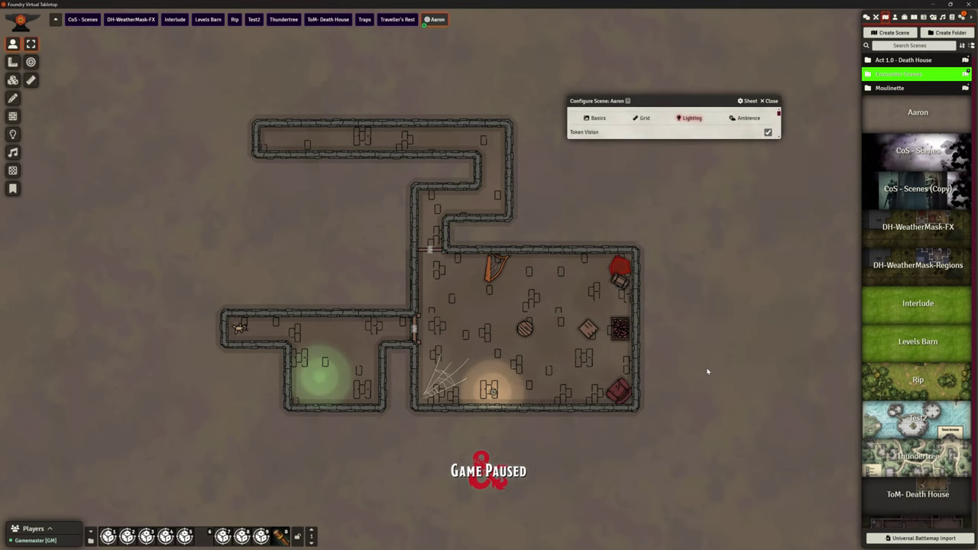
Step: Zoom in and pan across the Aaron map's doorways, then switch to Tile Controls
scroll(558, 353, up, 5)
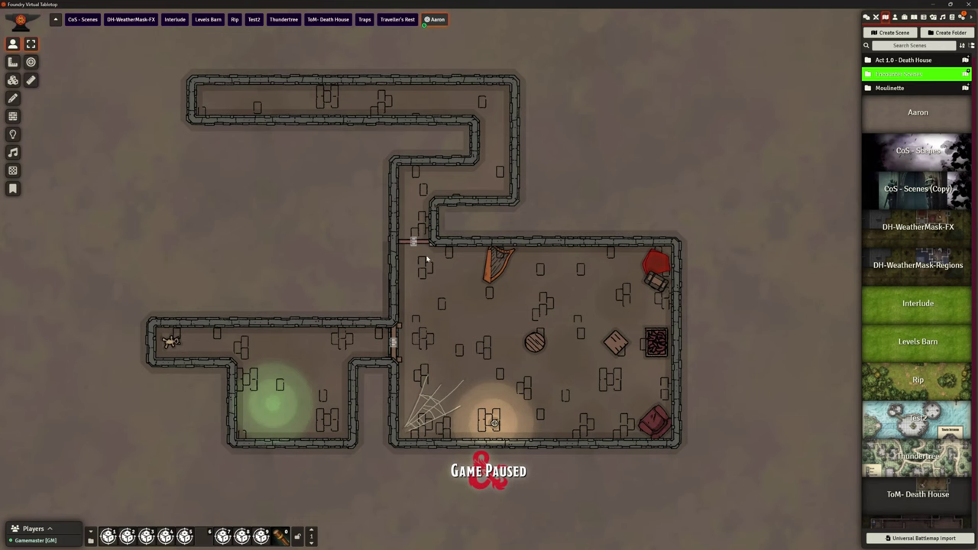
scroll(415, 238, up, 4)
scroll(388, 239, up, 3)
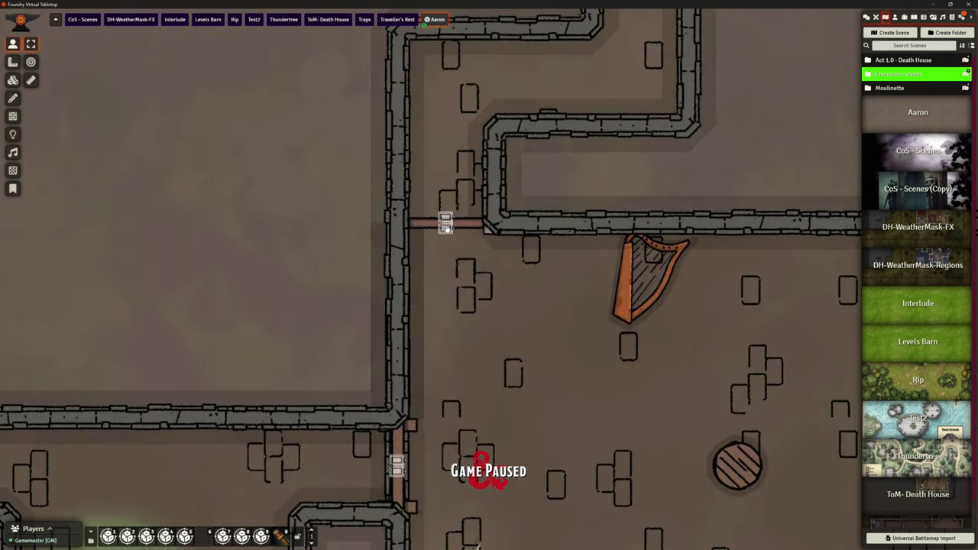
key(Down)
key(Down)
key(Down)
key(Left)
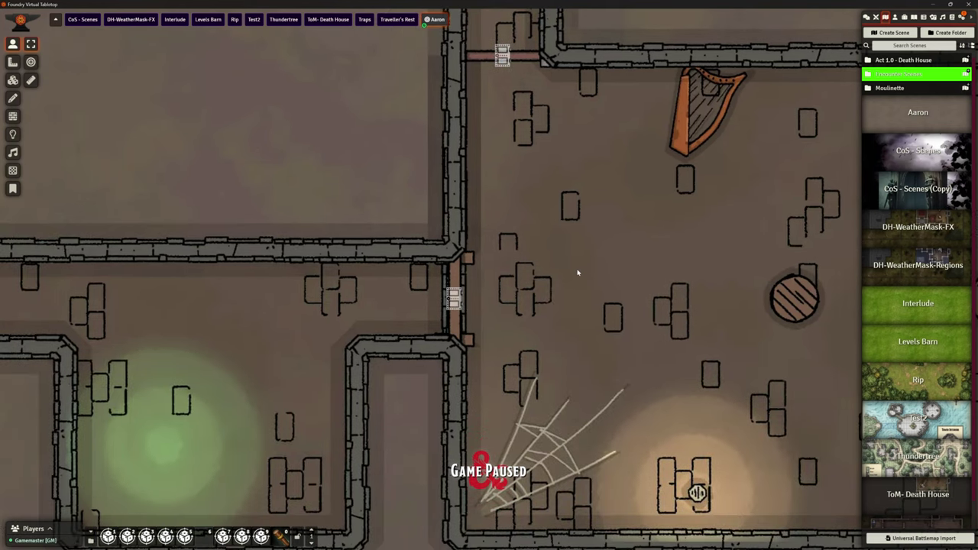
scroll(579, 273, down, 5)
key(Right)
key(Up)
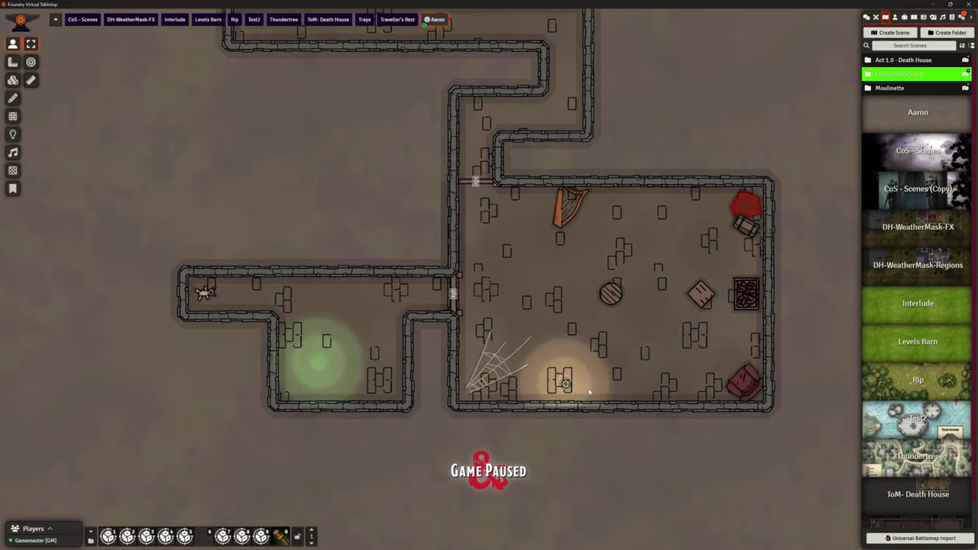
scroll(643, 318, up, 3)
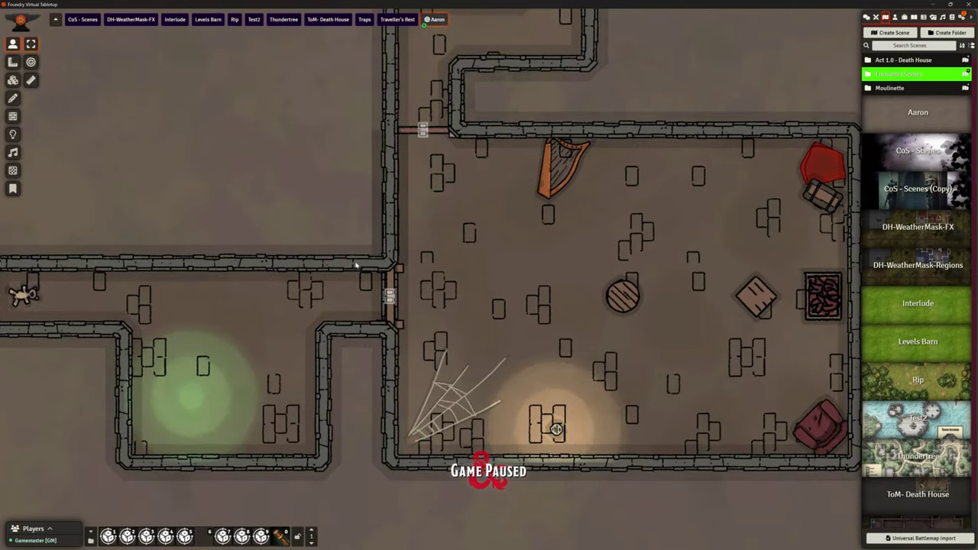
click(12, 79)
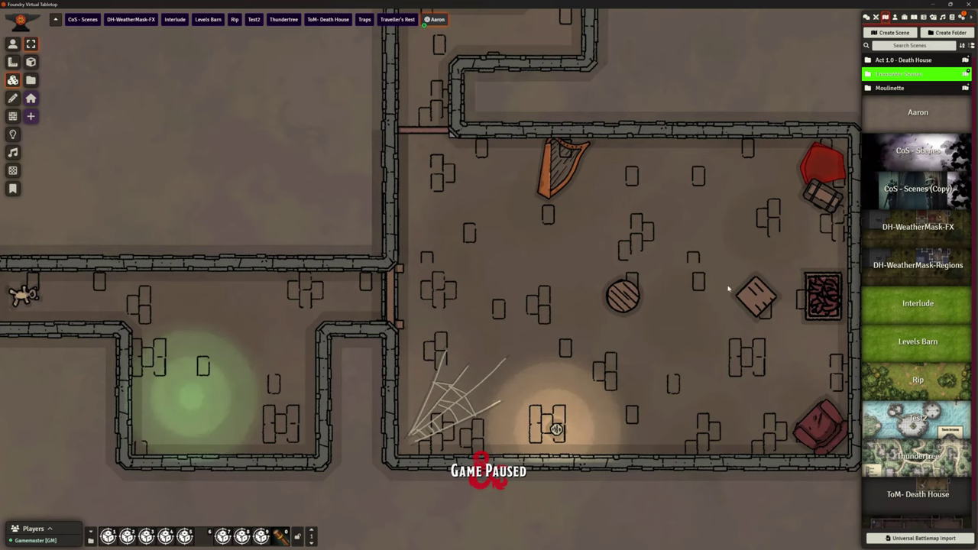
Step: Turn on Wall Controls and zoom and pan to check the imported walls and two doors
click(12, 117)
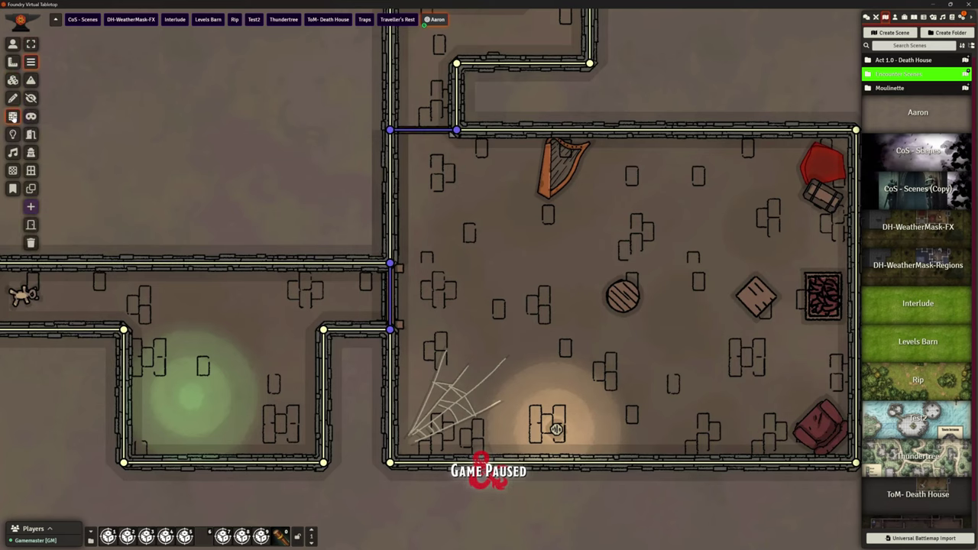
scroll(507, 253, down, 1)
scroll(506, 254, down, 4)
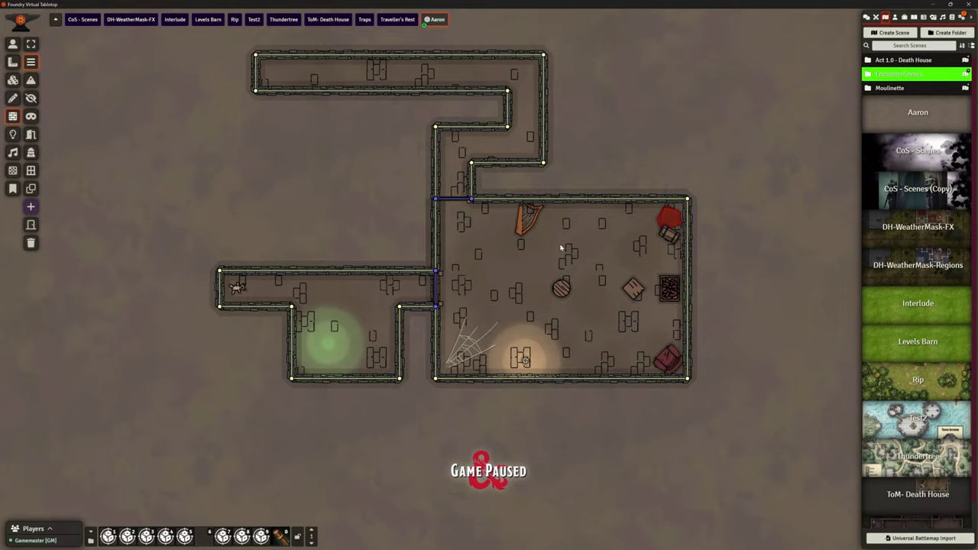
scroll(560, 247, up, 6)
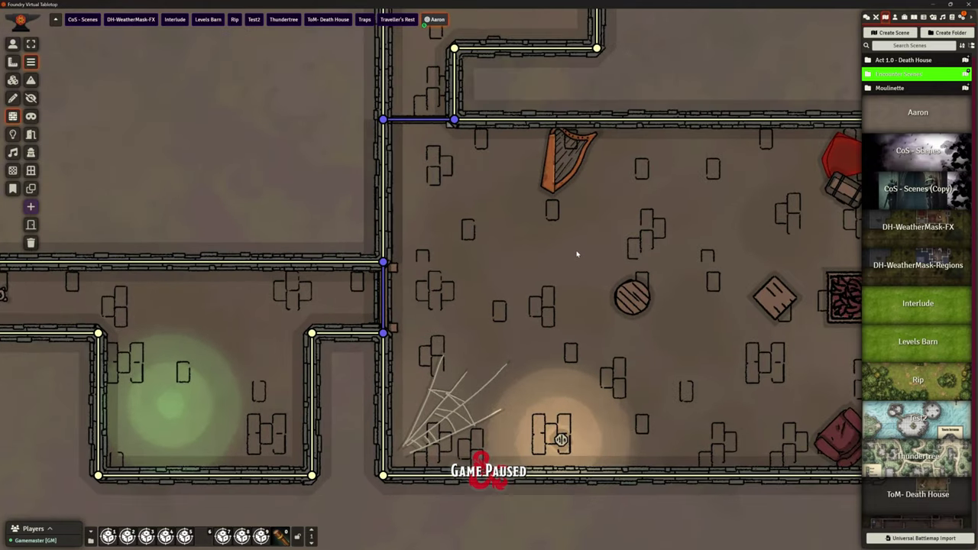
drag(563, 258, 514, 278)
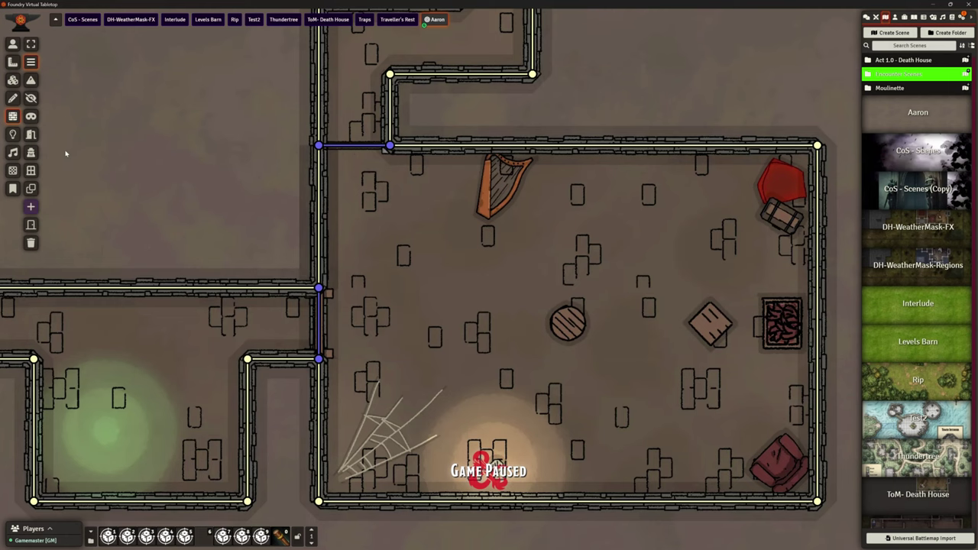
Step: Show the map's imported light sources and pan the view toward them
click(12, 134)
drag(511, 295, 594, 149)
drag(534, 326, 616, 243)
Step: Inspect one ambient light's configuration, close it, and zoom out to see both lights
double_click(547, 324)
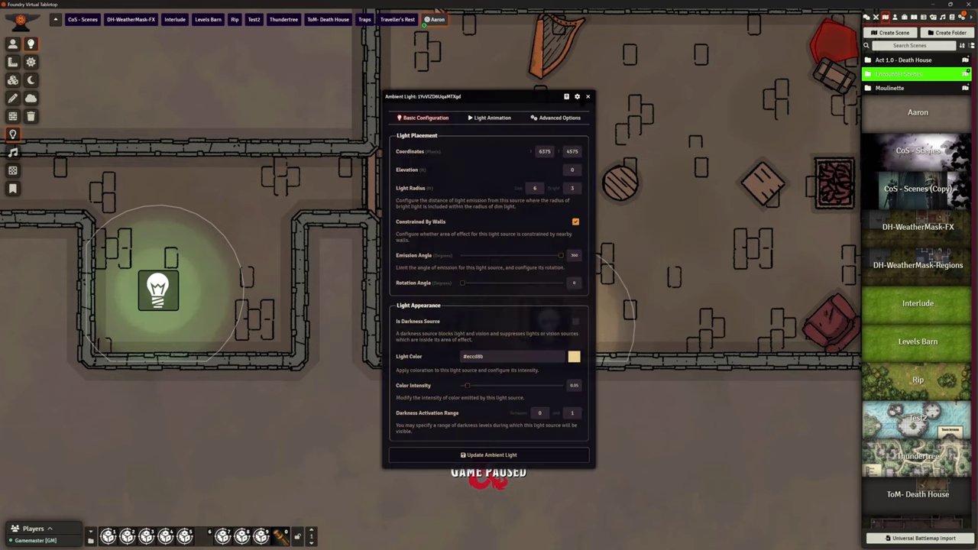
click(587, 96)
scroll(655, 219, down, 3)
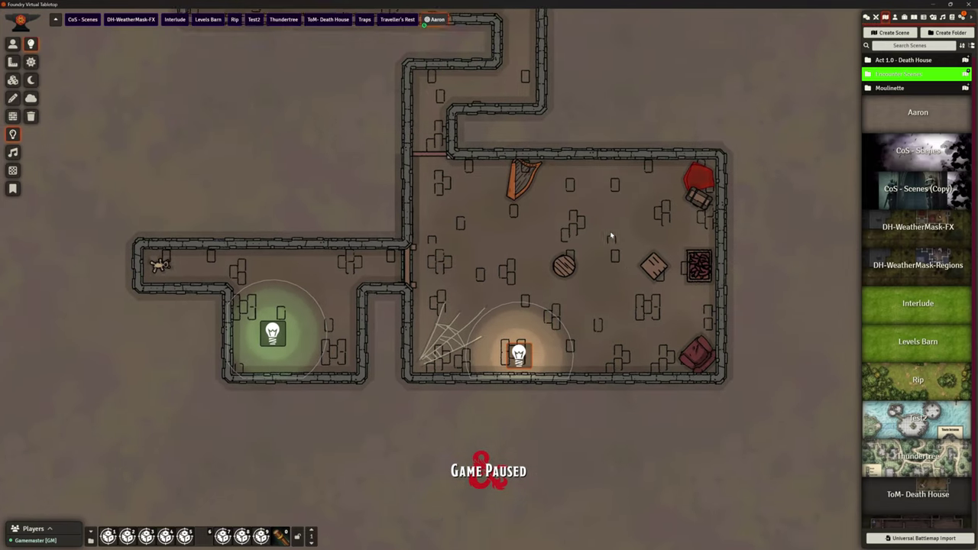
scroll(611, 237, down, 3)
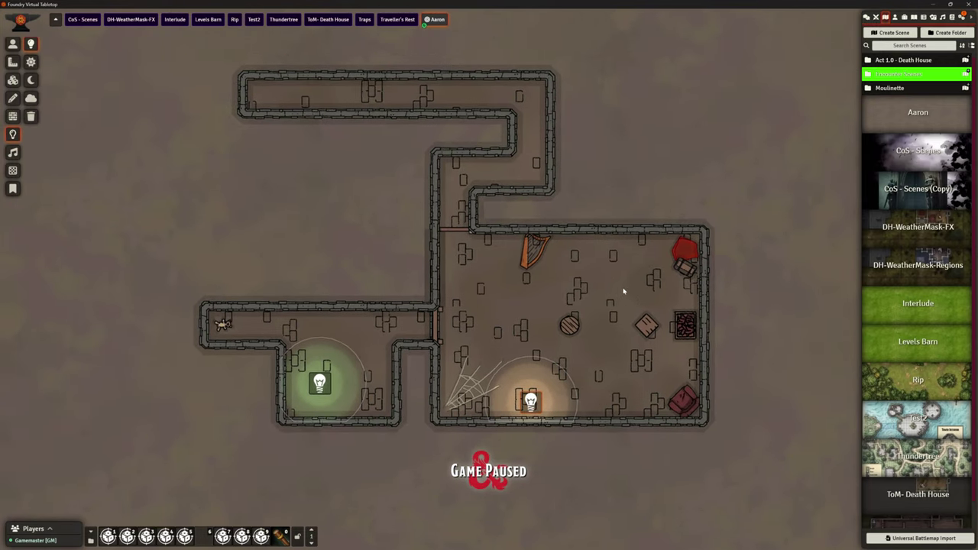
Step: Drop a Bandit token from the Actors list and nudge it to the big room's west doorway
click(895, 17)
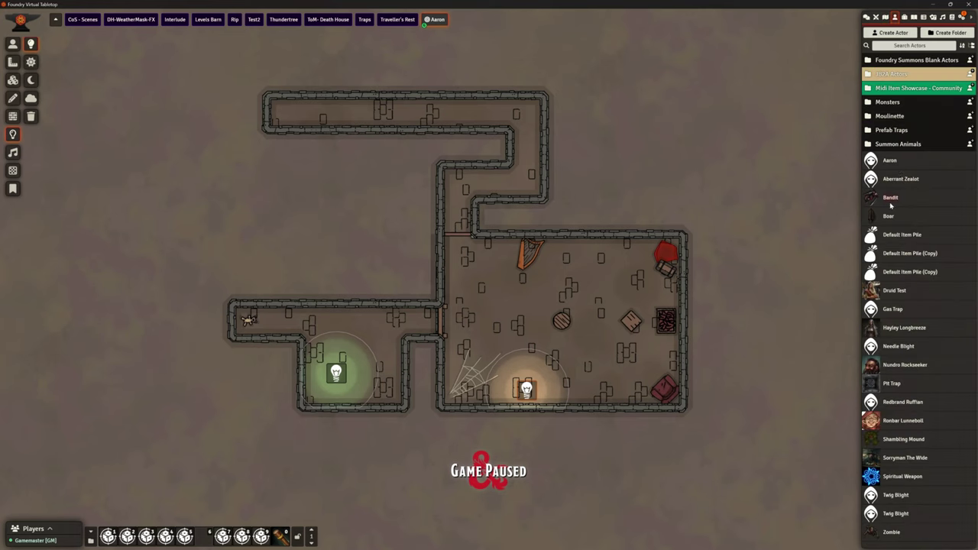
drag(890, 200, 631, 321)
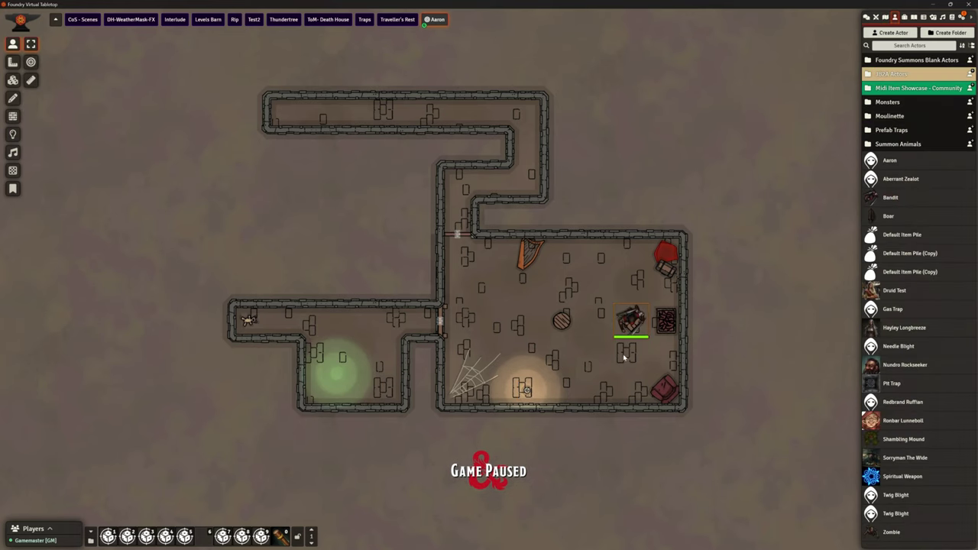
key(Left)
key(Left)
key(Up)
key(Up)
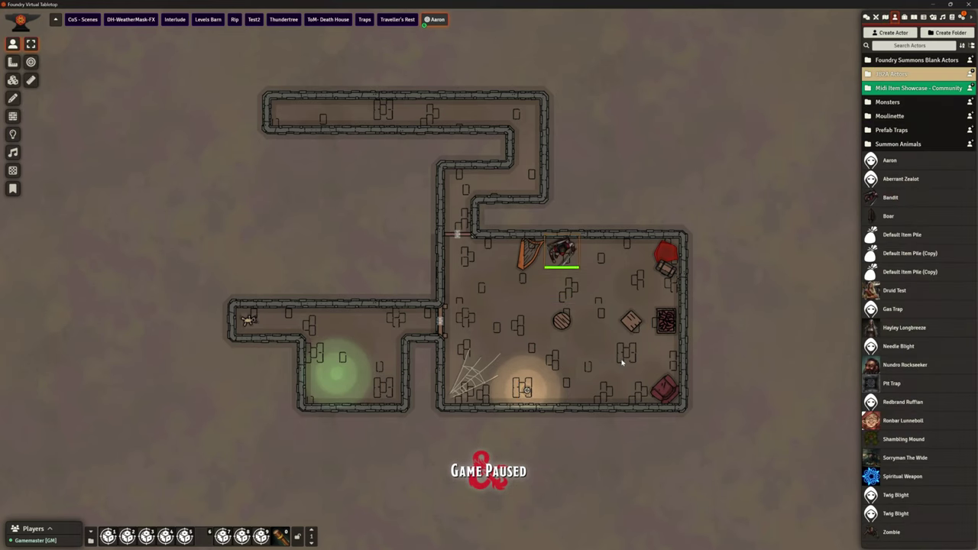
key(Right)
key(Down)
key(Left)
key(Left)
key(Left)
key(Left)
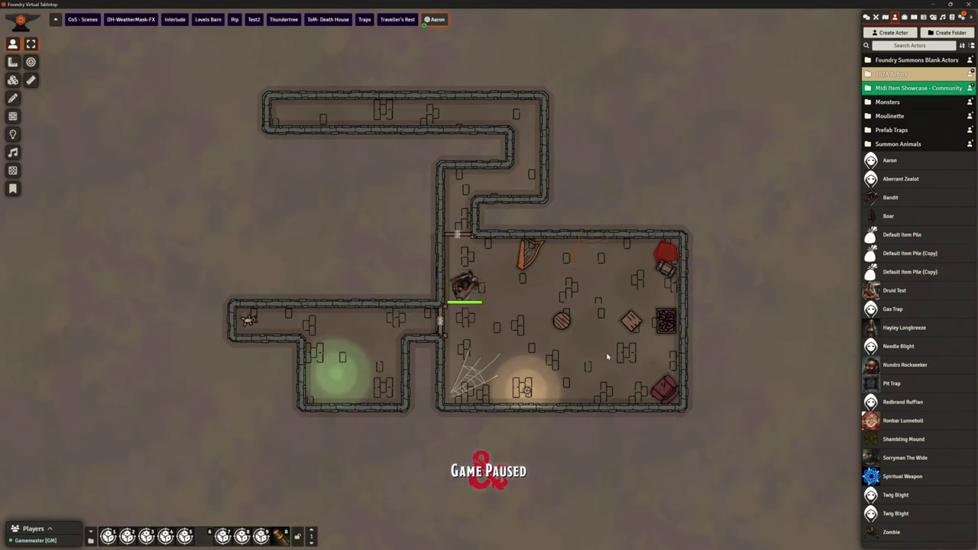
key(Up)
key(Up)
key(Up)
key(Up)
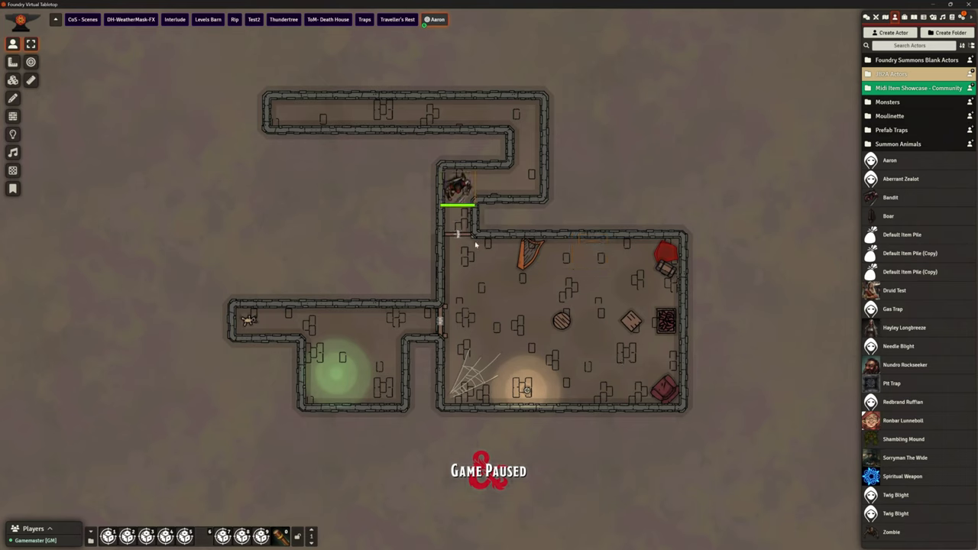
key(Down)
key(Down)
key(Down)
key(Down)
key(Down)
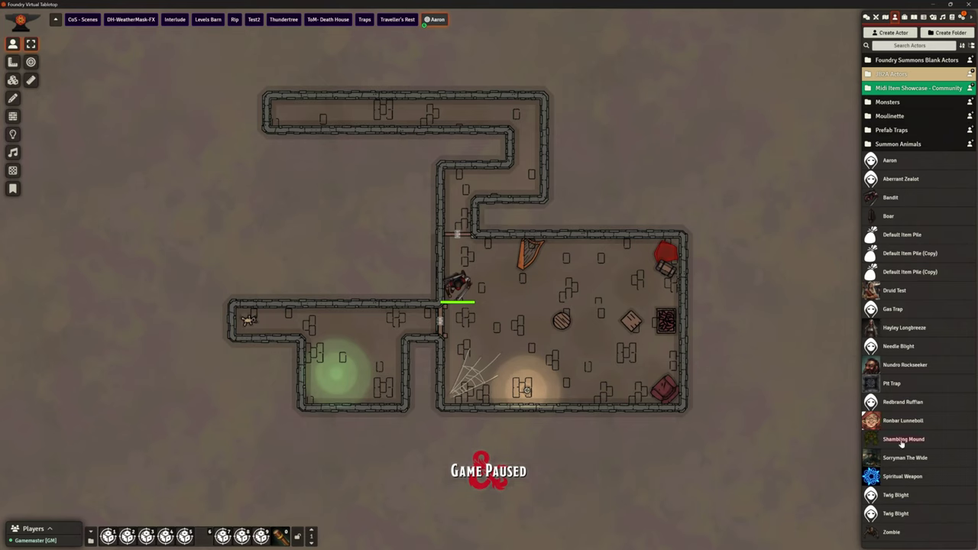
Step: Place a Shambling Mound token in the big room and a Boar in the northern corridor
drag(901, 443, 579, 373)
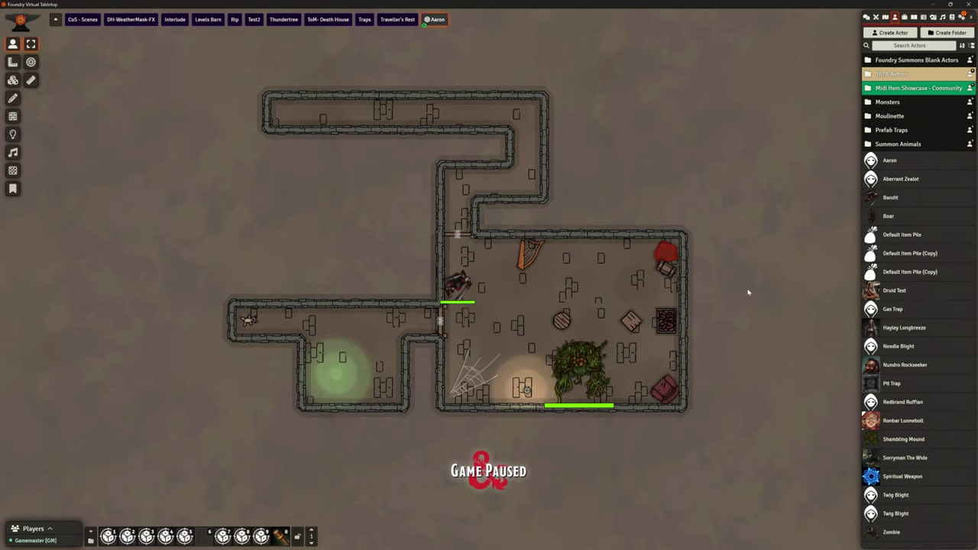
drag(888, 217, 459, 181)
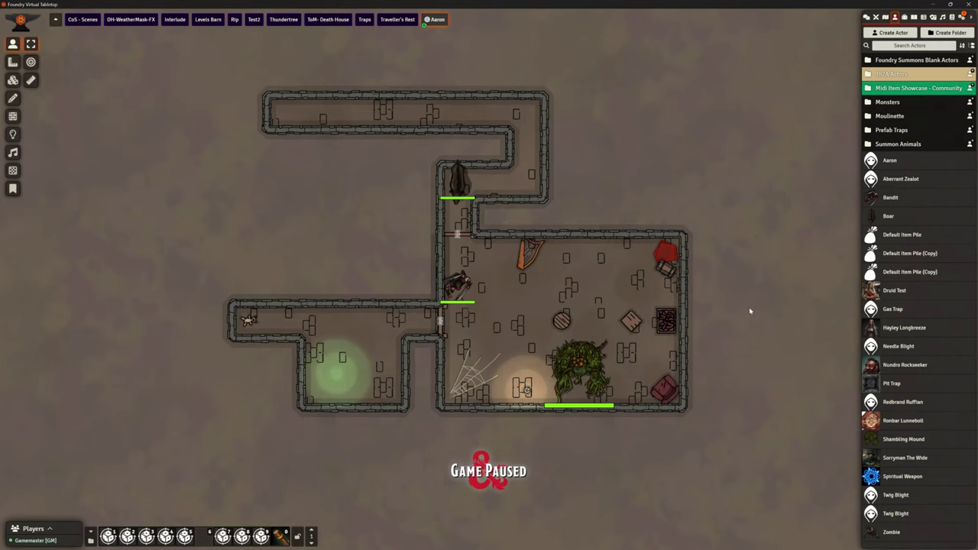
scroll(748, 308, down, 3)
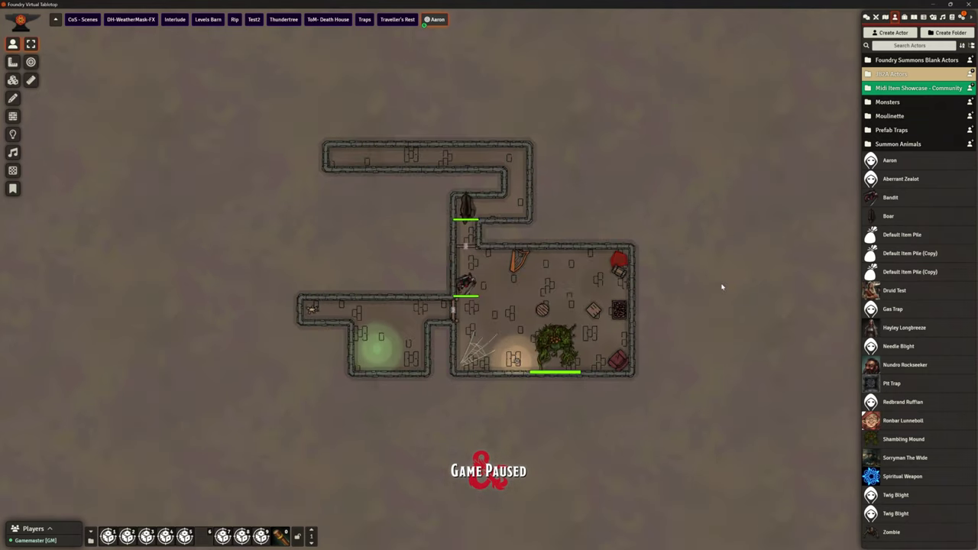
scroll(658, 262, down, 5)
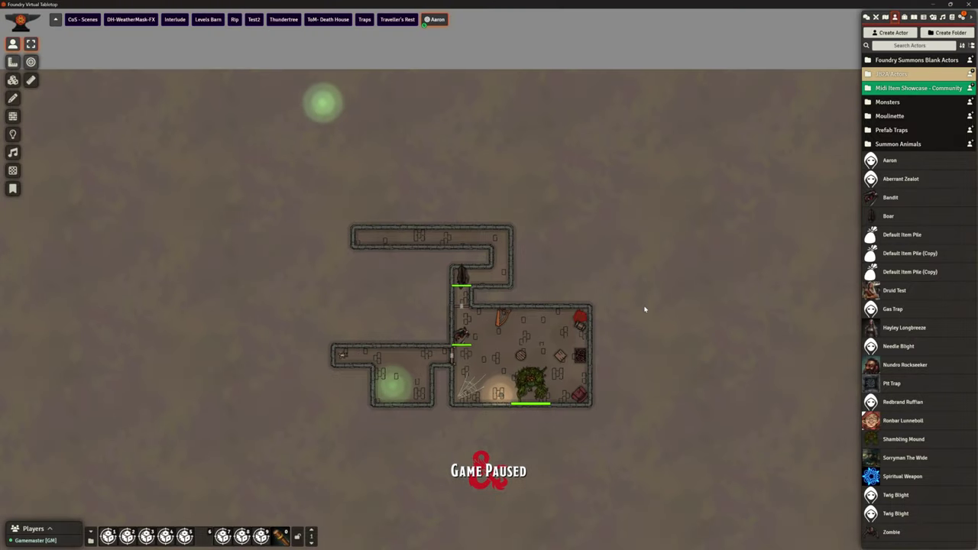
scroll(644, 309, up, 2)
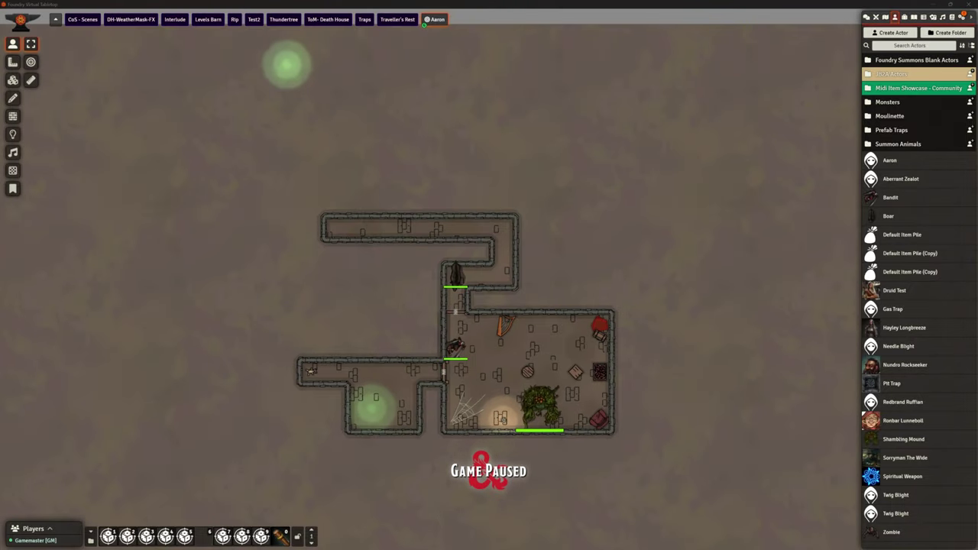